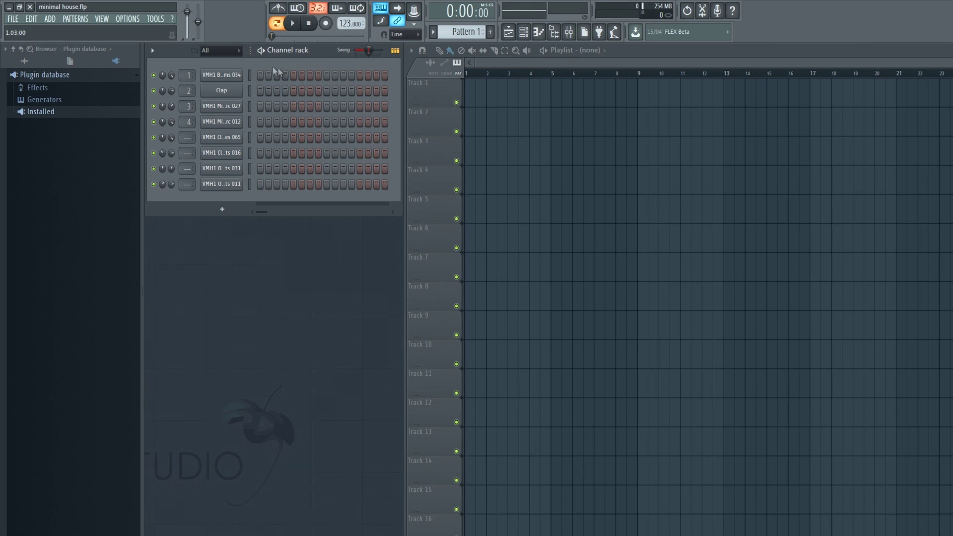
{"action": "right_click", "coordinate": [242, 73]}
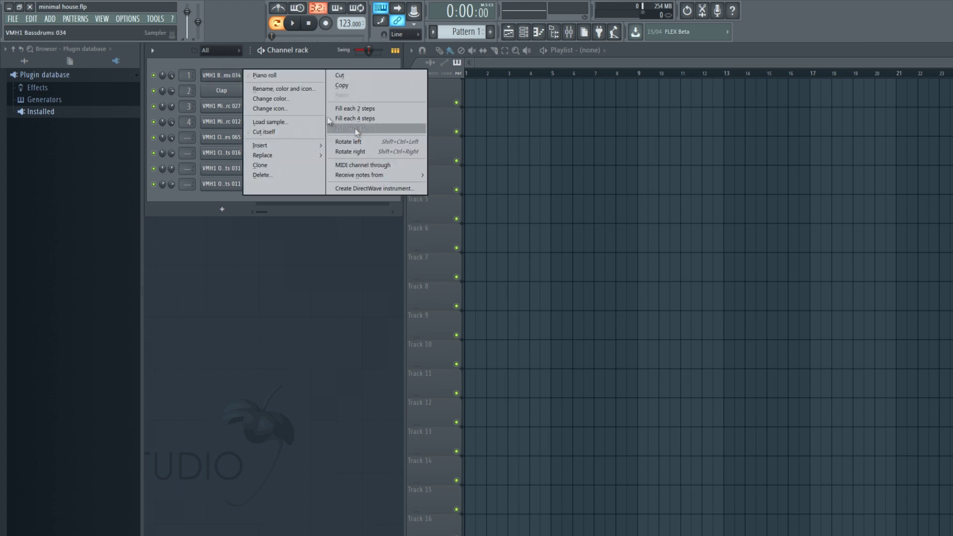
{"action": "left_click", "coordinate": [354, 123]}
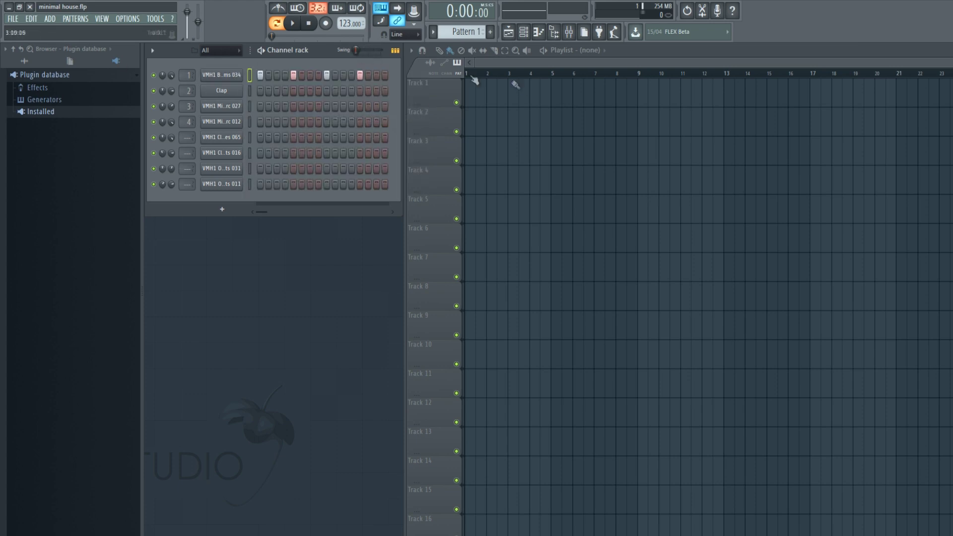
{"action": "left_click", "coordinate": [362, 75]}
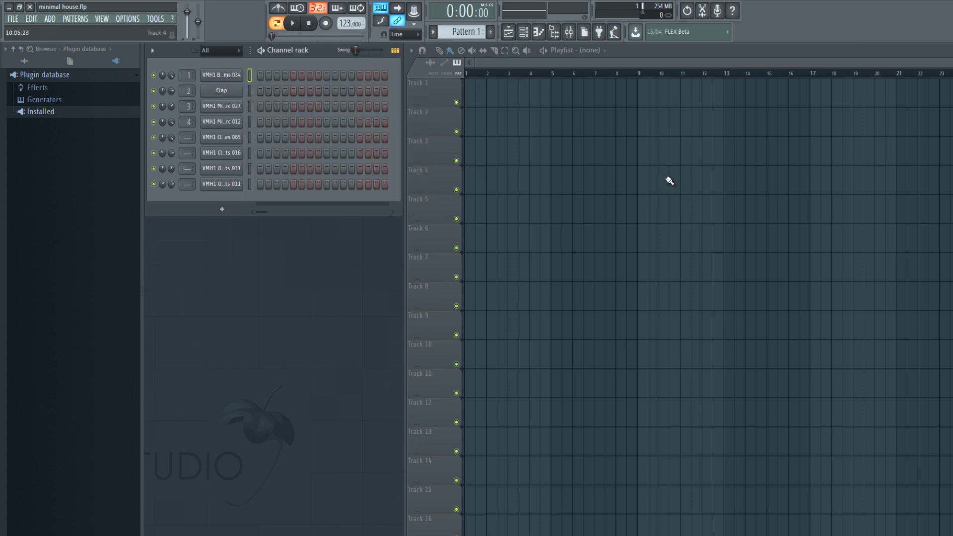
{"action": "key", "text": "F6"}
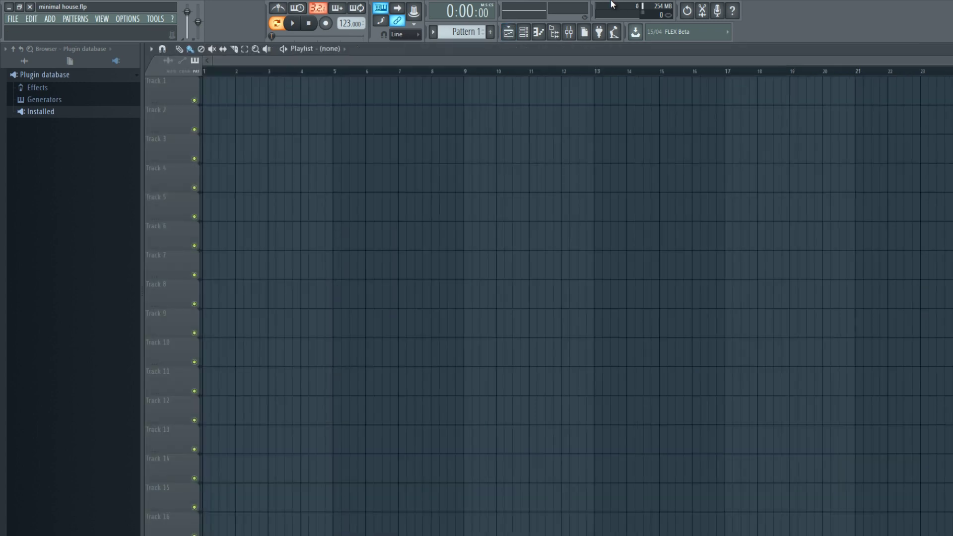
{"action": "key", "text": "F6"}
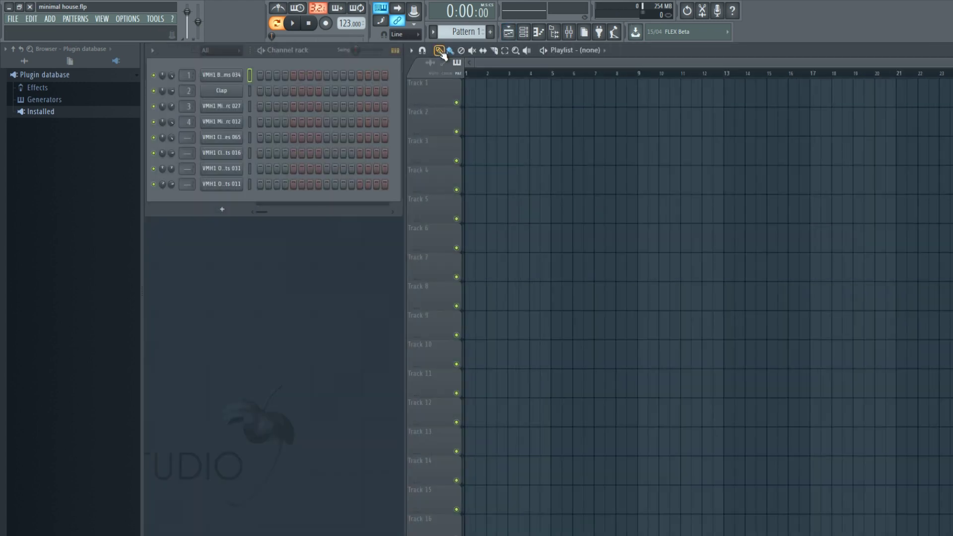
Step: Fill the VMH1 Bassdrums 034 channel with a hit every 4 steps, check its sample and play the beat
{"action": "right_click", "coordinate": [241, 76]}
{"action": "left_click", "coordinate": [355, 118]}
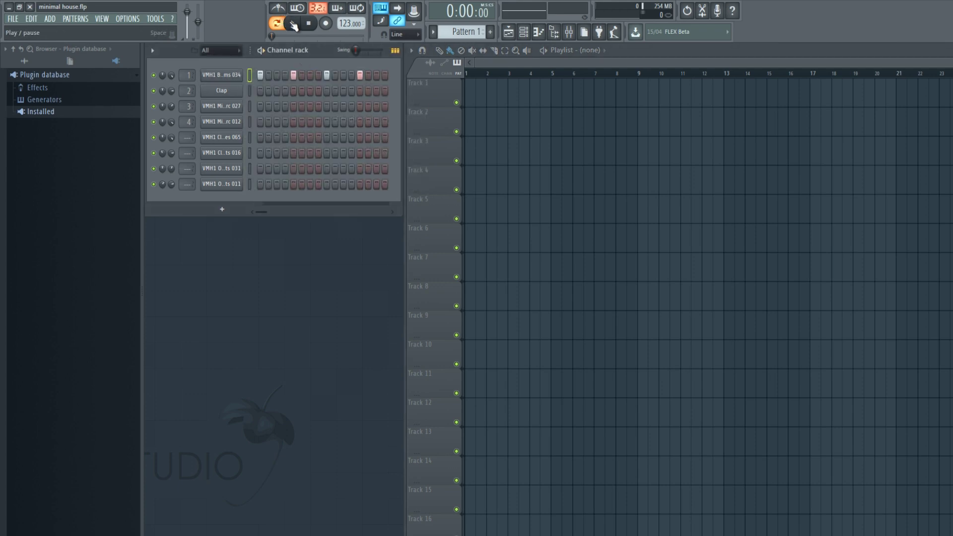
{"action": "left_click", "coordinate": [222, 75]}
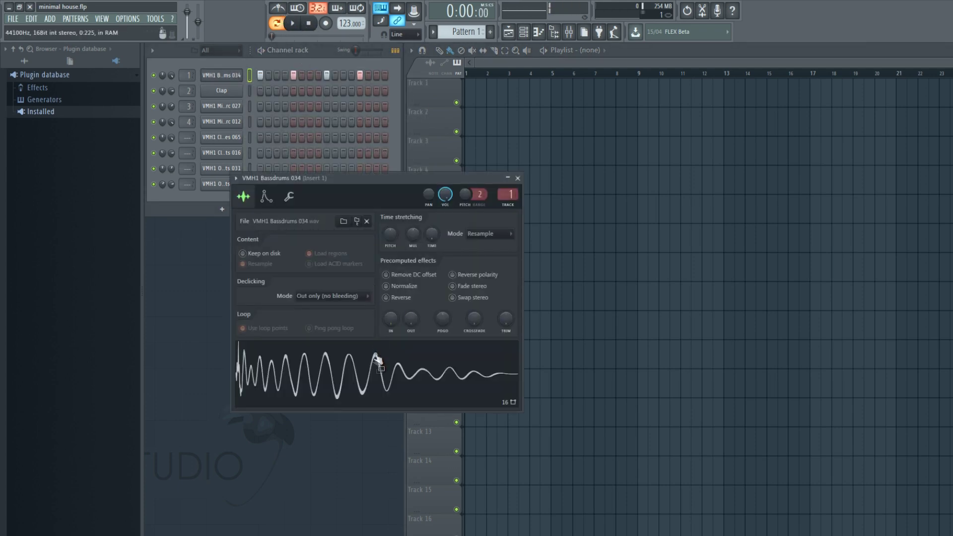
{"action": "left_click", "coordinate": [518, 177]}
{"action": "left_click", "coordinate": [292, 23]}
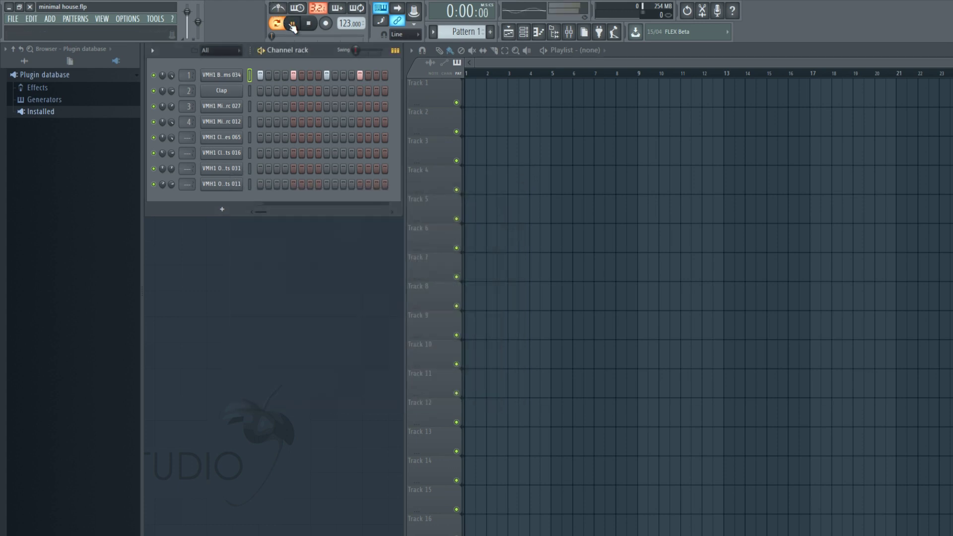
{"action": "left_click", "coordinate": [309, 24]}
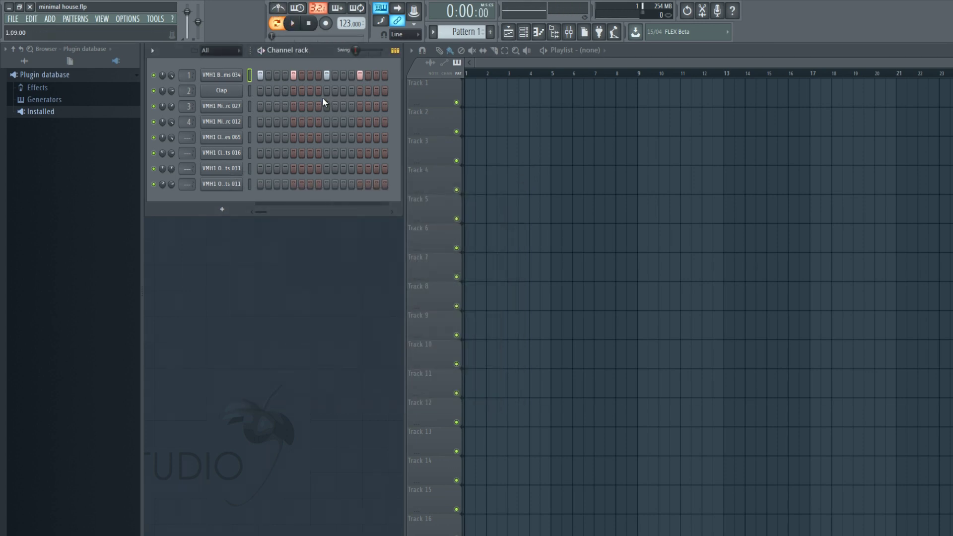
Step: Add hits on steps 5 and 13 of the VMH1 Cl..es 065 channel and listen to the pattern
{"action": "left_click", "coordinate": [294, 137]}
{"action": "key", "text": "space"}
{"action": "left_click", "coordinate": [360, 138]}
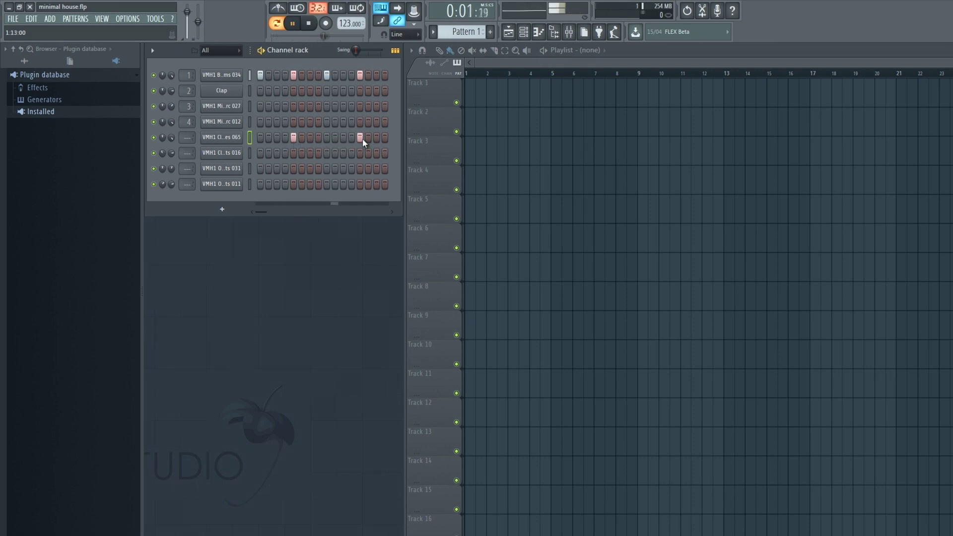
{"action": "key", "text": "space"}
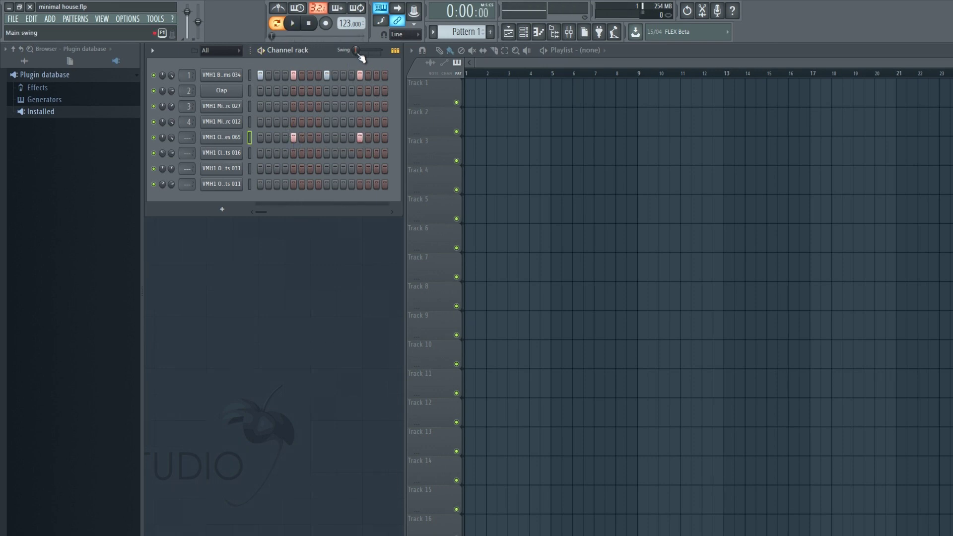
Step: Audition VMH1 Minimal Perc 012 and program its hits on steps 2–4, 6–8, 10–12 and 14–16
{"action": "left_click", "coordinate": [228, 124]}
{"action": "left_click", "coordinate": [291, 310]}
{"action": "left_click", "coordinate": [455, 111]}
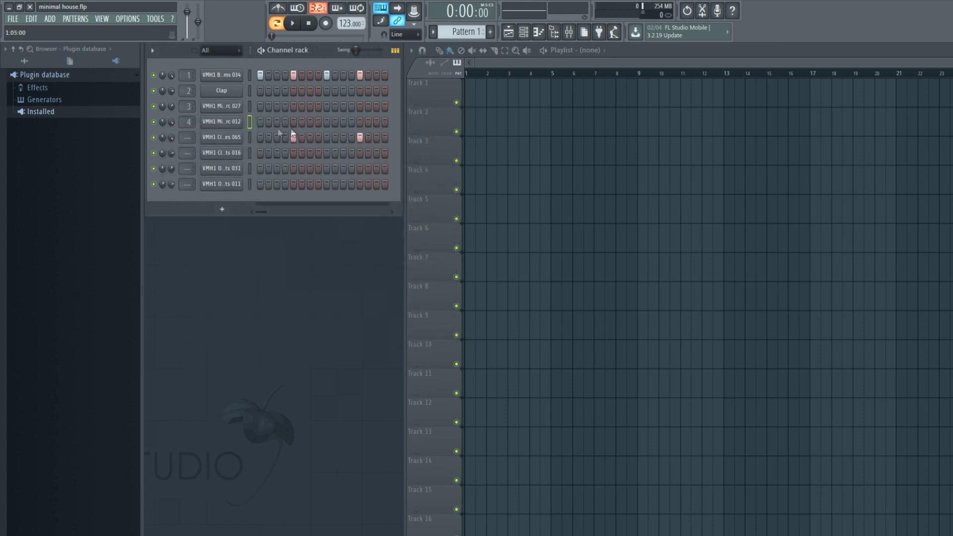
{"action": "left_click", "coordinate": [269, 121]}
{"action": "left_click", "coordinate": [277, 122]}
{"action": "left_click", "coordinate": [285, 122]}
{"action": "left_click", "coordinate": [302, 122]}
{"action": "left_click", "coordinate": [310, 122]}
{"action": "left_click", "coordinate": [318, 121]}
{"action": "left_click", "coordinate": [376, 122]}
{"action": "left_click", "coordinate": [384, 121]}
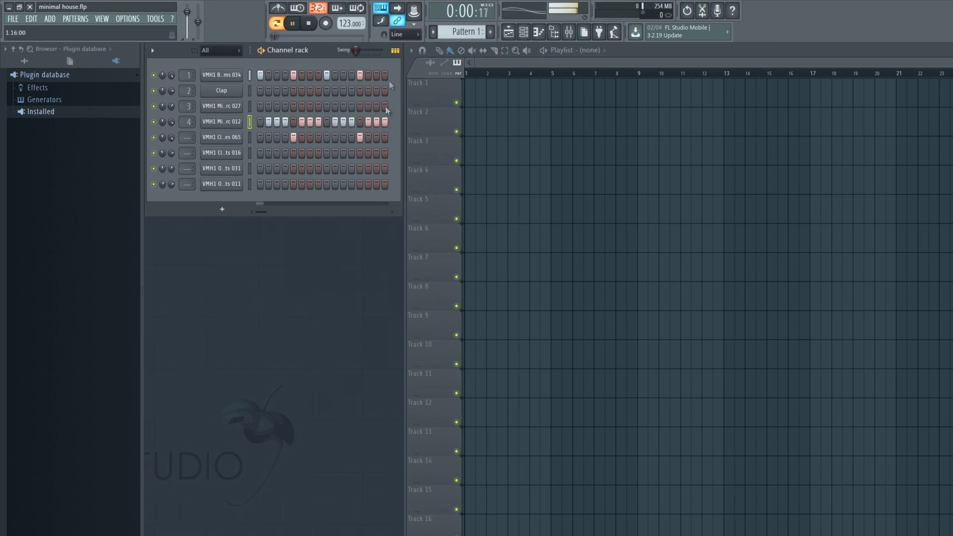
Step: Raise the channel rack's main swing to about half while listening to the pattern
{"action": "left_click_drag", "start_coordinate": [362, 54], "coordinate": [373, 55]}
{"action": "key", "text": "space"}
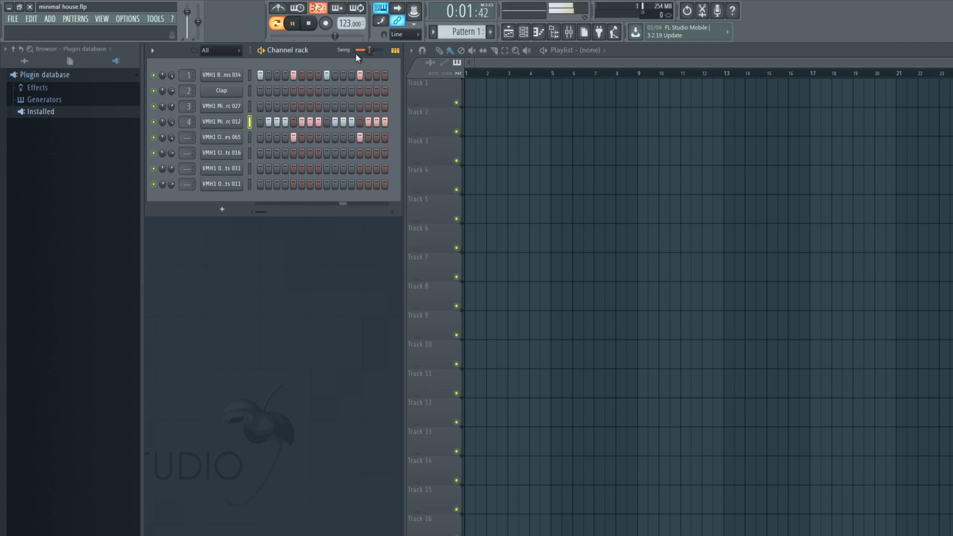
{"action": "key", "text": "space"}
Step: Add a hit on step 8 of VMH1 Minimal Perc 027 and place Pattern 1 across bars 1–4 of Track 1
{"action": "left_click", "coordinate": [240, 103]}
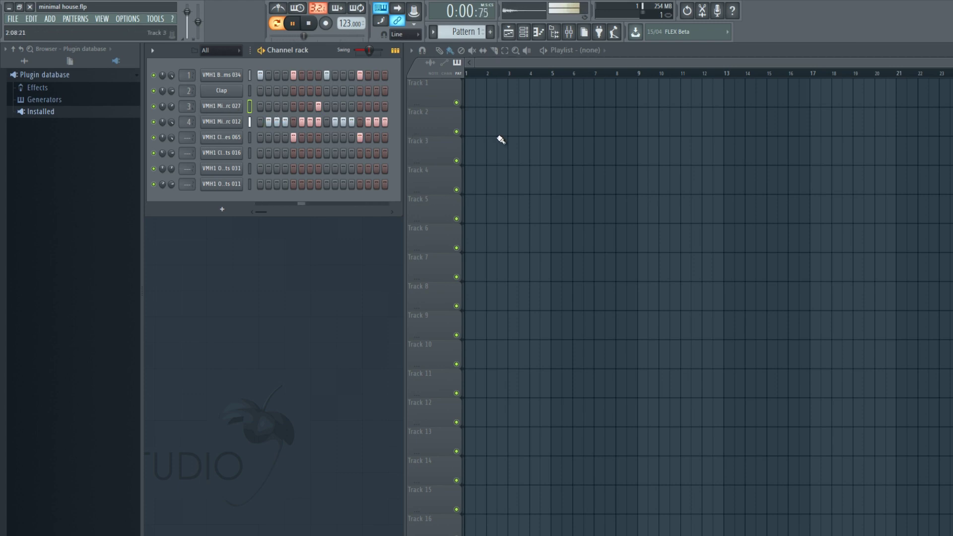
{"action": "key", "text": "space"}
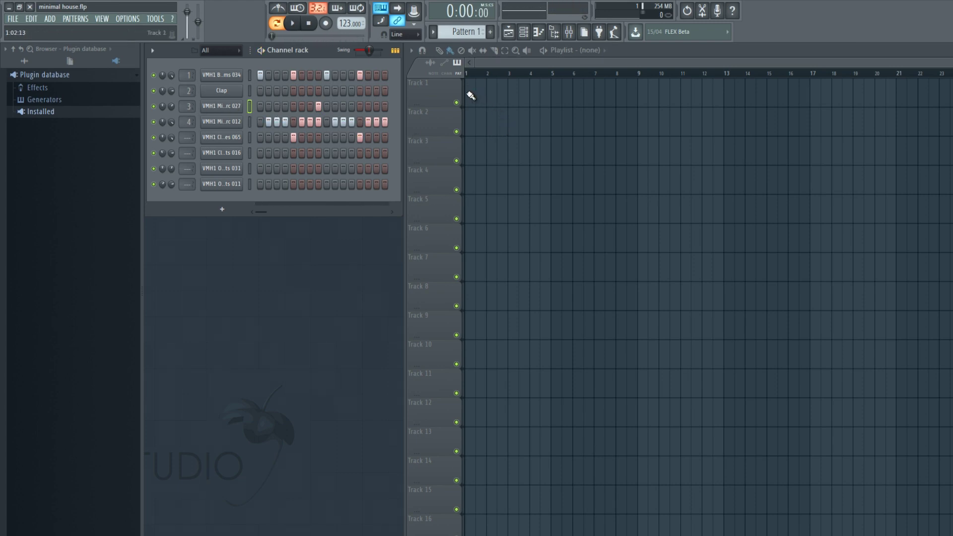
{"action": "mouse_move", "coordinate": [470, 96]}
{"action": "left_mouse_down"}
{"action": "mouse_move", "coordinate": [543, 94]}
{"action": "mouse_move", "coordinate": [552, 157]}
{"action": "left_mouse_up"}
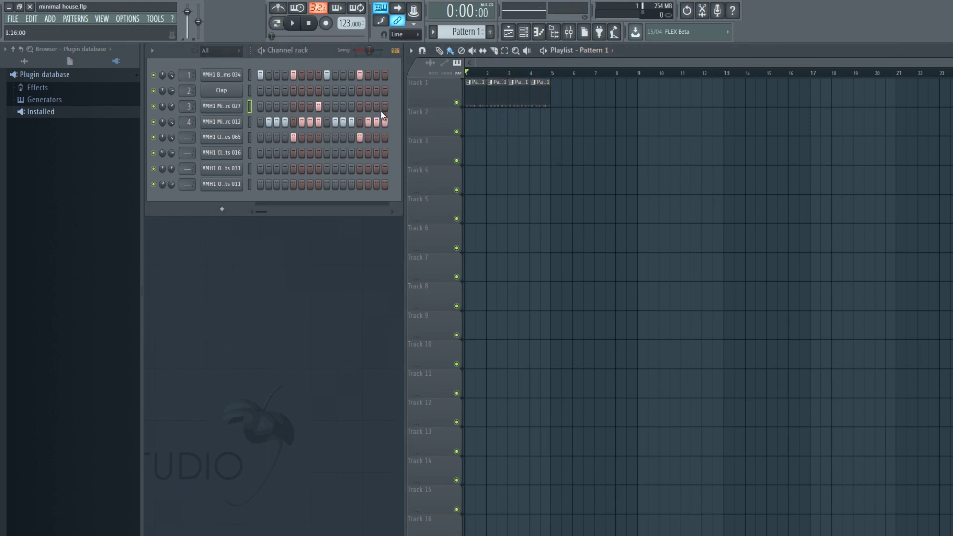
Step: Set the pitch range of VMH1 Minimal Perc 012 to 12 semitones and create an automation clip for its channel pitch
{"action": "left_click", "coordinate": [242, 122]}
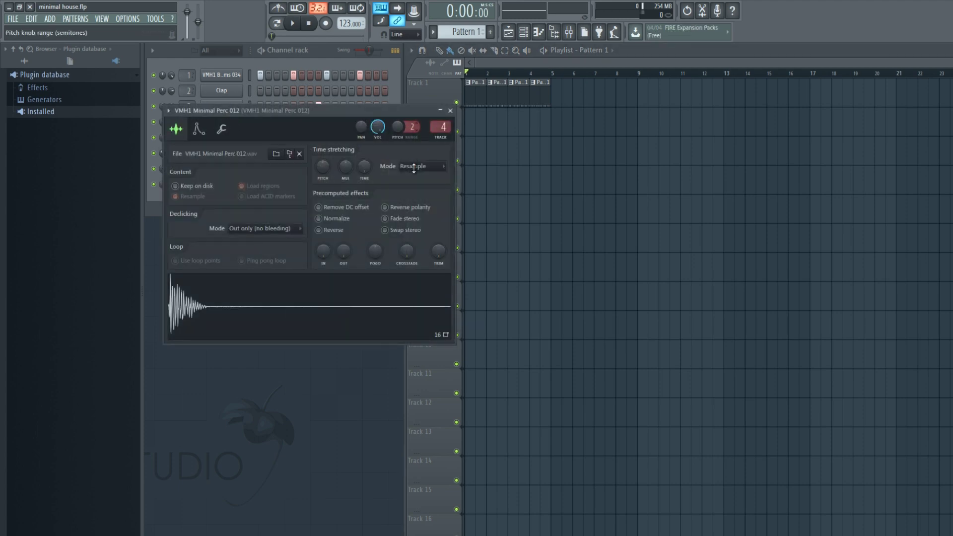
{"action": "right_click", "coordinate": [398, 127]}
{"action": "left_click", "coordinate": [439, 195]}
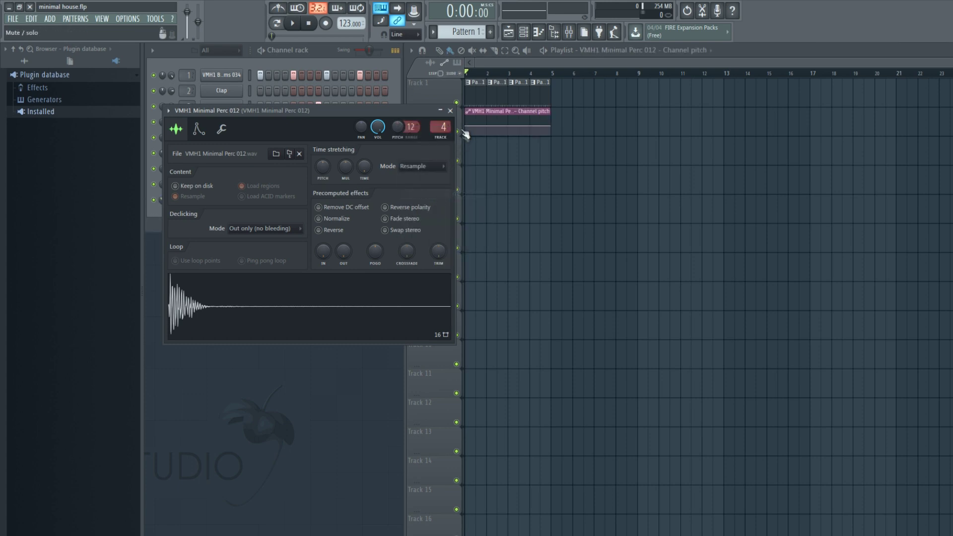
{"action": "left_click", "coordinate": [451, 110]}
Step: Shape the pitch automation into short rising ramps, arrange them with a longer variation across bars 1–4 of Track 2, and play the result
{"action": "left_click_drag", "start_coordinate": [544, 131], "coordinate": [477, 128]}
{"action": "scroll", "coordinate": [492, 124], "scroll_direction": "up", "scroll_amount": 3}
{"action": "key", "text": "space"}
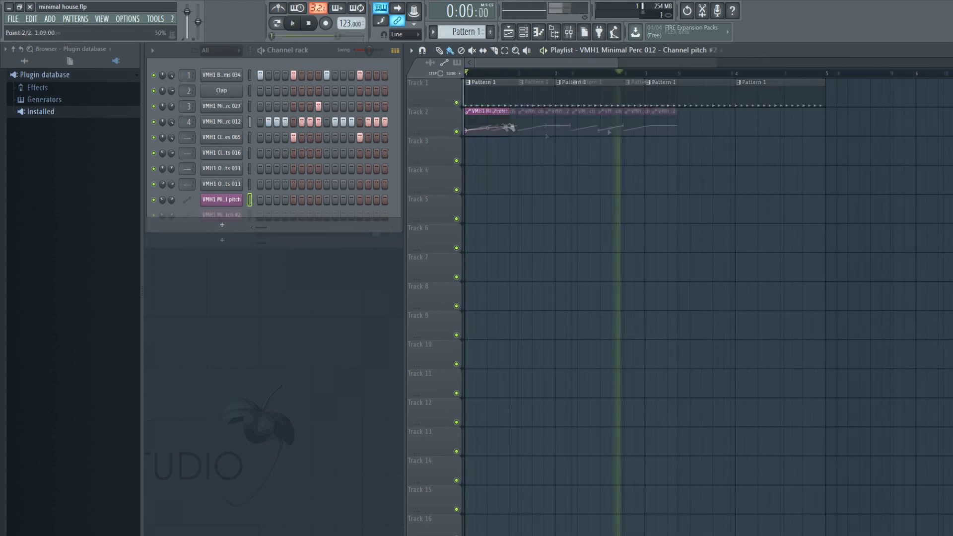
{"action": "scroll", "coordinate": [564, 97], "scroll_direction": "down", "scroll_amount": 2}
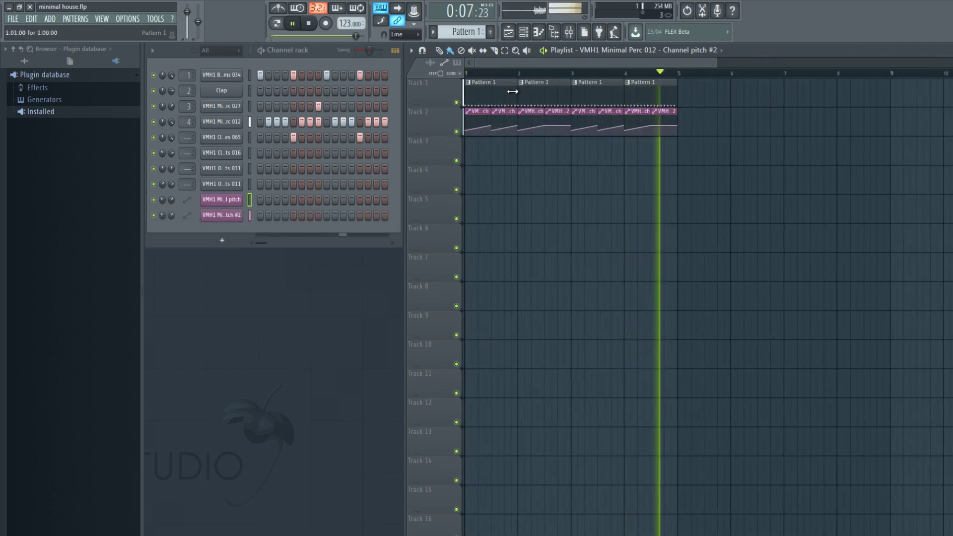
{"action": "key", "text": "space"}
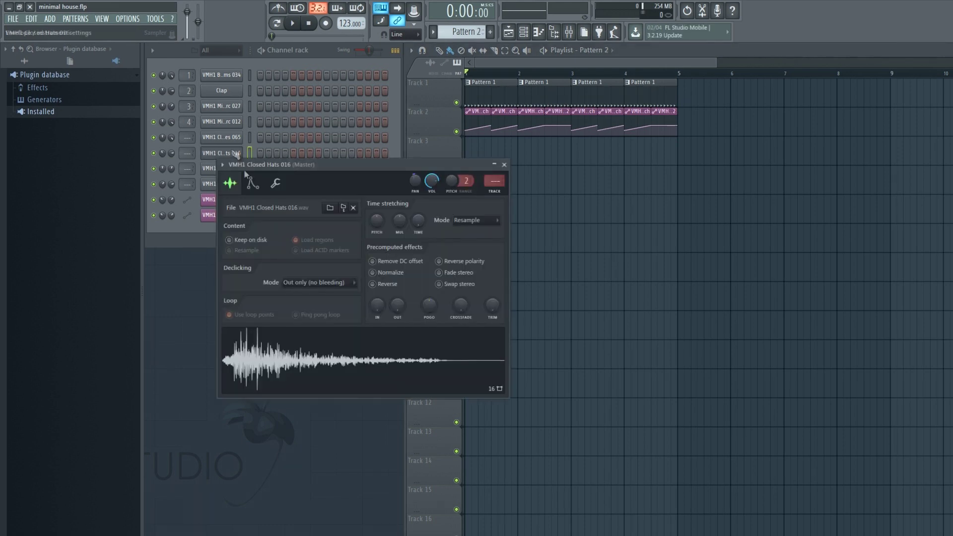
Step: Switch to the empty Pattern 2 and audition the Closed Hats 016, Open Hats 031 and Open Hats 011 samples
{"action": "left_click", "coordinate": [308, 354]}
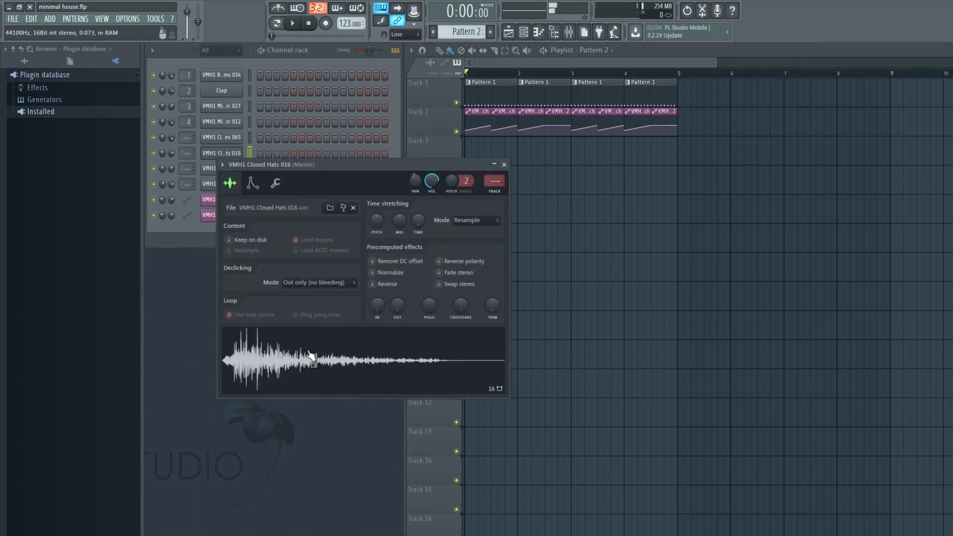
{"action": "left_click", "coordinate": [211, 168]}
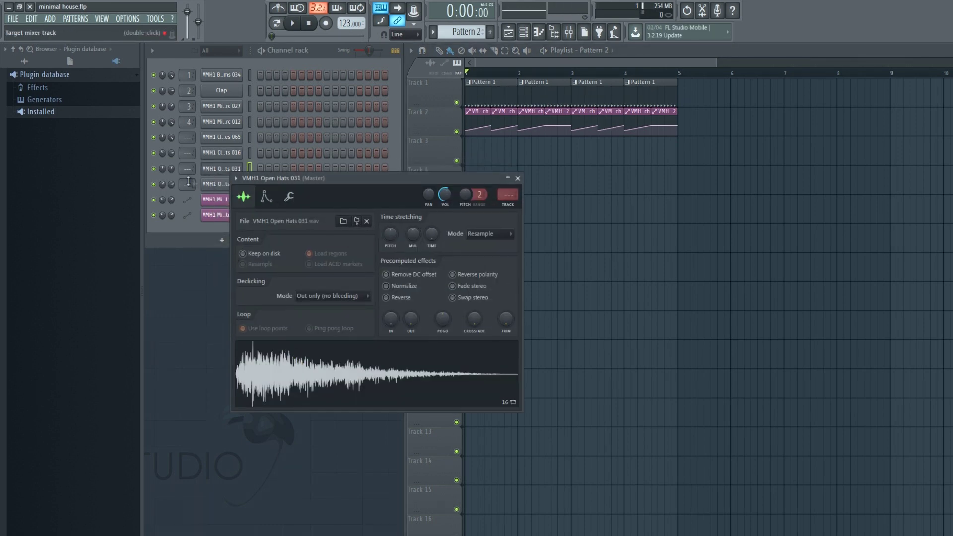
{"action": "left_click", "coordinate": [221, 184]}
{"action": "left_click", "coordinate": [531, 192]}
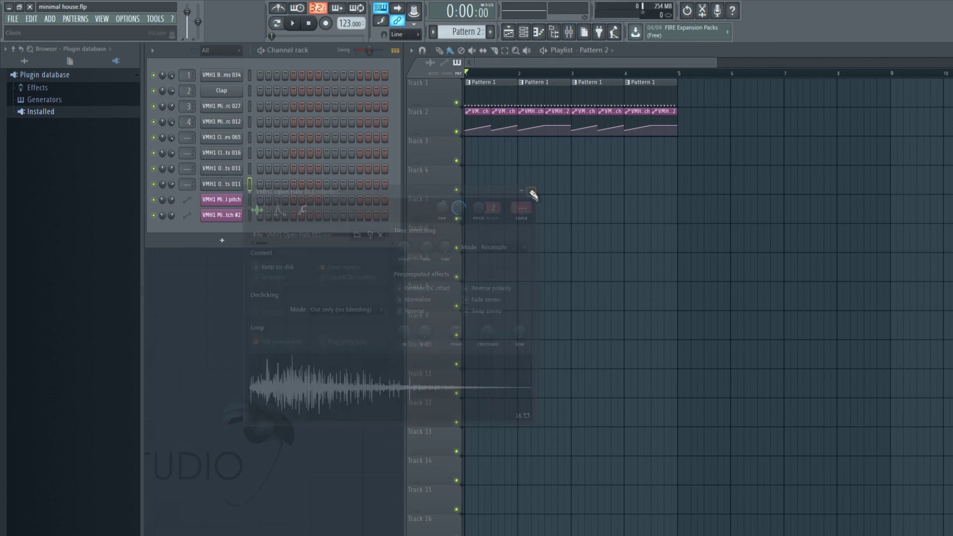
Step: Program Closed Hats 016 on steps 3 and 11 and Open Hats 031 on steps 7 and 15 in Pattern 2
{"action": "key", "text": "space"}
{"action": "left_click", "coordinate": [310, 169]}
{"action": "left_click", "coordinate": [343, 153]}
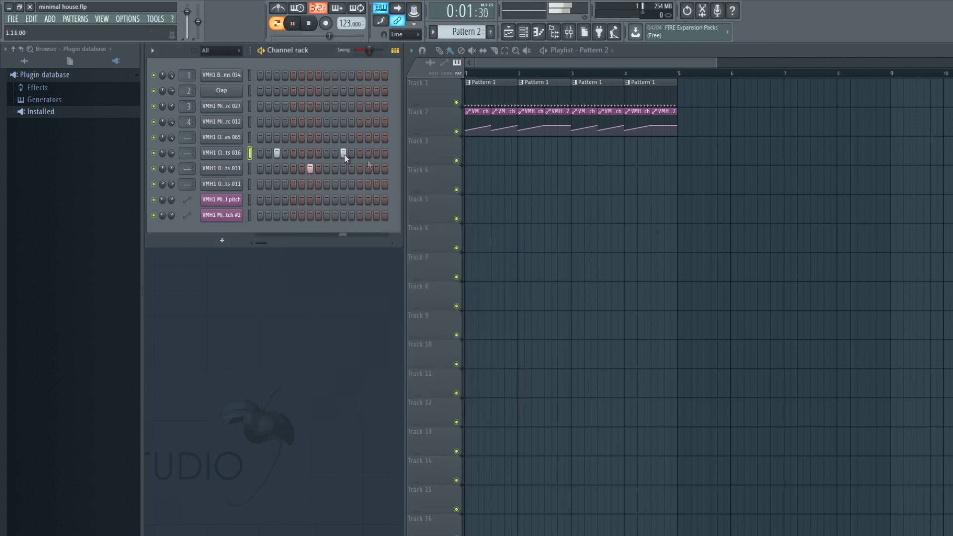
{"action": "left_click", "coordinate": [376, 169]}
{"action": "key", "text": "space"}
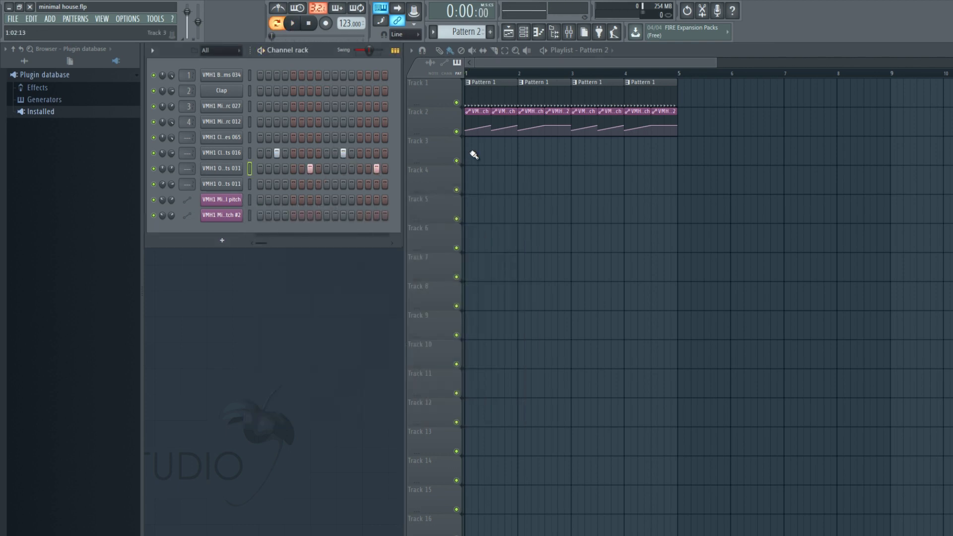
Step: Place Pattern 2 in bars 1 and 2 of Track 3 and make the second clip unique as Pattern 3
{"action": "left_click", "coordinate": [474, 155]}
{"action": "left_click", "coordinate": [522, 146]}
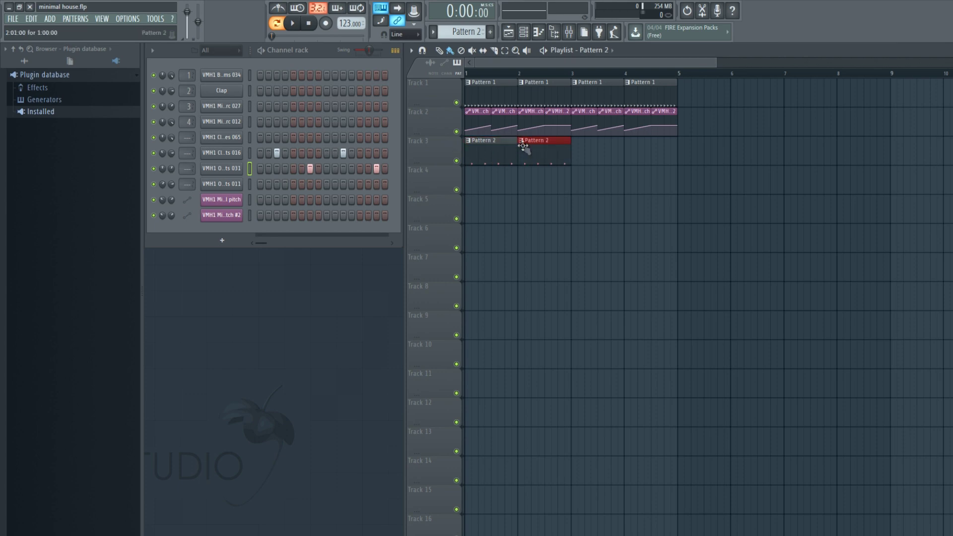
{"action": "left_click", "coordinate": [523, 146]}
{"action": "left_click", "coordinate": [546, 204]}
Step: In Pattern 3, replace the Closed Hats 016 hit on step 3 with Open Hats 011 and add closed-hat hits on steps 10 and 12
{"action": "left_click", "coordinate": [277, 184]}
{"action": "left_click", "coordinate": [277, 153]}
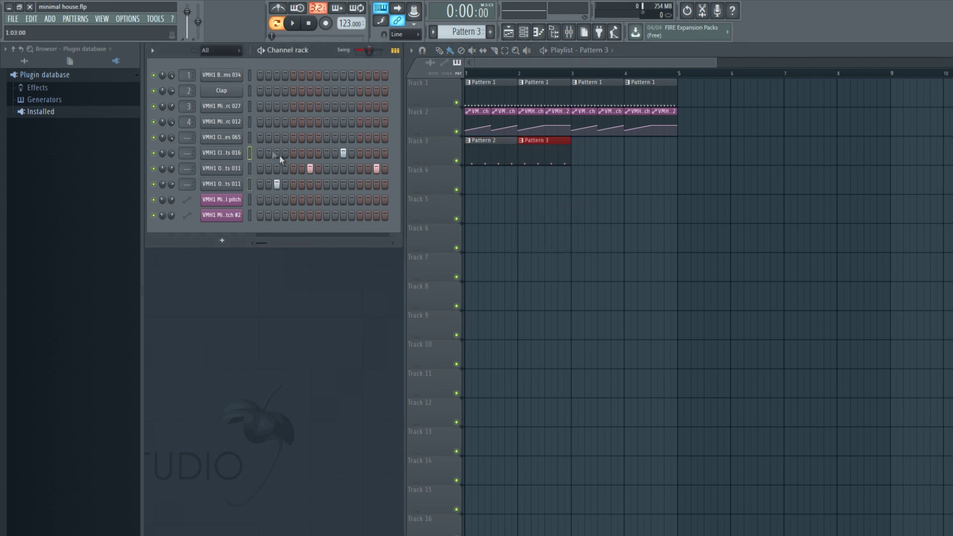
{"action": "key", "text": "space"}
{"action": "left_click", "coordinate": [335, 153]}
{"action": "left_click", "coordinate": [351, 154]}
Step: Stop playback and duplicate the Pattern 2 and Pattern 3 clips into bars 3–4 of Track 3
{"action": "right_click", "coordinate": [586, 197]}
{"action": "key", "text": "space"}
{"action": "left_click_drag", "start_coordinate": [587, 155], "coordinate": [460, 160]}
{"action": "key", "text": "ctrl+b"}
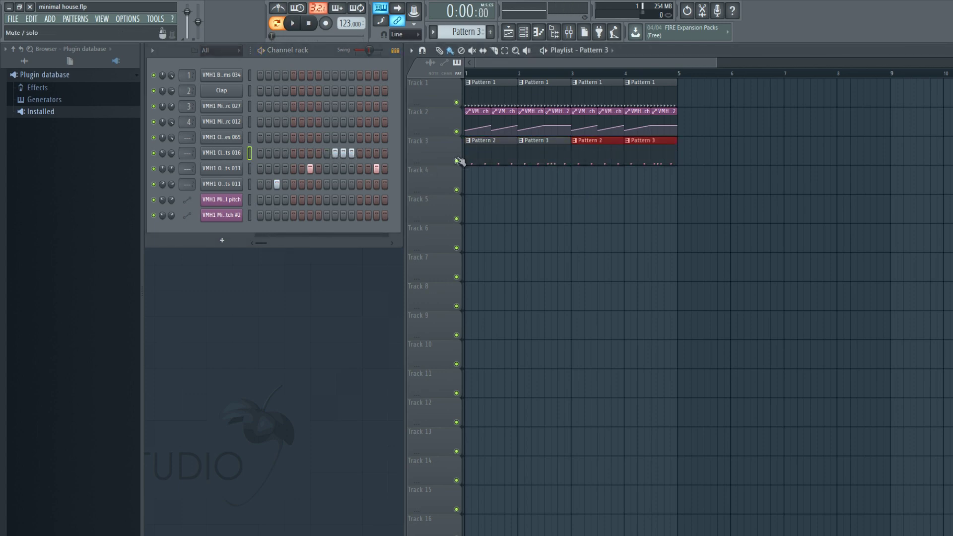
Step: Add an Open Hats 011 hit on step 8 of Pattern 3 and play the arrangement in song mode
{"action": "left_click", "coordinate": [318, 184]}
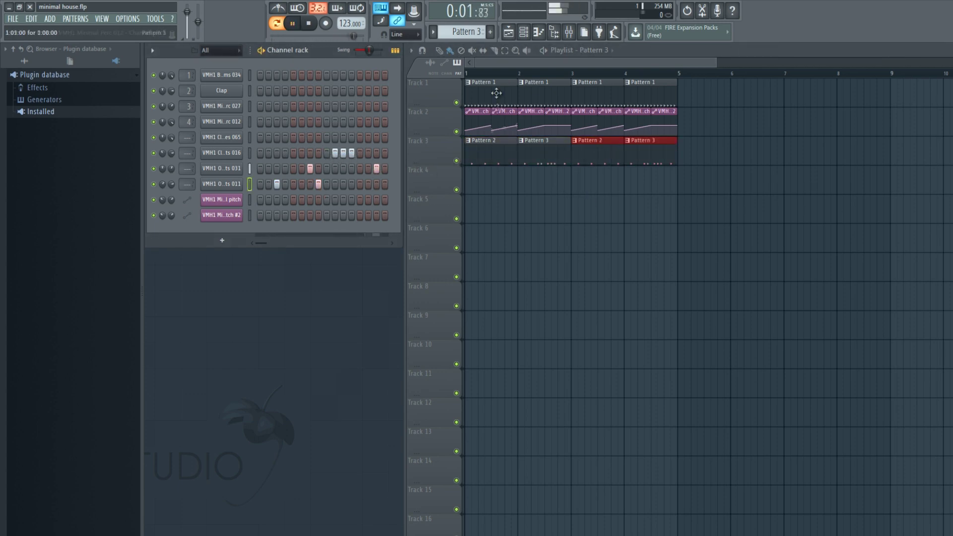
{"action": "key", "text": "space"}
{"action": "key", "text": "l"}
{"action": "key", "text": "space"}
{"action": "right_click", "coordinate": [533, 225]}
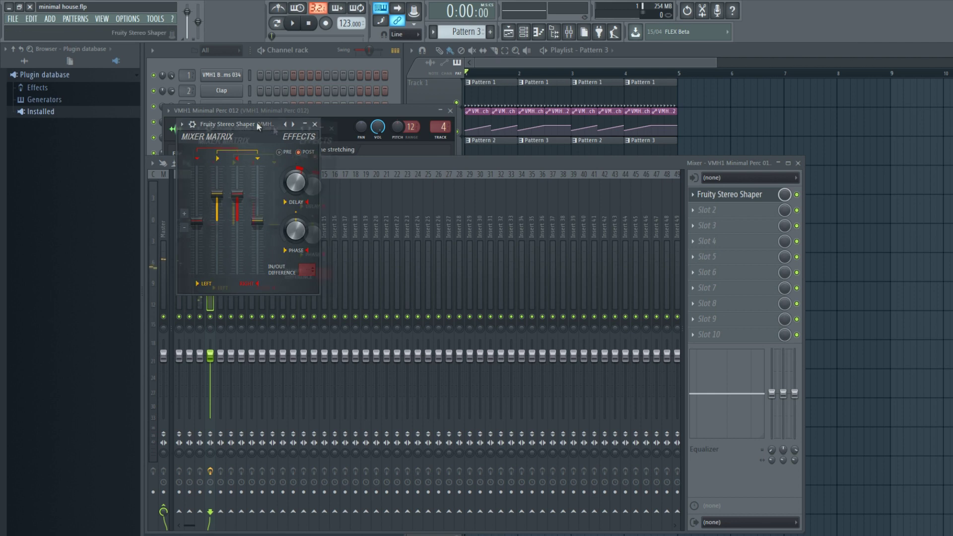
Step: Load Fruity Stereo Shaper on the VMH1 Minimal Perc 012 mixer track, audition it, switch the effect off and close the windows
{"action": "left_click_drag", "start_coordinate": [256, 121], "coordinate": [495, 176]}
{"action": "key", "text": "space"}
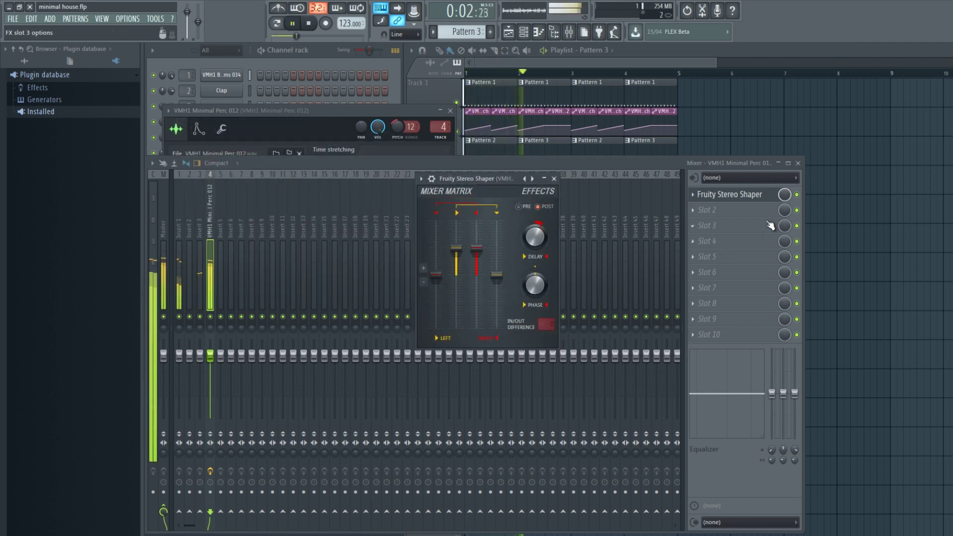
{"action": "key", "text": "space"}
{"action": "left_click", "coordinate": [796, 195]}
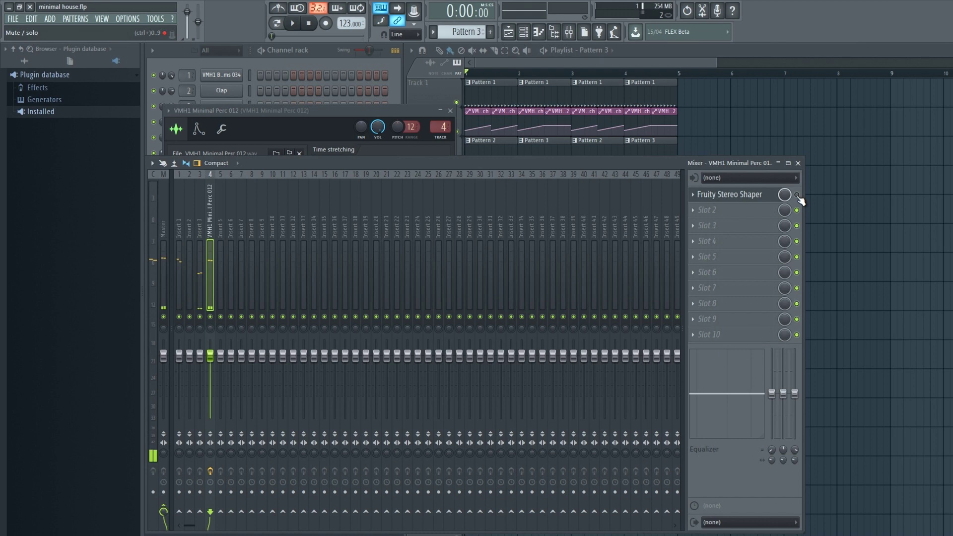
{"action": "key", "text": "F12"}
Step: Add the Loopcloud32 plugin from the installed generators to the channel rack and close its plugin window
{"action": "left_click", "coordinate": [41, 112]}
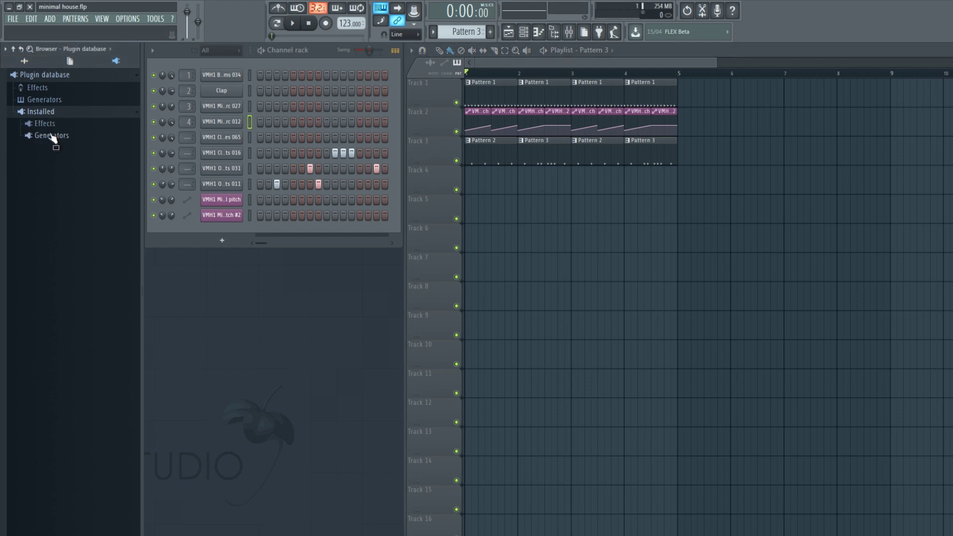
{"action": "left_click", "coordinate": [52, 136]}
{"action": "scroll", "coordinate": [82, 255], "scroll_direction": "down", "scroll_amount": 10}
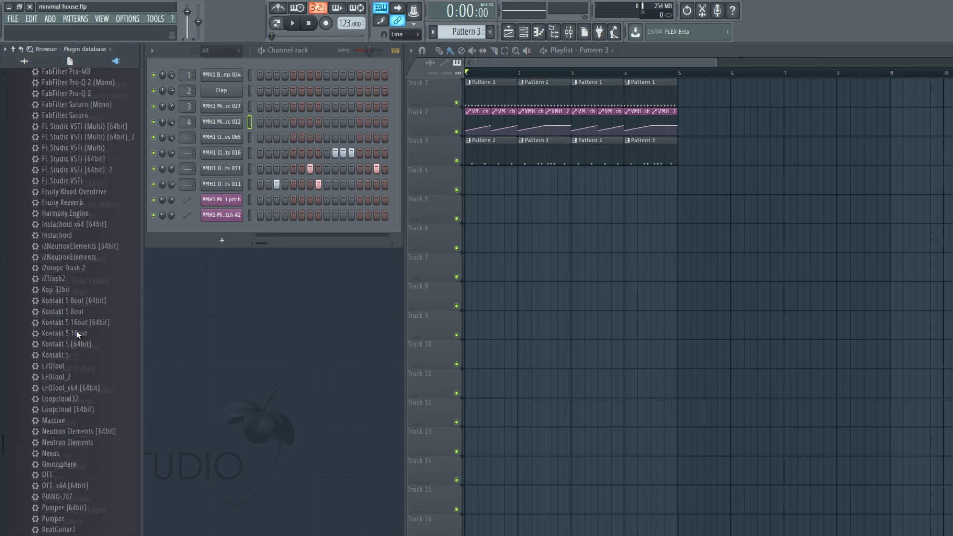
{"action": "scroll", "coordinate": [76, 329], "scroll_direction": "down", "scroll_amount": 5}
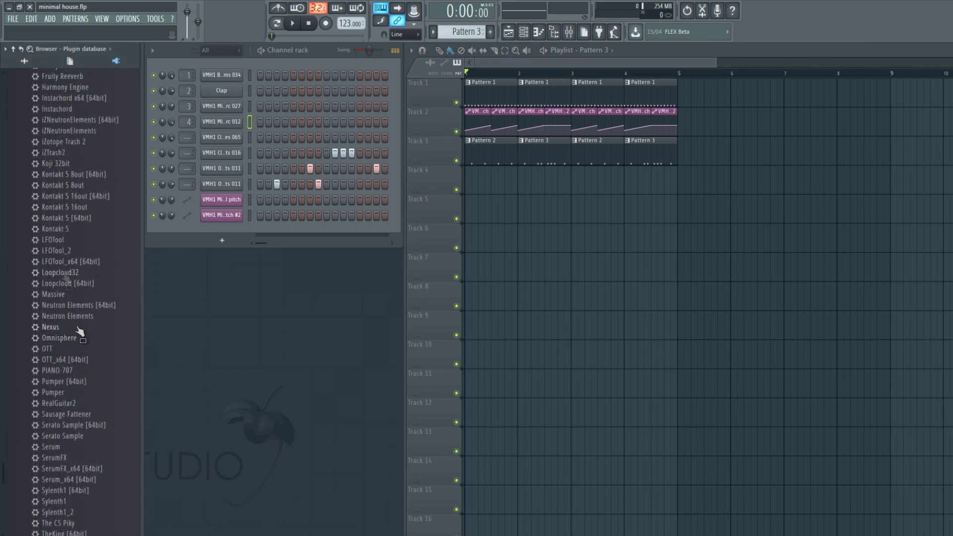
{"action": "left_click_drag", "start_coordinate": [62, 272], "coordinate": [224, 231]}
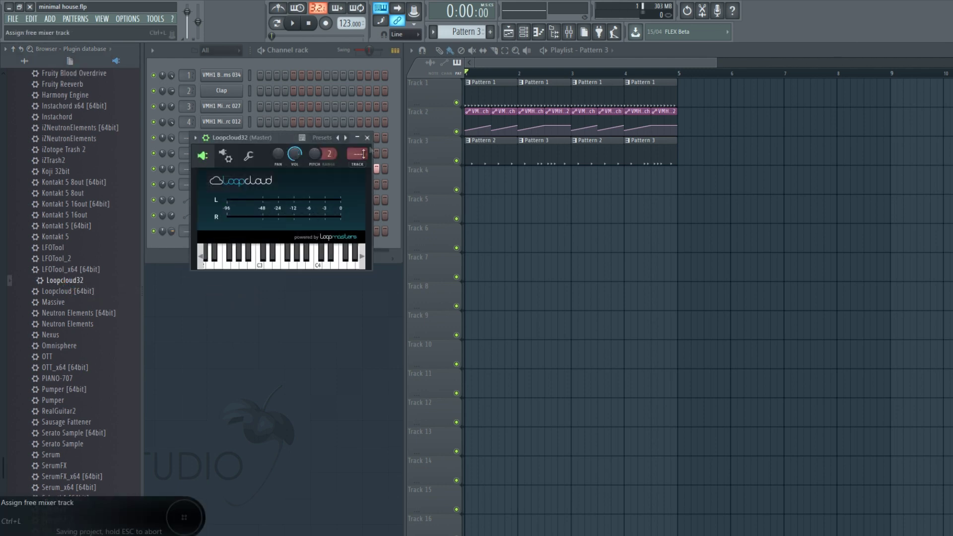
{"action": "left_click", "coordinate": [369, 138]}
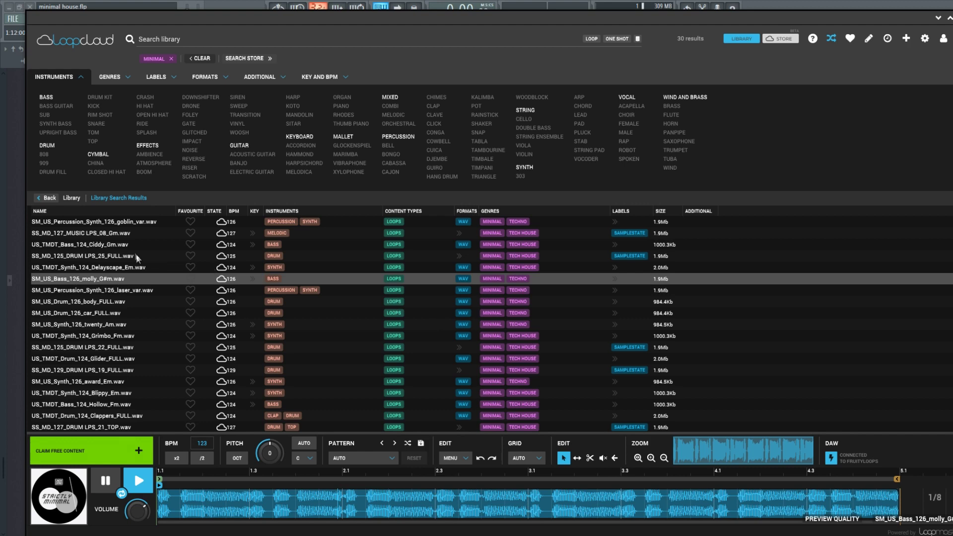
Step: Switch to Loopcloud, preview US_TMDT_Bass_124_Ciddy_Gm.wav, clear the Minimal filter and look through the sample packs in the PAA DRUMS folder
{"action": "left_click", "coordinate": [131, 248]}
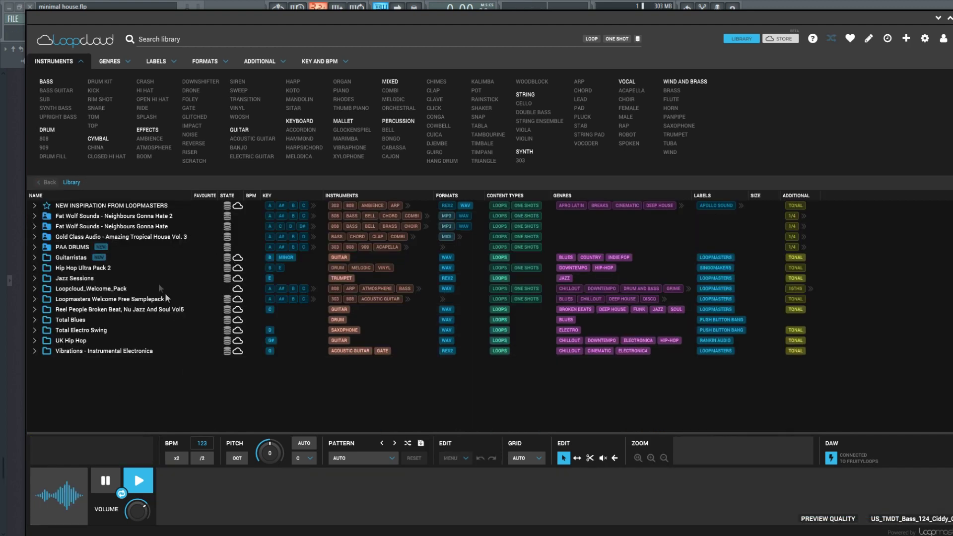
{"action": "left_click", "coordinate": [35, 247]}
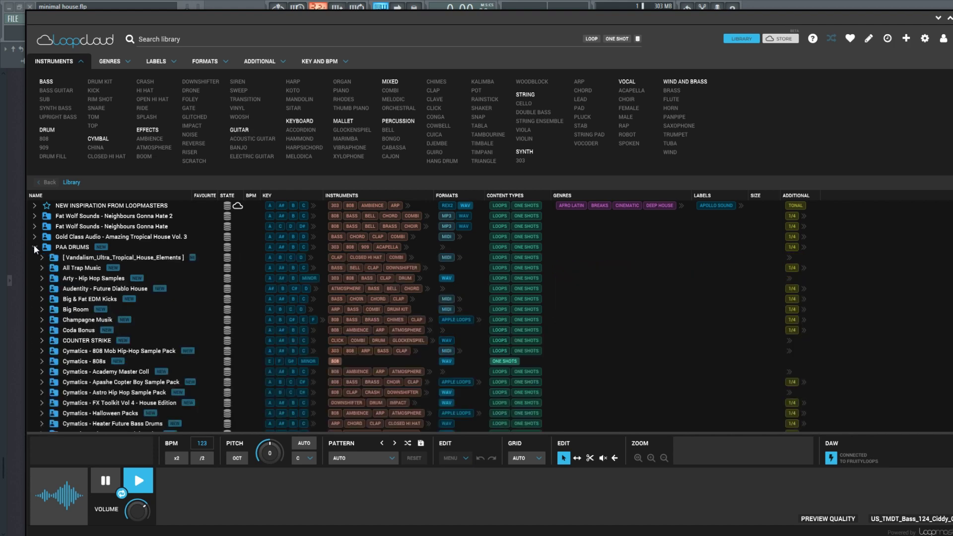
{"action": "scroll", "coordinate": [154, 318], "scroll_direction": "down", "scroll_amount": 2}
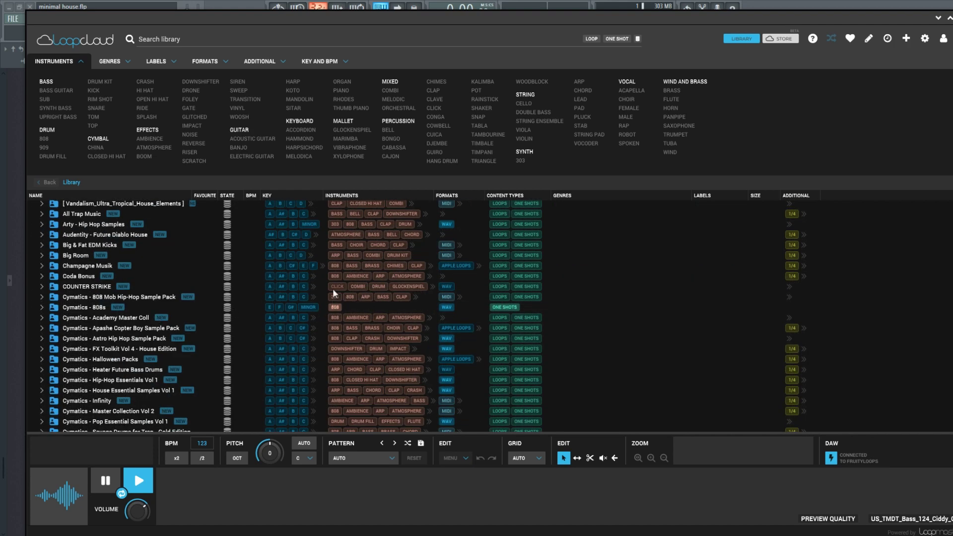
{"action": "scroll", "coordinate": [115, 328], "scroll_direction": "down", "scroll_amount": 5}
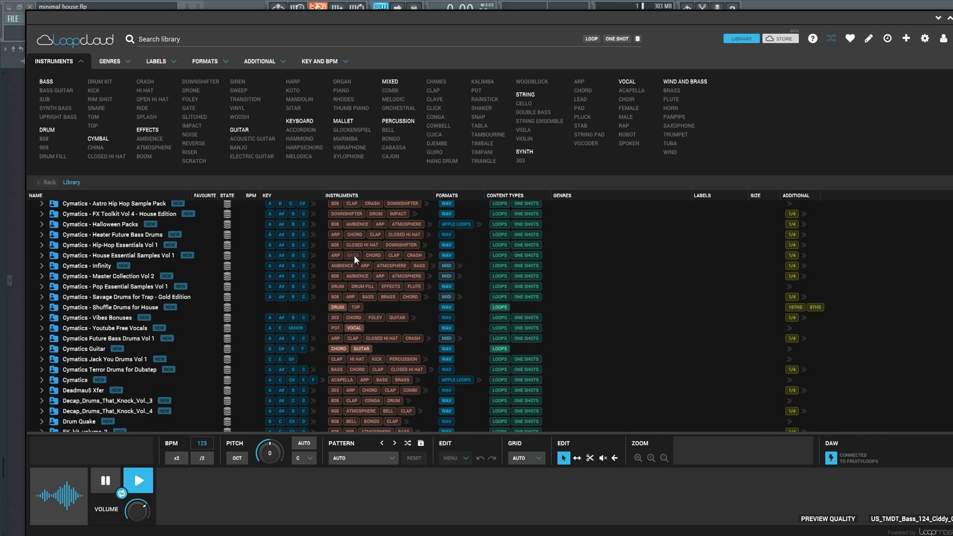
{"action": "scroll", "coordinate": [354, 258], "scroll_direction": "up", "scroll_amount": 6}
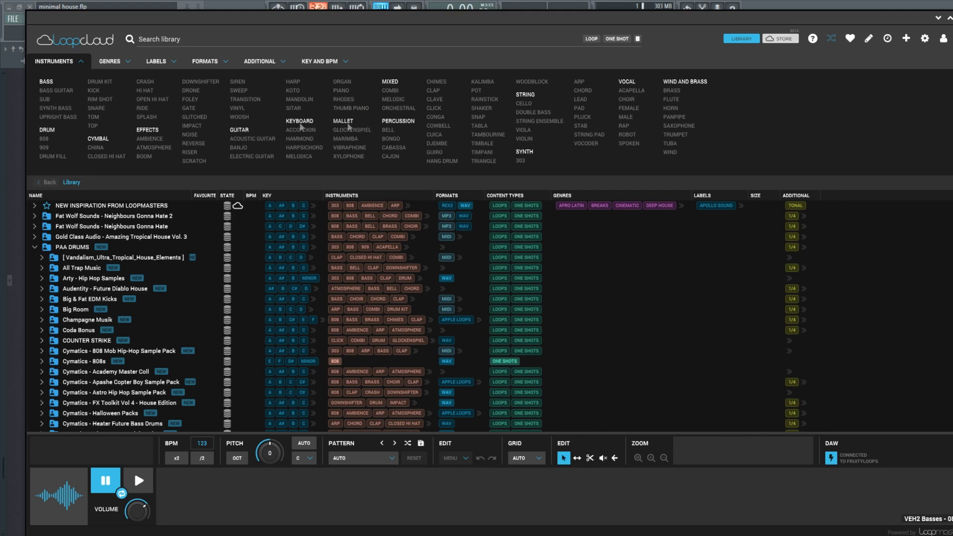
Step: Filter the library by Acoustic Guitar and audition the KSHMR chord loops 30_128, 19_128 and 12_110_G
{"action": "left_click", "coordinate": [243, 139]}
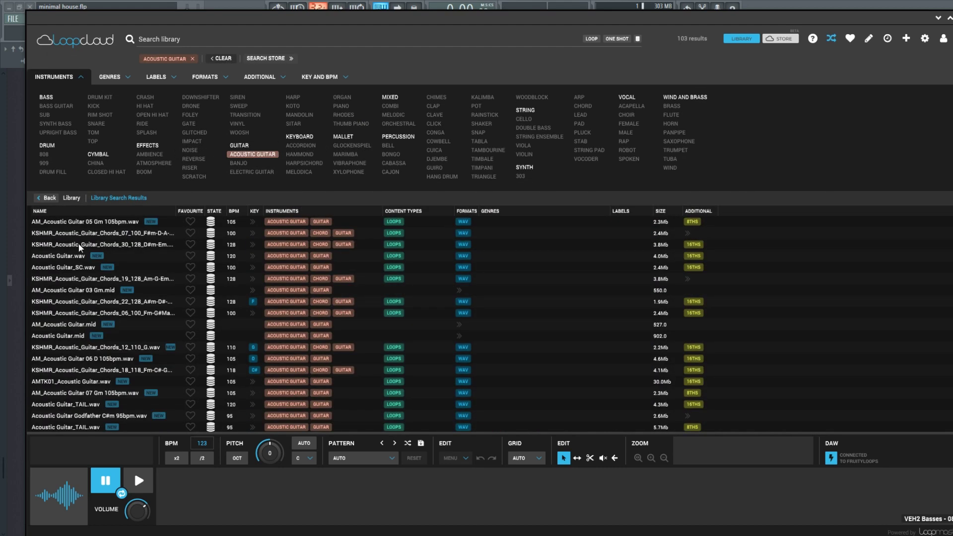
{"action": "left_click", "coordinate": [79, 245]}
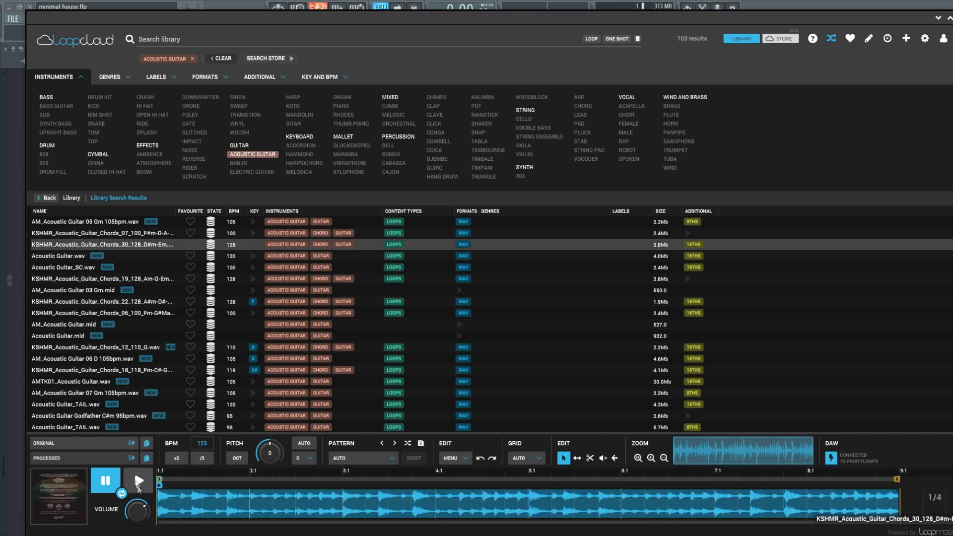
{"action": "left_click", "coordinate": [138, 481]}
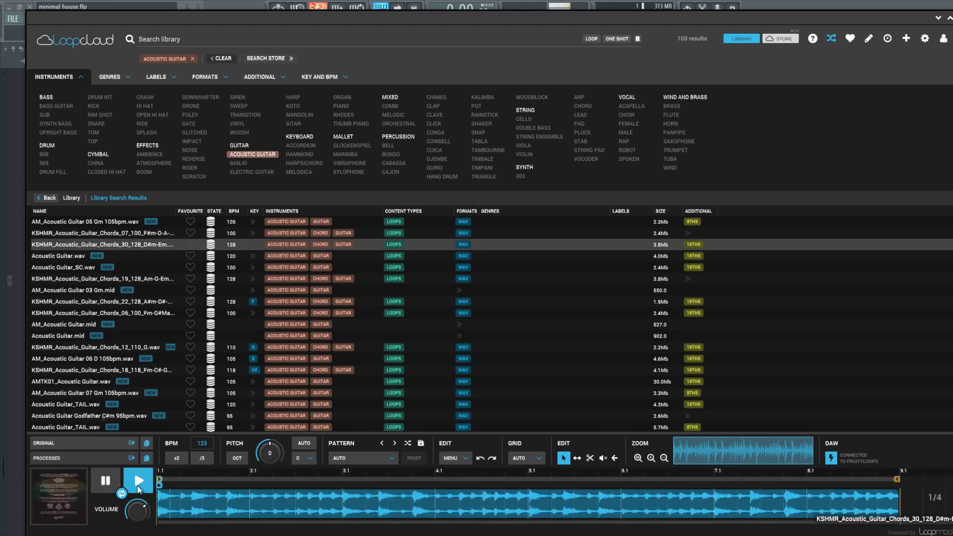
{"action": "left_click", "coordinate": [72, 278]}
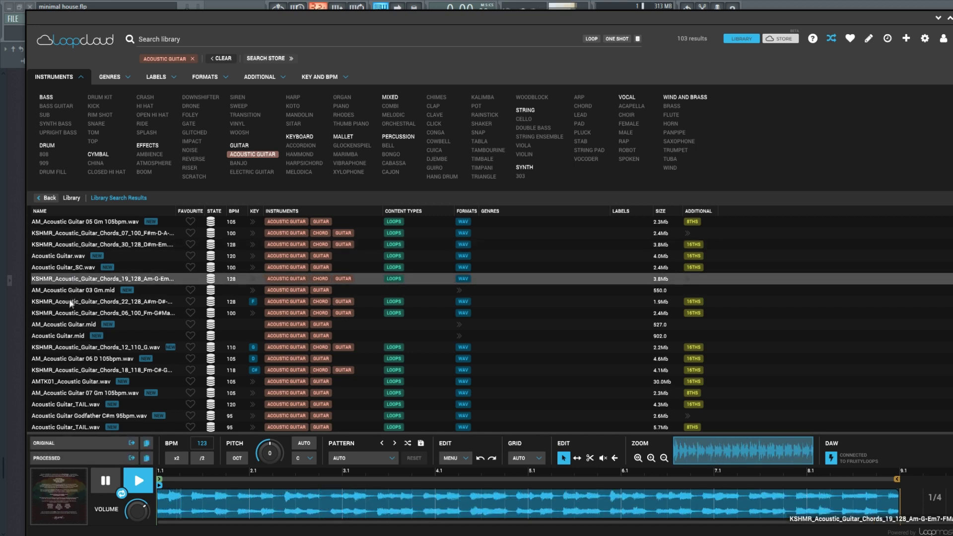
{"action": "left_click", "coordinate": [61, 350]}
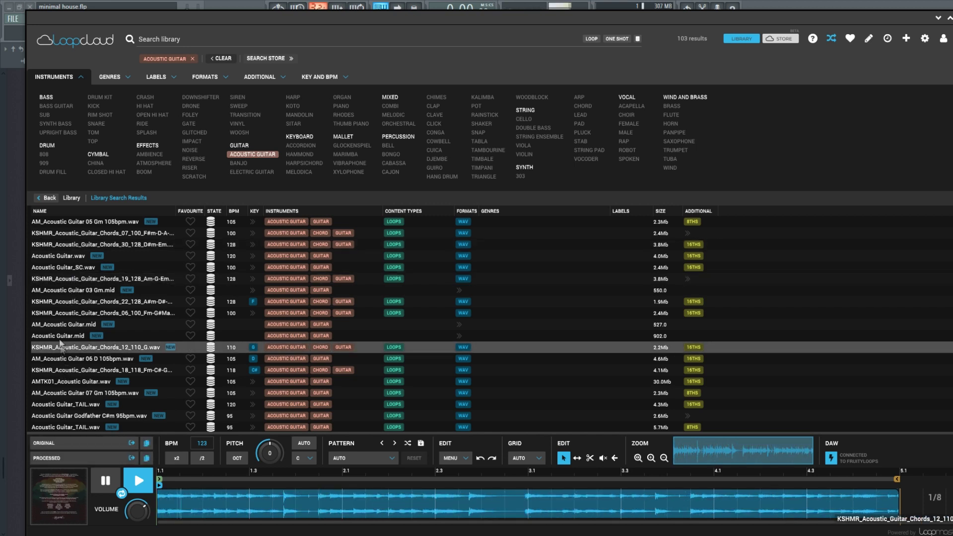
Step: Audition AM_Acoustic Guitar 07 Gm 105bpm.wav and Acoustic Guitar_TAIL.wav, remove the Acoustic Guitar filter and collapse the PAA DRUMS folder
{"action": "left_click", "coordinate": [60, 337]}
{"action": "left_click", "coordinate": [59, 392]}
{"action": "scroll", "coordinate": [93, 342], "scroll_direction": "down", "scroll_amount": 2}
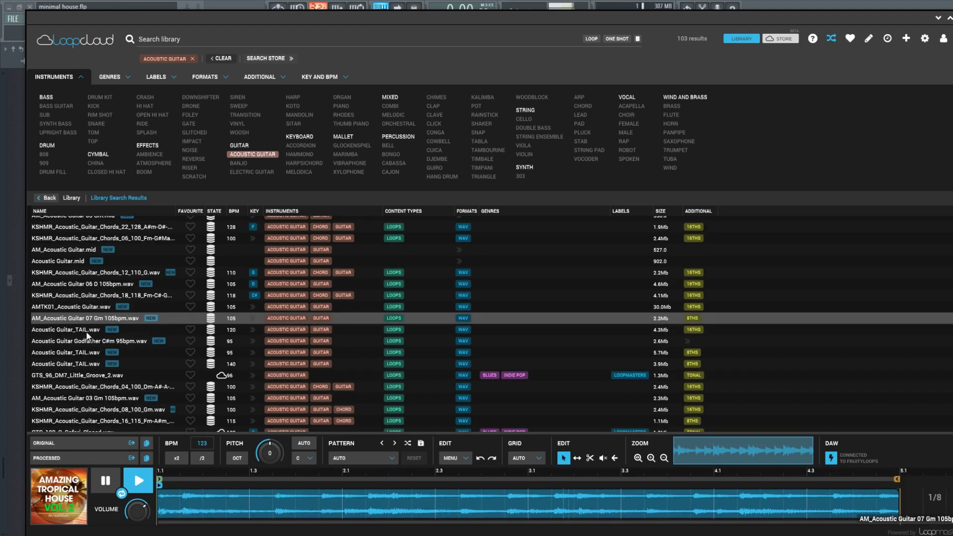
{"action": "left_click", "coordinate": [87, 332]}
{"action": "left_click", "coordinate": [193, 59]}
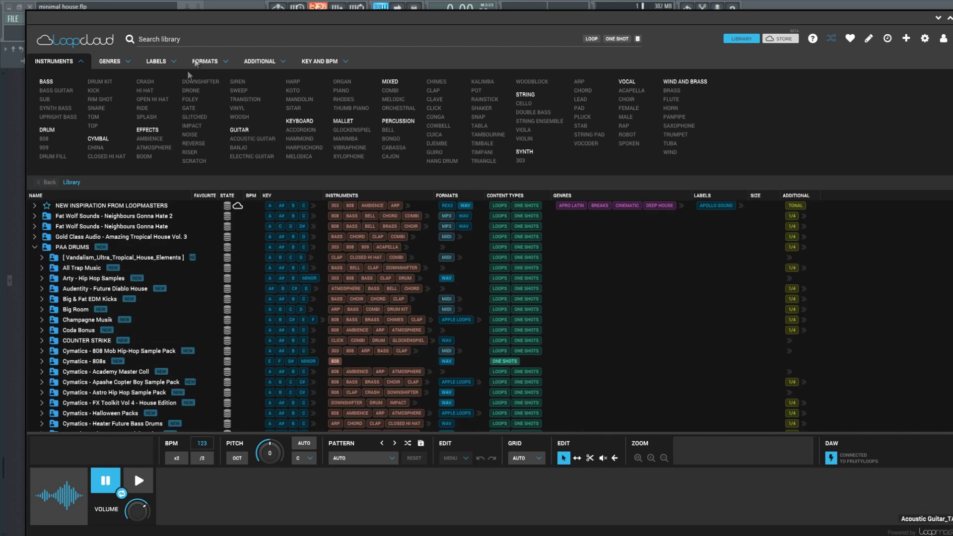
{"action": "left_click", "coordinate": [35, 247]}
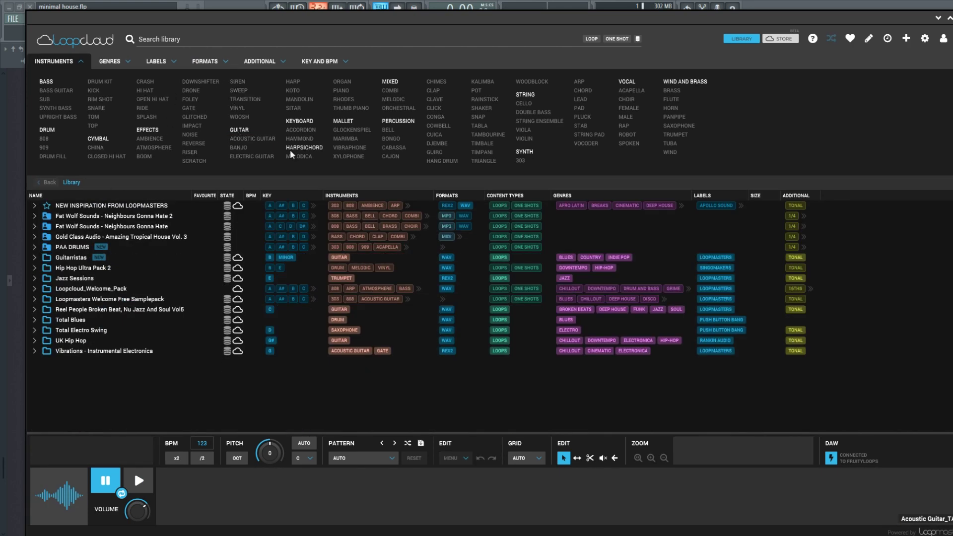
Step: Switch from the sample library to the store and filter it by the Minimal genre
{"action": "left_click", "coordinate": [787, 39]}
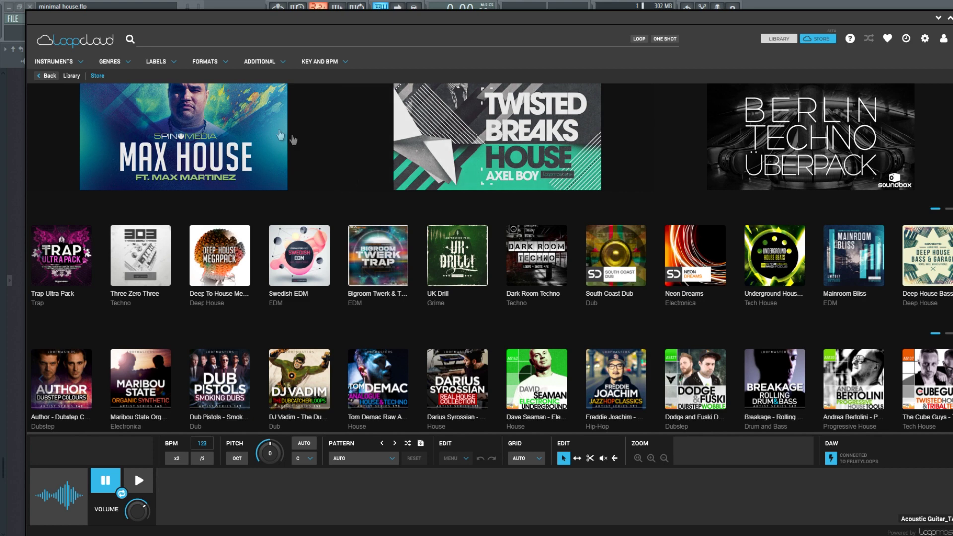
{"action": "mouse_move", "coordinate": [278, 134]}
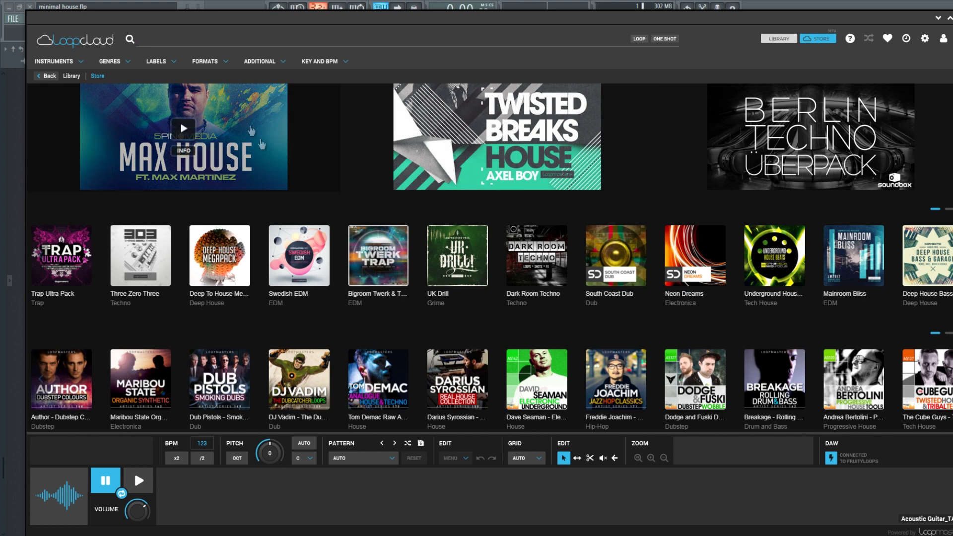
{"action": "left_click", "coordinate": [112, 60]}
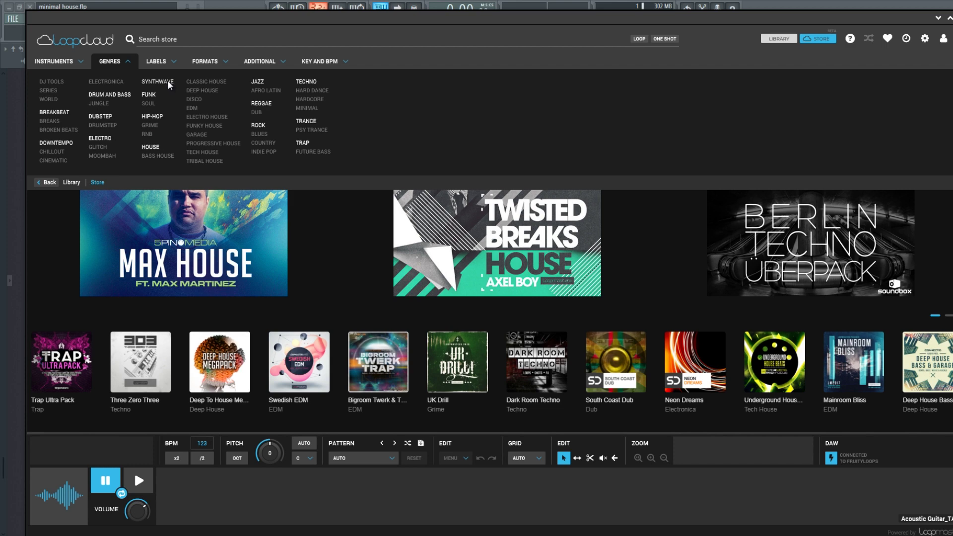
{"action": "left_click", "coordinate": [310, 109]}
{"action": "left_click", "coordinate": [323, 110]}
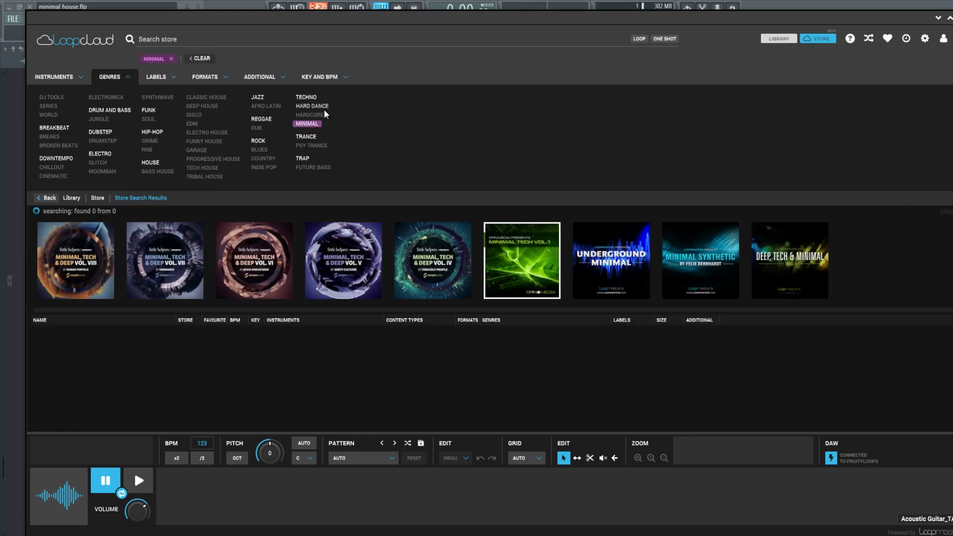
Step: Show the instrument filters, restrict the Minimal store results to loops and randomise their order
{"action": "left_click", "coordinate": [59, 76]}
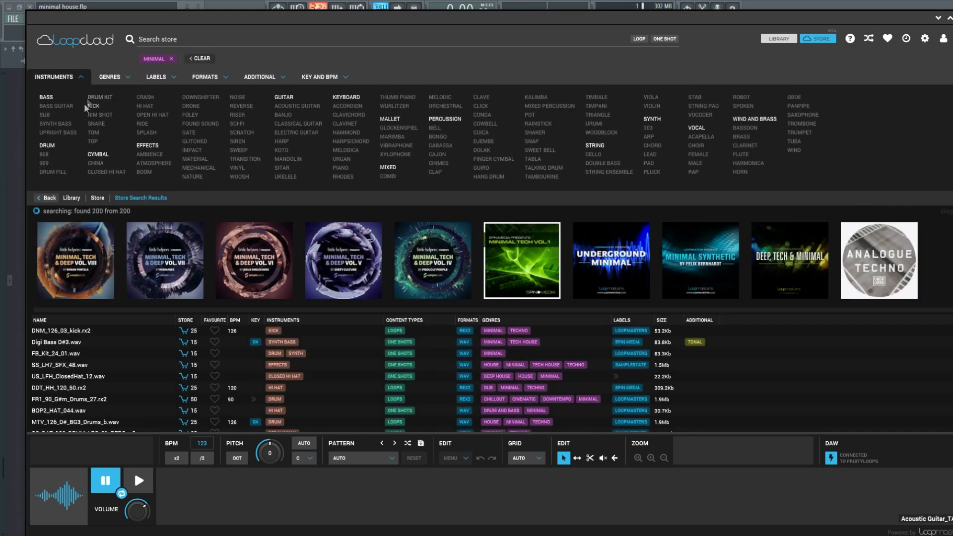
{"action": "scroll", "coordinate": [102, 337], "scroll_direction": "down", "scroll_amount": 1}
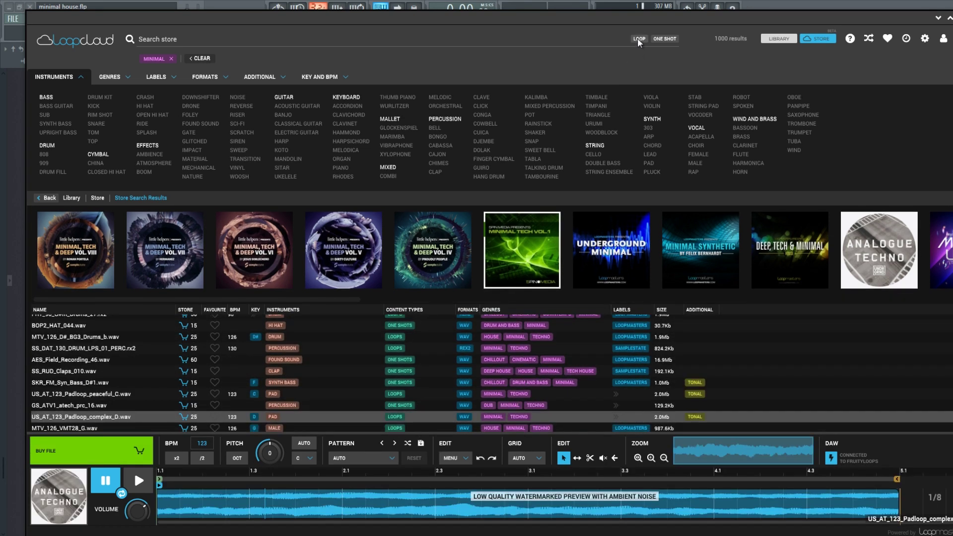
{"action": "left_click", "coordinate": [638, 38]}
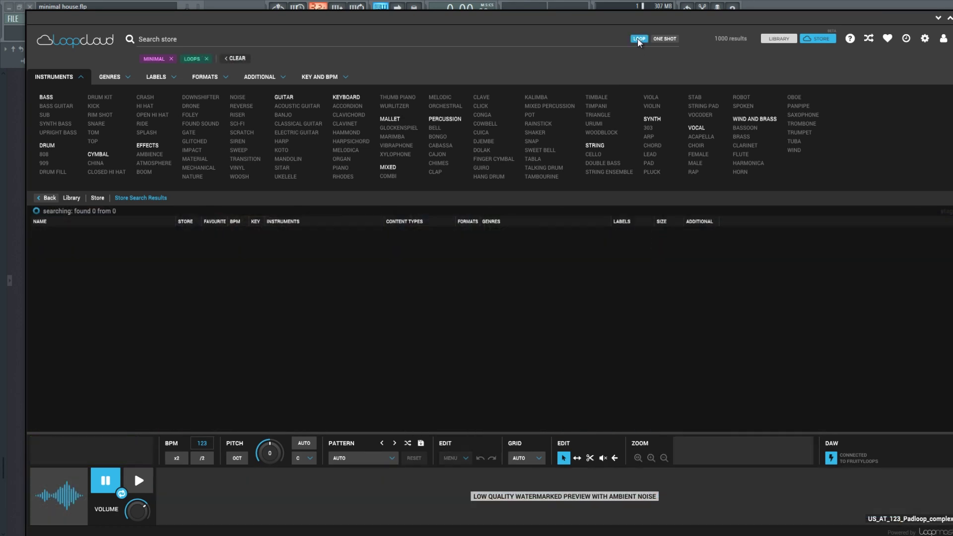
{"action": "left_click", "coordinate": [869, 39]}
Step: Browse the randomised Minimal loops and audition SS_LH_Background_124_004_Any.wav and FXB_127_A_Bass_deep_33.wav
{"action": "left_click", "coordinate": [101, 346]}
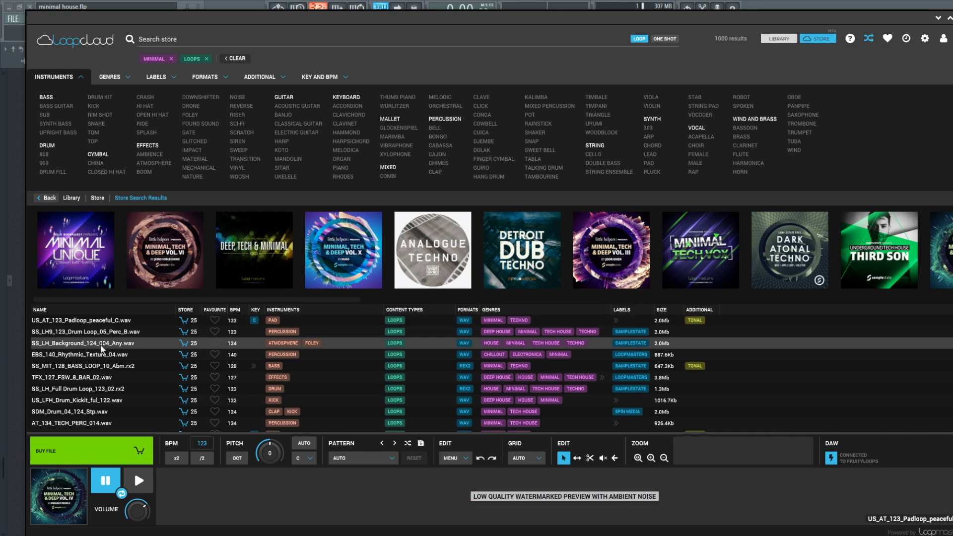
{"action": "scroll", "coordinate": [110, 373], "scroll_direction": "up", "scroll_amount": 3}
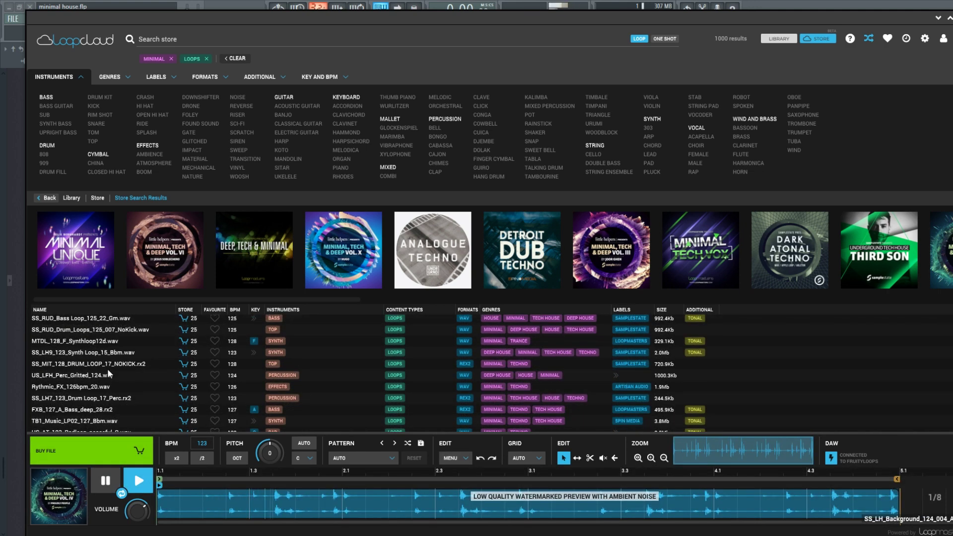
{"action": "scroll", "coordinate": [110, 373], "scroll_direction": "up", "scroll_amount": 5}
{"action": "scroll", "coordinate": [476, 373], "scroll_direction": "down", "scroll_amount": 5}
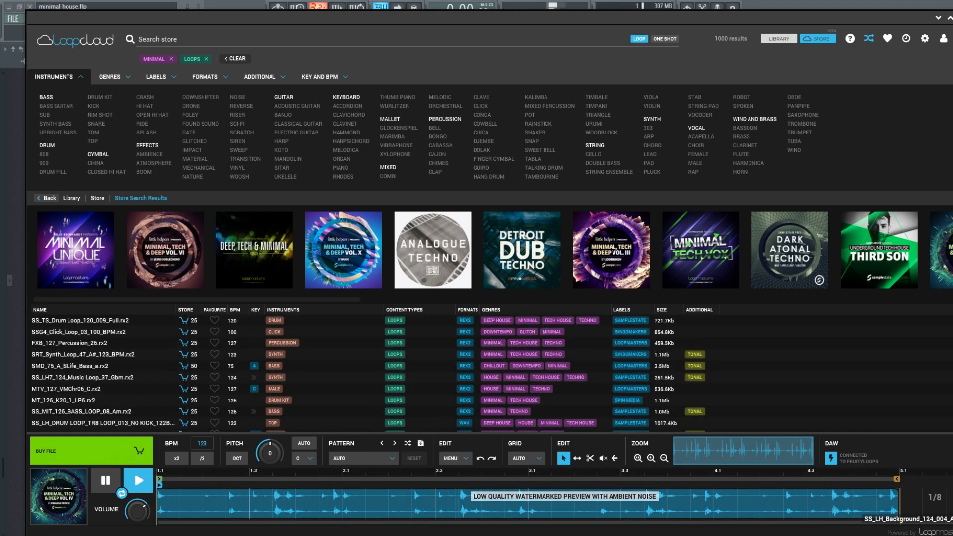
{"action": "left_click", "coordinate": [89, 333]}
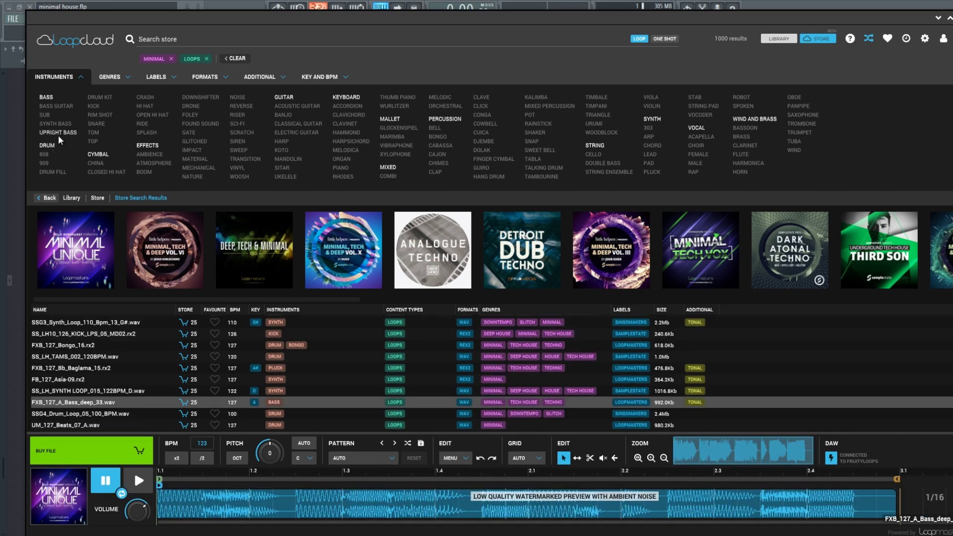
Step: Filter the store loops by Bass, audition several bass loops including SS_LH_BASS_008_123_G.wav and AA_07_Bassloop_Dm_120.wav, and pause the preview
{"action": "left_click", "coordinate": [45, 97]}
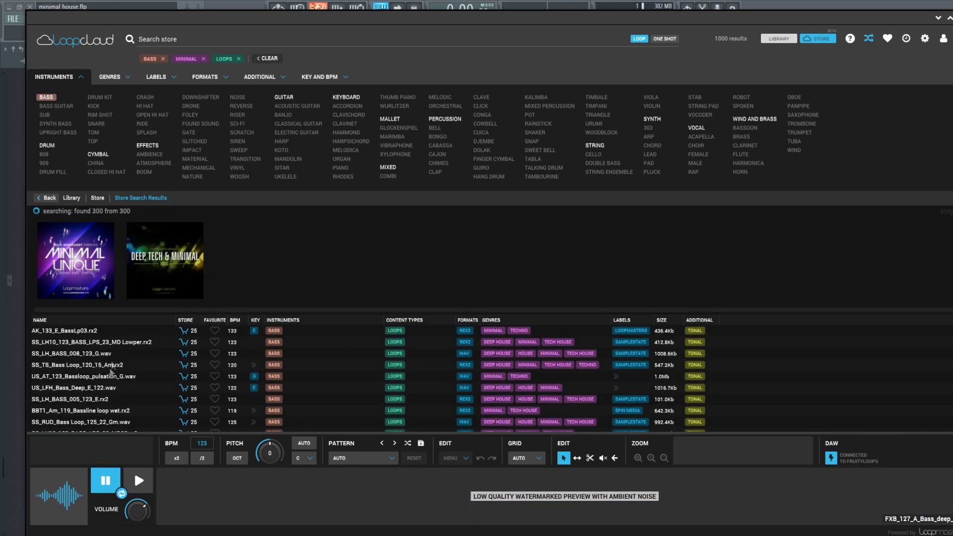
{"action": "left_click", "coordinate": [107, 353]}
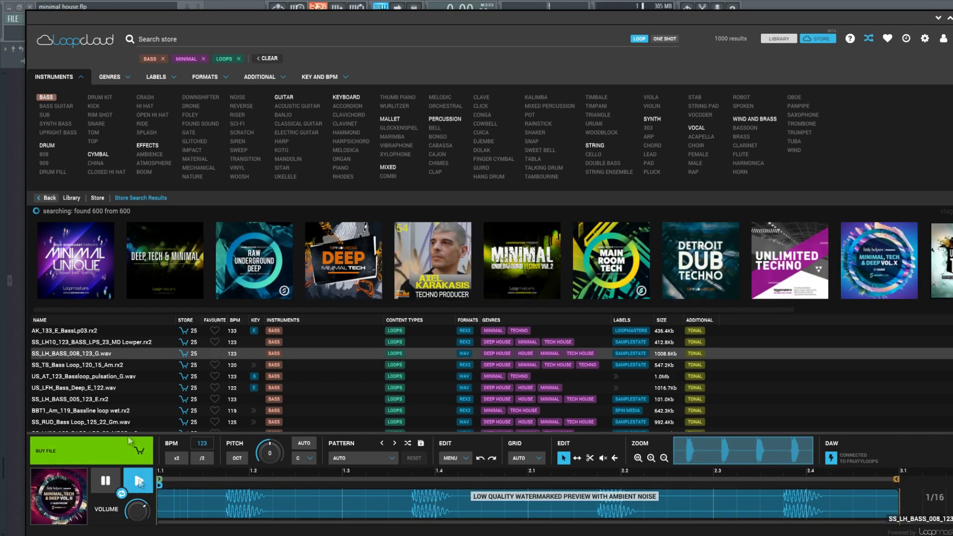
{"action": "left_click", "coordinate": [100, 365]}
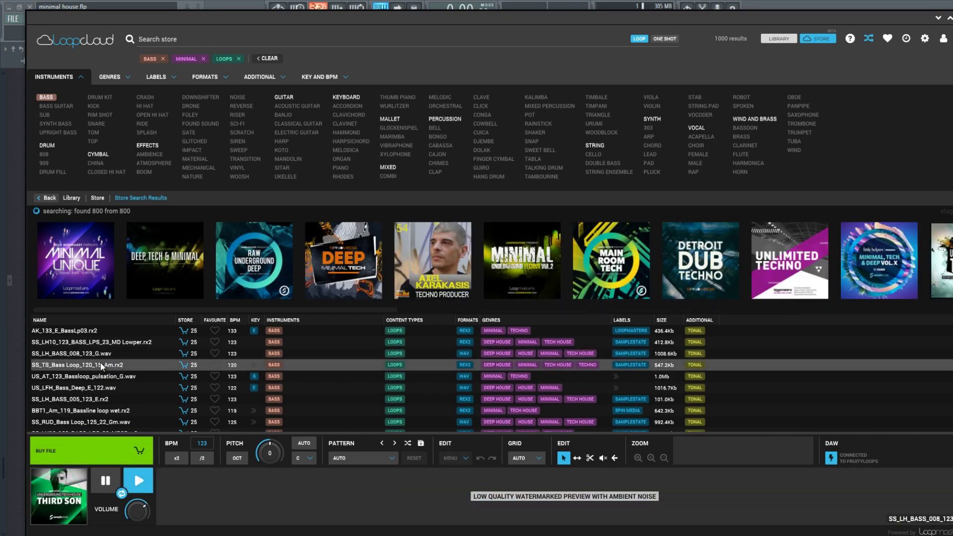
{"action": "left_click", "coordinate": [106, 373]}
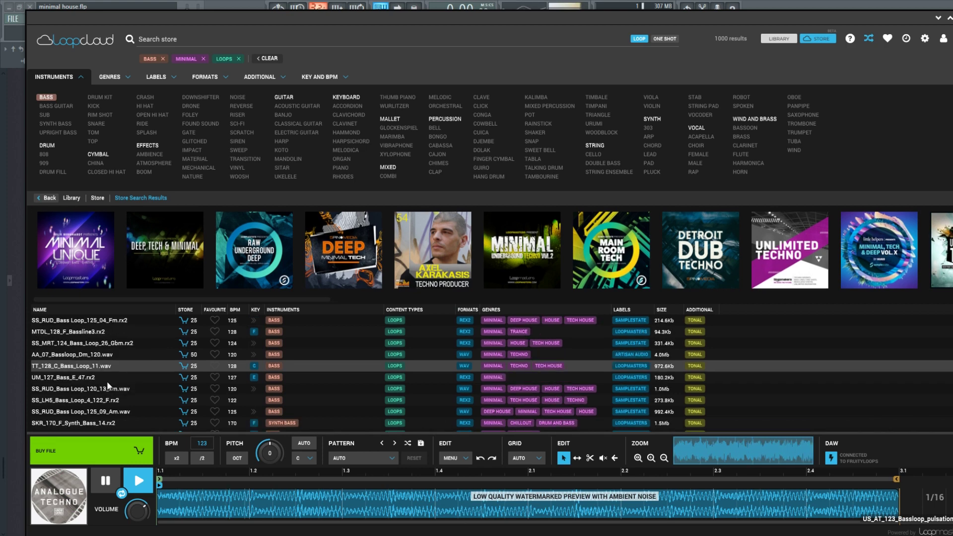
{"action": "left_click", "coordinate": [109, 355]}
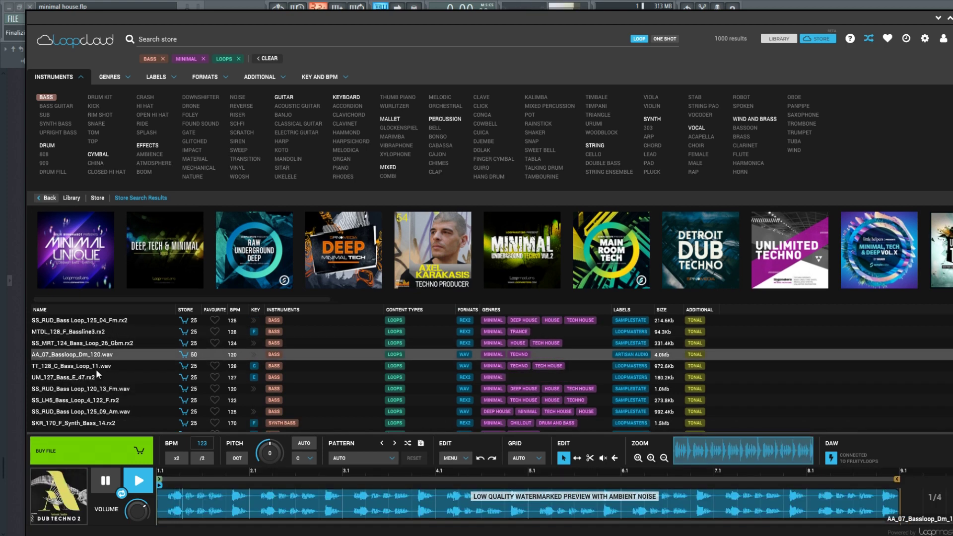
{"action": "left_click", "coordinate": [105, 480]}
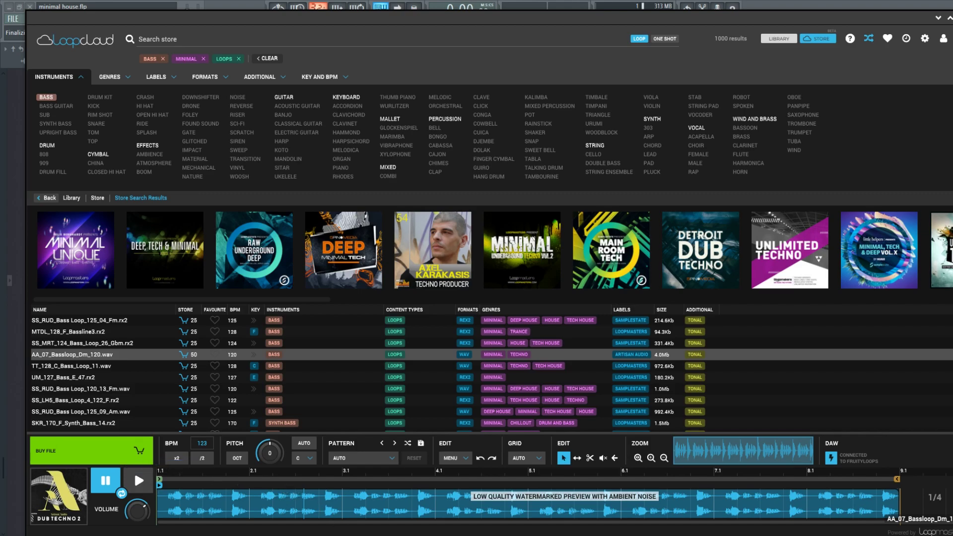
Step: Create a new empty Pattern 4 and place it at the start of Track 4 in the playlist
{"action": "key", "text": "Escape"}
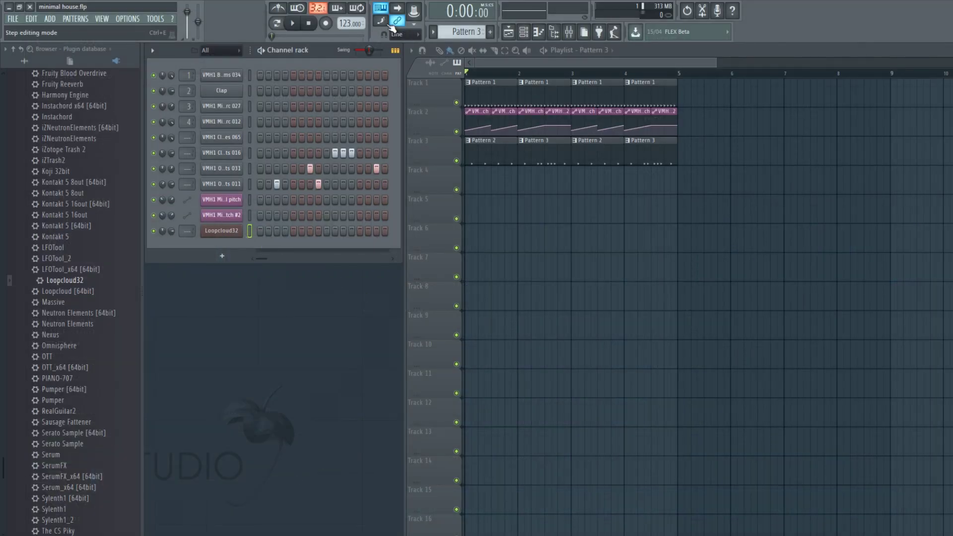
{"action": "left_click", "coordinate": [490, 32]}
{"action": "left_click", "coordinate": [483, 180]}
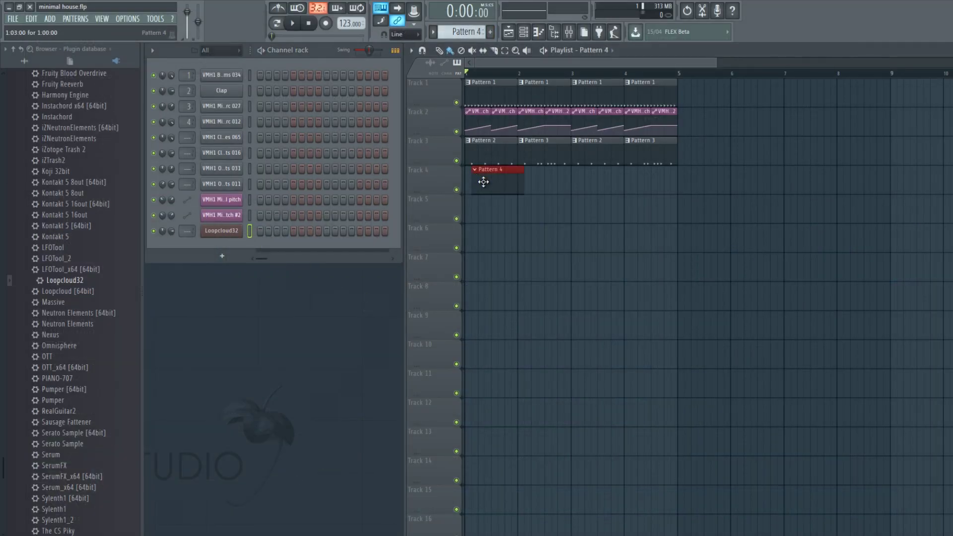
Step: Draw a D5 note starting at bar 1 in the Loopcloud32 channel's piano roll for Pattern 4 and start playback
{"action": "right_click", "coordinate": [244, 230]}
{"action": "left_click", "coordinate": [285, 231]}
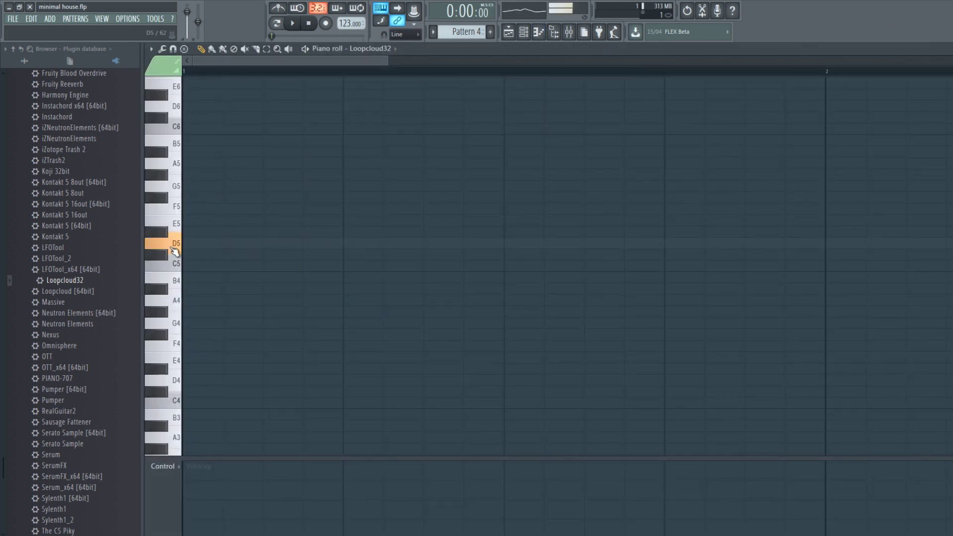
{"action": "left_click", "coordinate": [186, 244]}
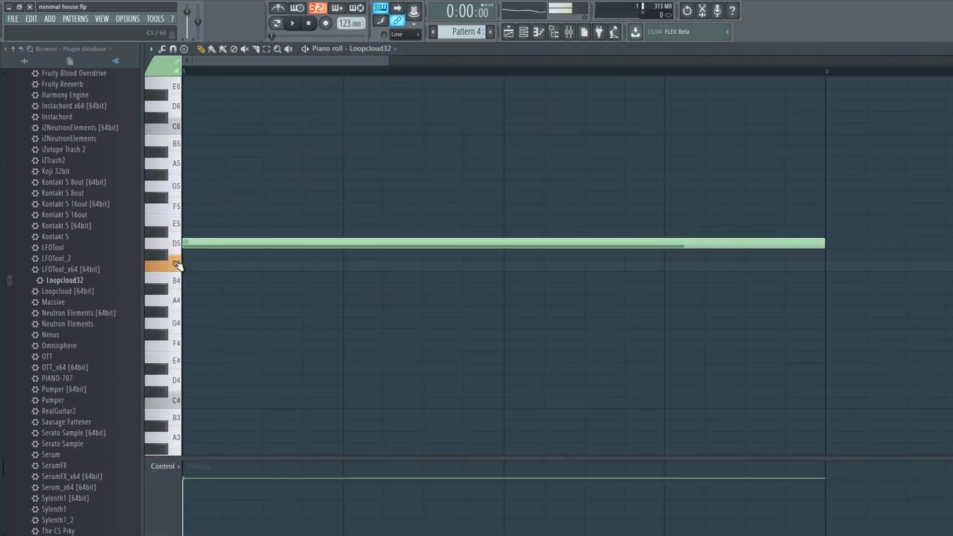
{"action": "left_click", "coordinate": [292, 24]}
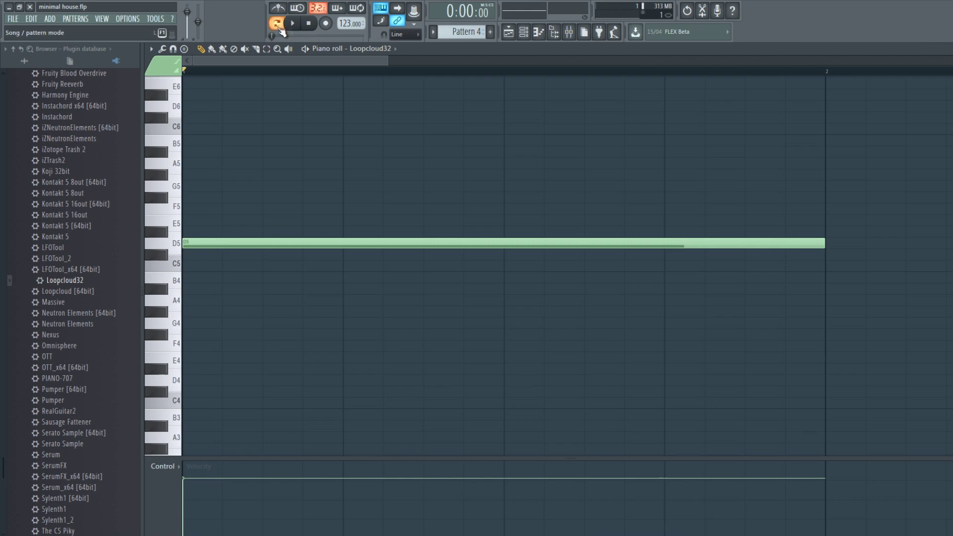
Step: Lengthen the D5 note to two bars and play the playlist arrangement together with the bass loop
{"action": "scroll", "coordinate": [303, 80], "scroll_direction": "down", "scroll_amount": 6}
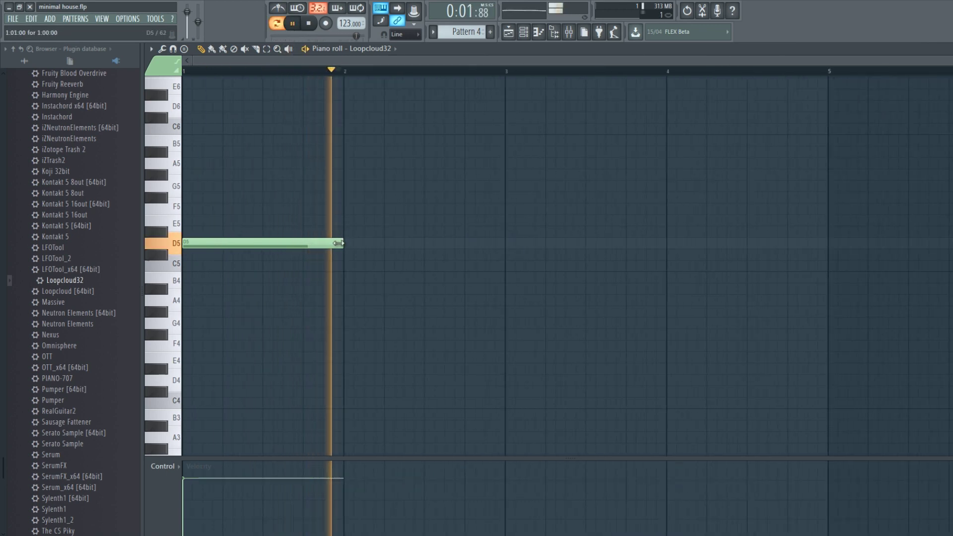
{"action": "key", "text": "space"}
{"action": "left_click_drag", "start_coordinate": [344, 244], "coordinate": [503, 243]}
{"action": "key", "text": "F7"}
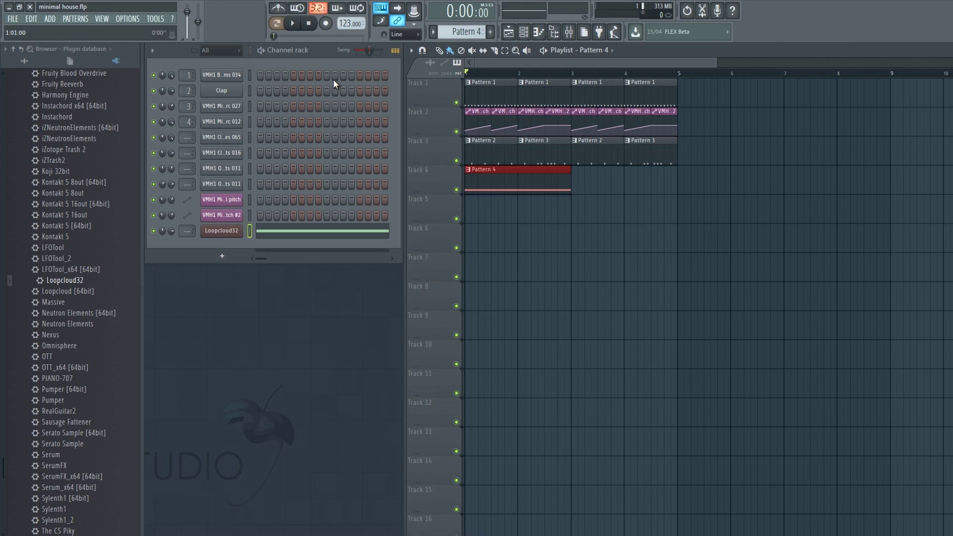
{"action": "key", "text": "space"}
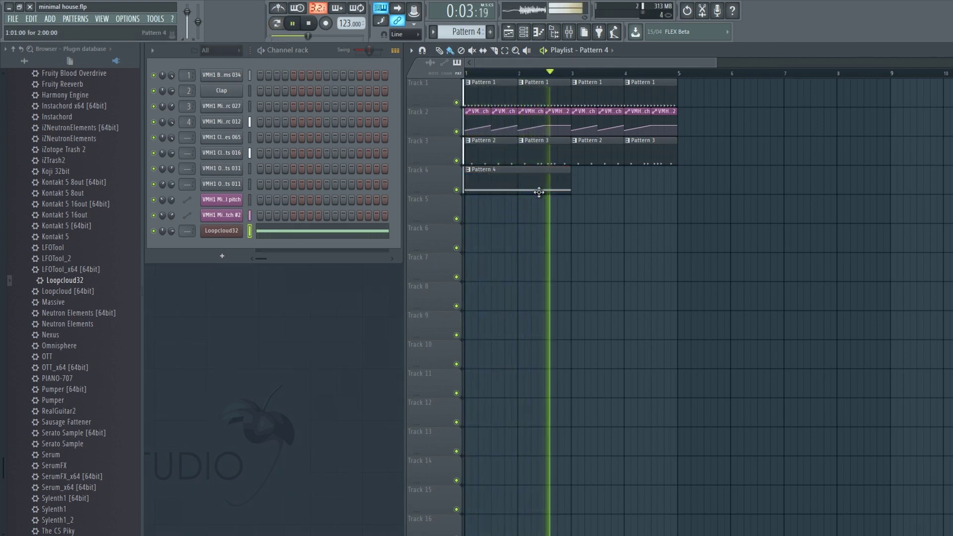
{"action": "key", "text": "space"}
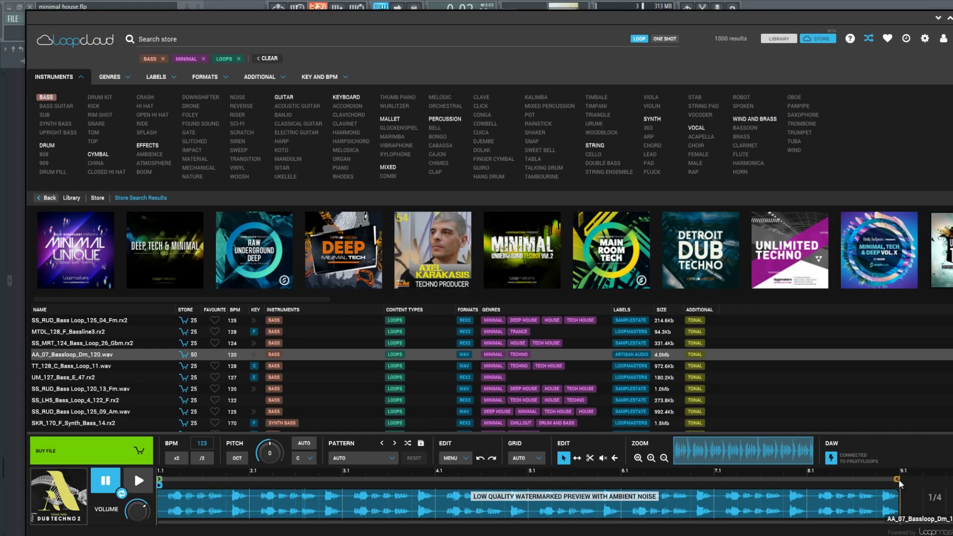
Step: Try shortening the bass loop's playback range and waveform to less than one bar, and reset the pattern edits
{"action": "left_click_drag", "start_coordinate": [900, 484], "coordinate": [253, 484]}
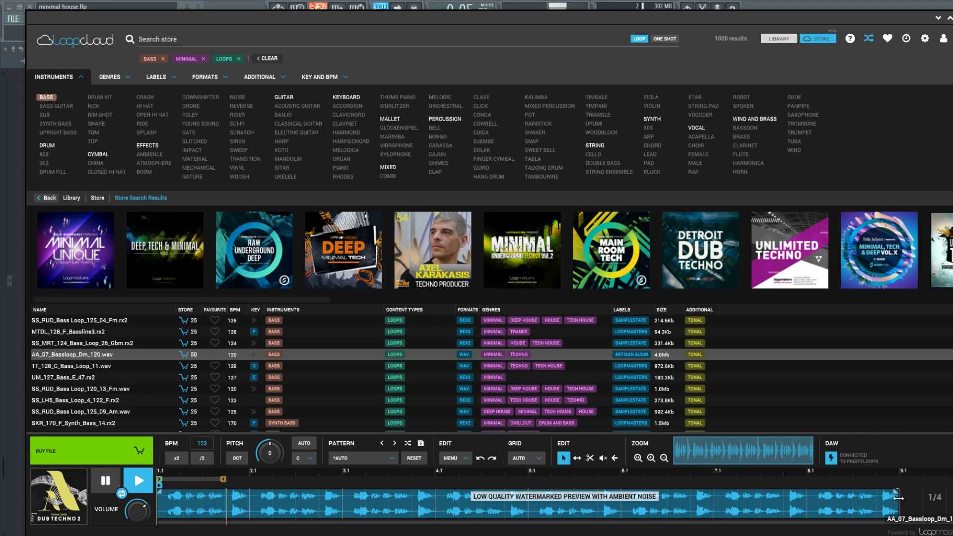
{"action": "left_click_drag", "start_coordinate": [900, 503], "coordinate": [210, 498]}
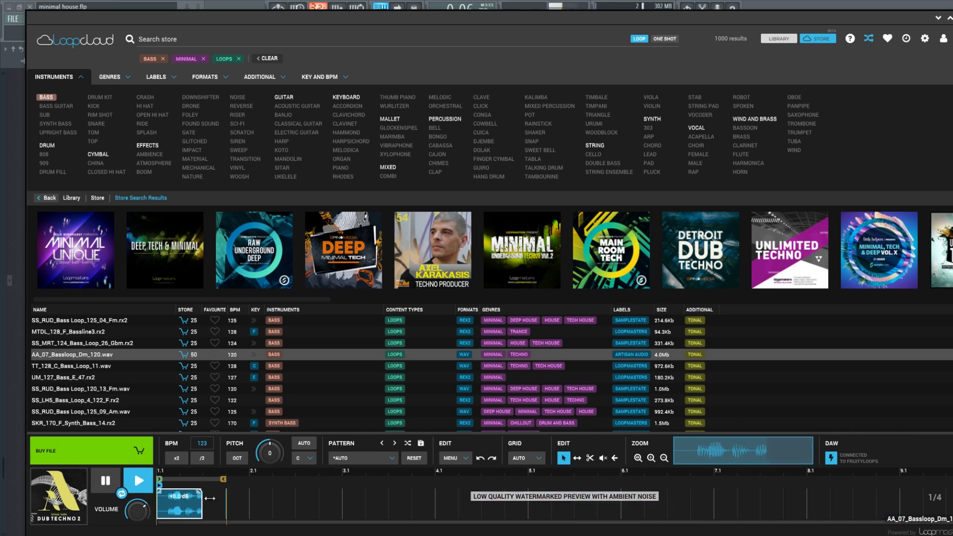
{"action": "left_click_drag", "start_coordinate": [210, 499], "coordinate": [225, 500]}
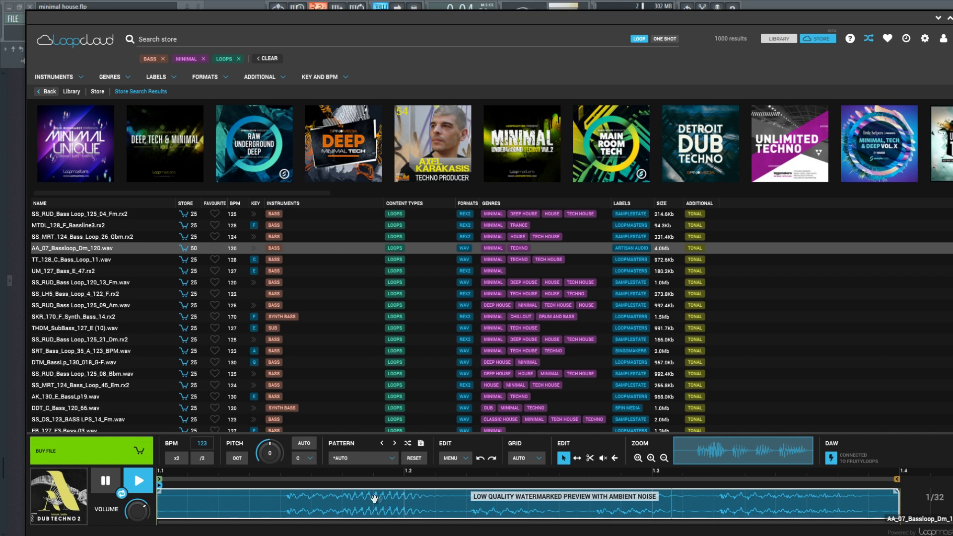
{"action": "key", "text": "space"}
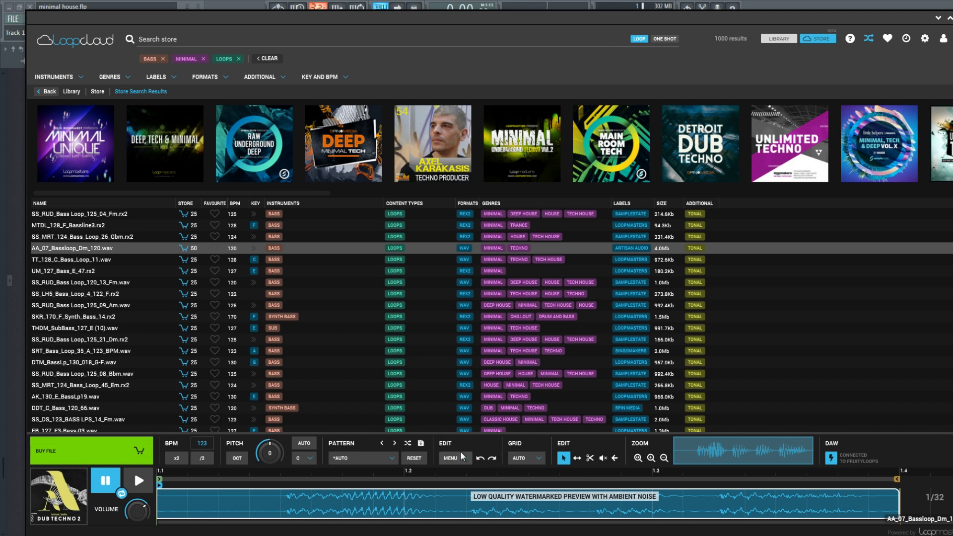
{"action": "left_click", "coordinate": [416, 458]}
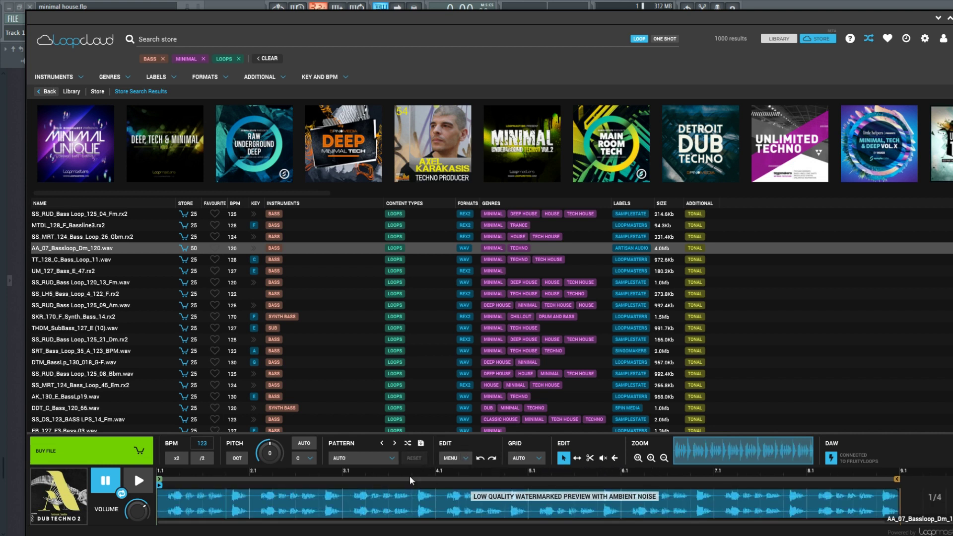
Step: Move the bass loop's start point and the waveform's starting edge to just before bar 4, and preview the result
{"action": "left_click_drag", "start_coordinate": [160, 487], "coordinate": [431, 481]}
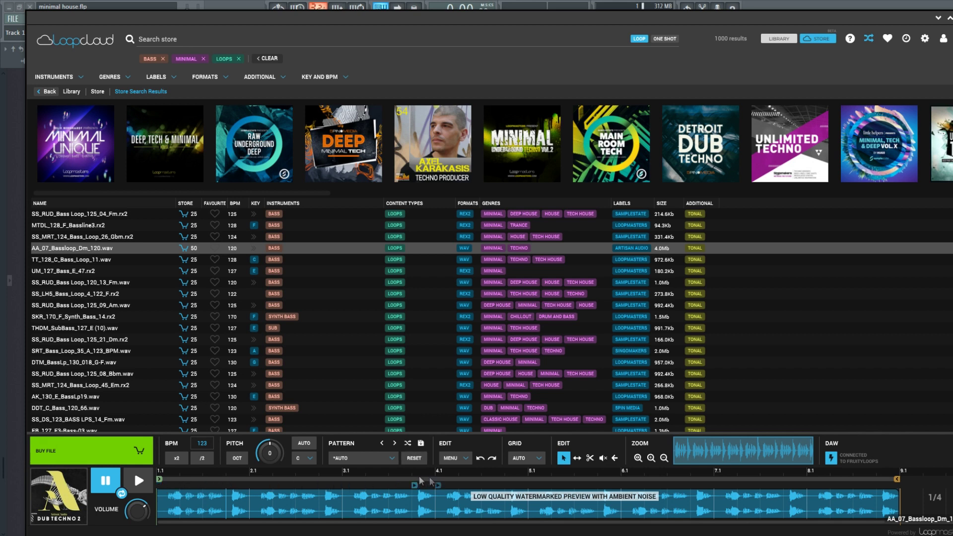
{"action": "left_click", "coordinate": [410, 478]}
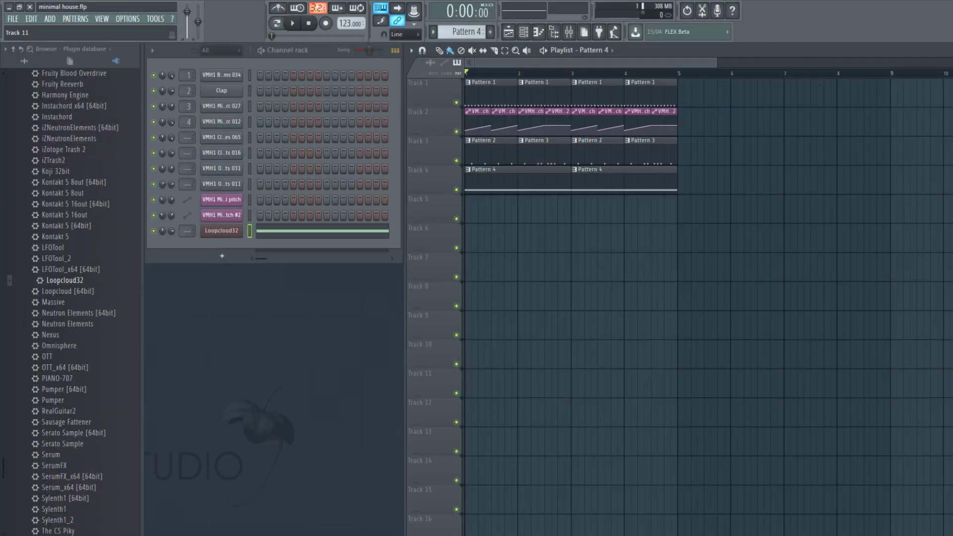
{"action": "key", "text": "space"}
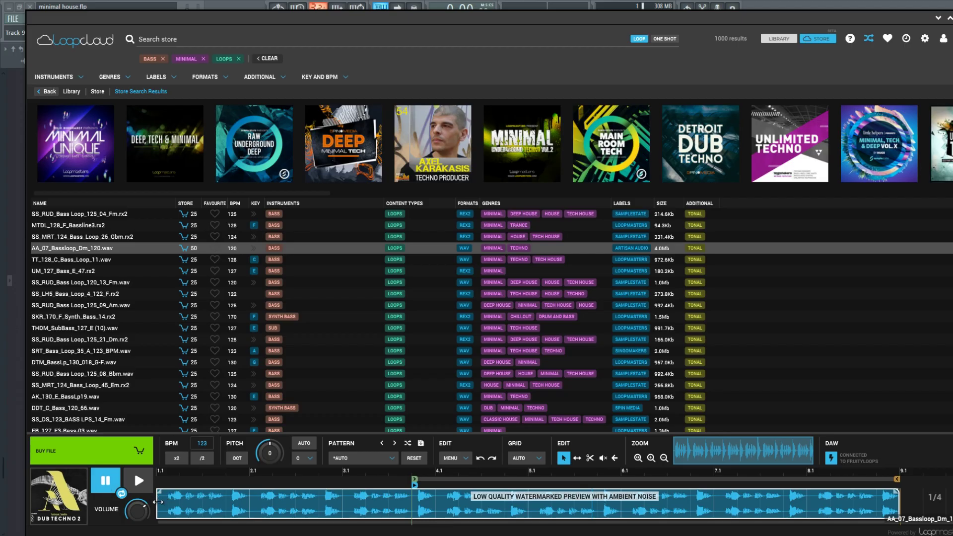
{"action": "left_click_drag", "start_coordinate": [158, 502], "coordinate": [411, 505]}
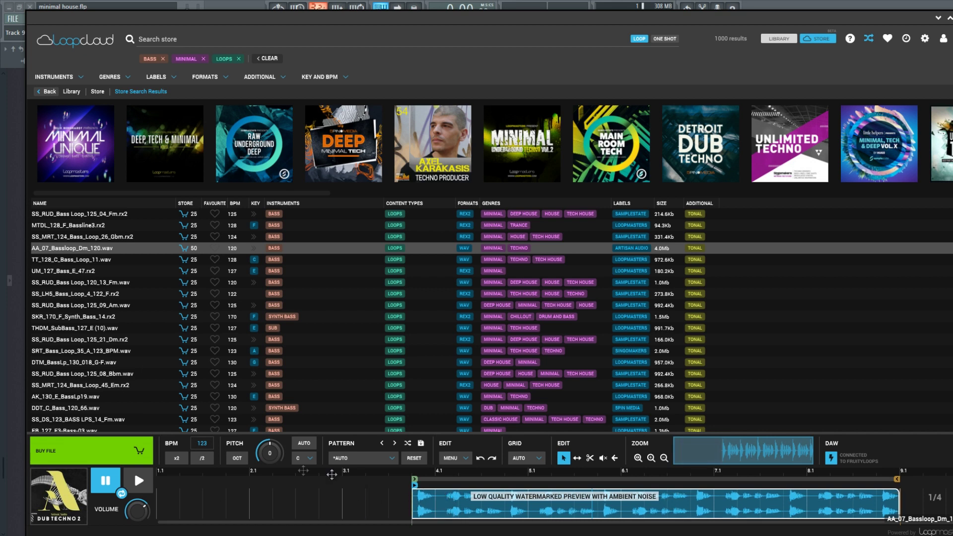
{"action": "left_click", "coordinate": [136, 480]}
{"action": "left_click", "coordinate": [106, 481]}
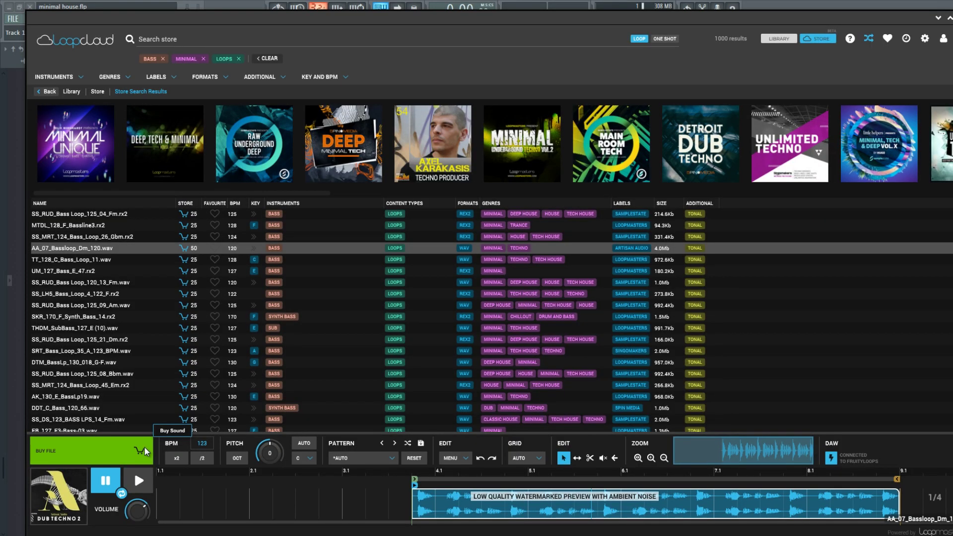
Step: Try the bass loop at half tempo against the playing arrangement and switch the halving back off
{"action": "left_click", "coordinate": [203, 457]}
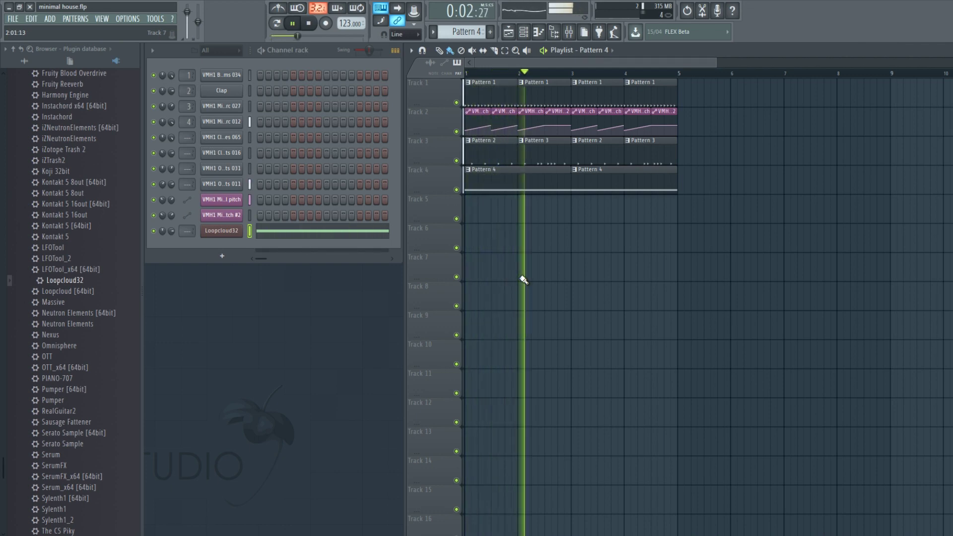
{"action": "key", "text": "space"}
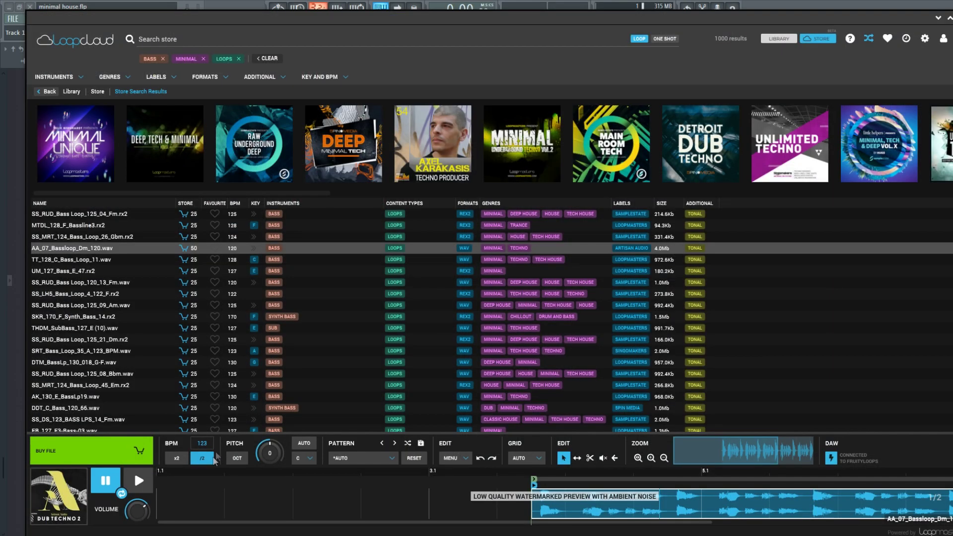
{"action": "left_click", "coordinate": [212, 457]}
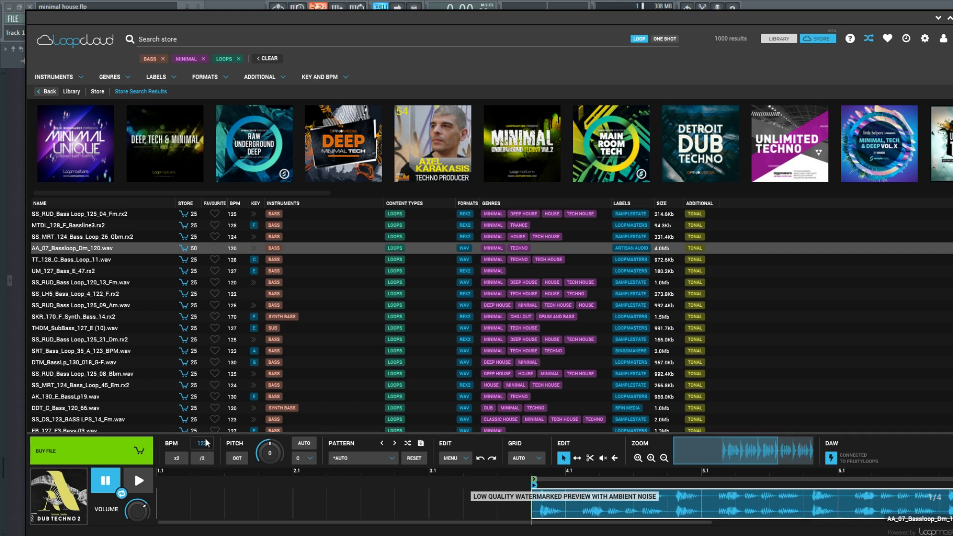
Step: Enable automatic transposing for the bass loop, try F as the target key and choose G# instead
{"action": "left_click", "coordinate": [304, 445]}
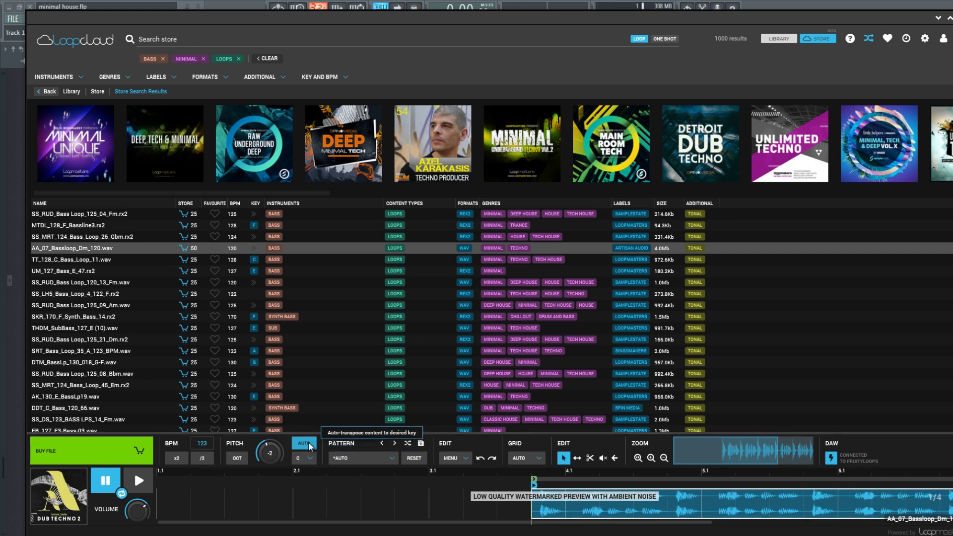
{"action": "left_click", "coordinate": [311, 458]}
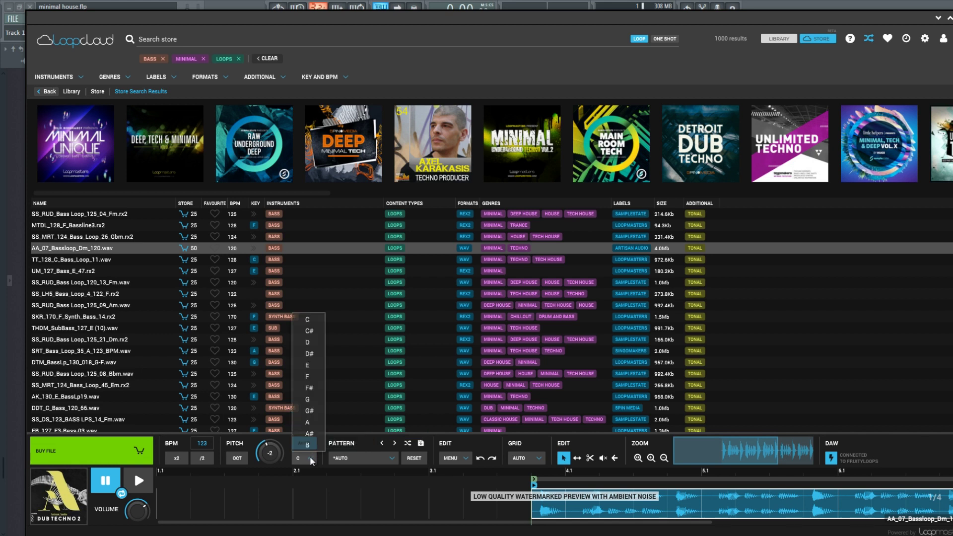
{"action": "left_click", "coordinate": [313, 377]}
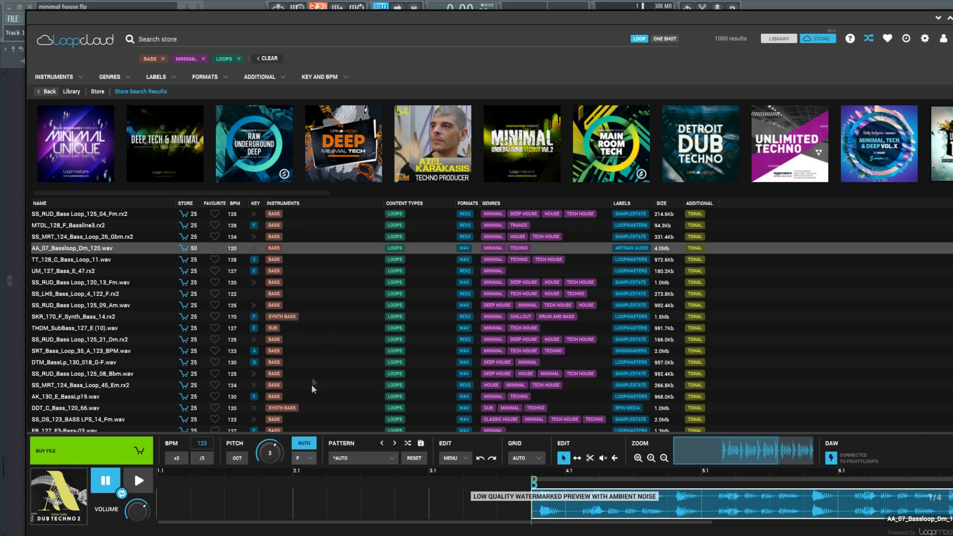
{"action": "left_click", "coordinate": [297, 460]}
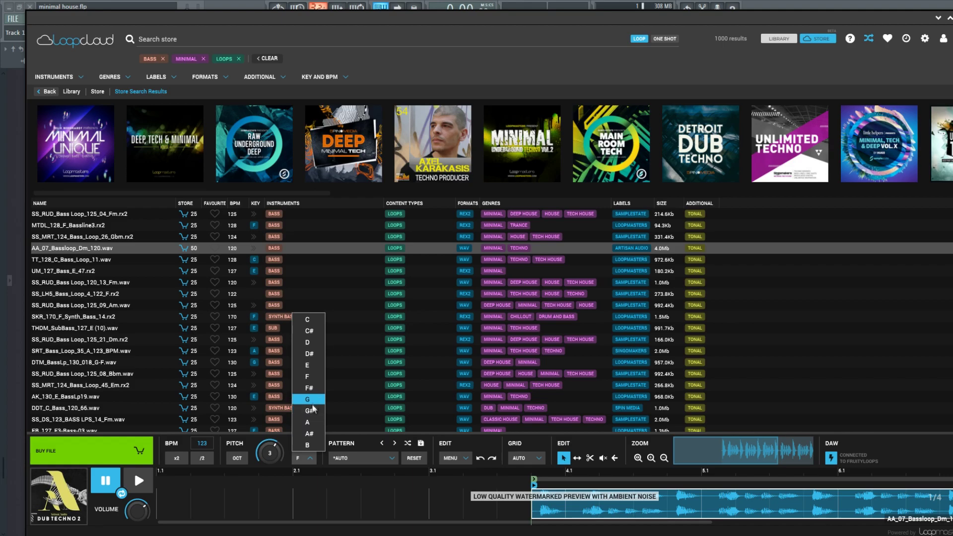
{"action": "left_click", "coordinate": [313, 409]}
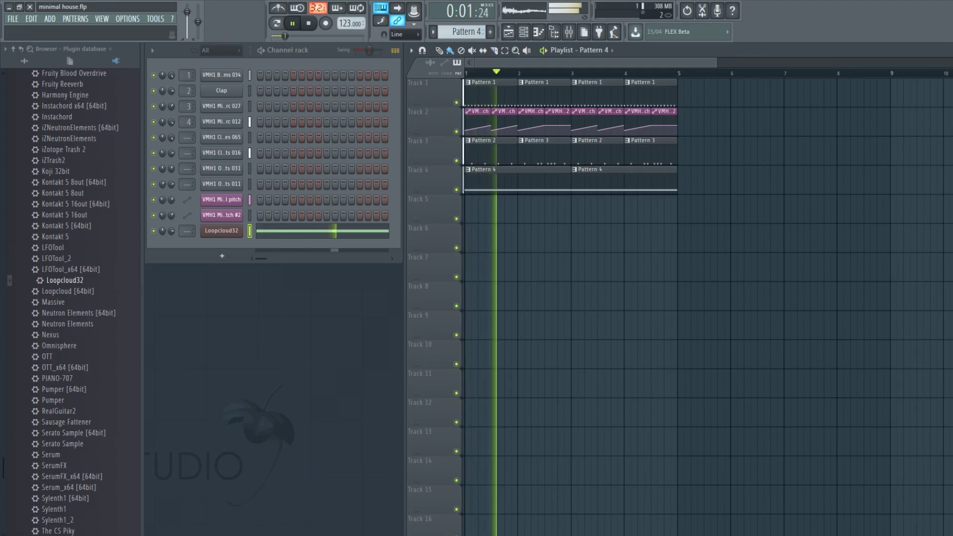
Step: Buy AA_07_Bassloop_Dm_120.wav and place its processed version on Track 5 of the playlist from bar 1
{"action": "mouse_move", "coordinate": [280, 535]}
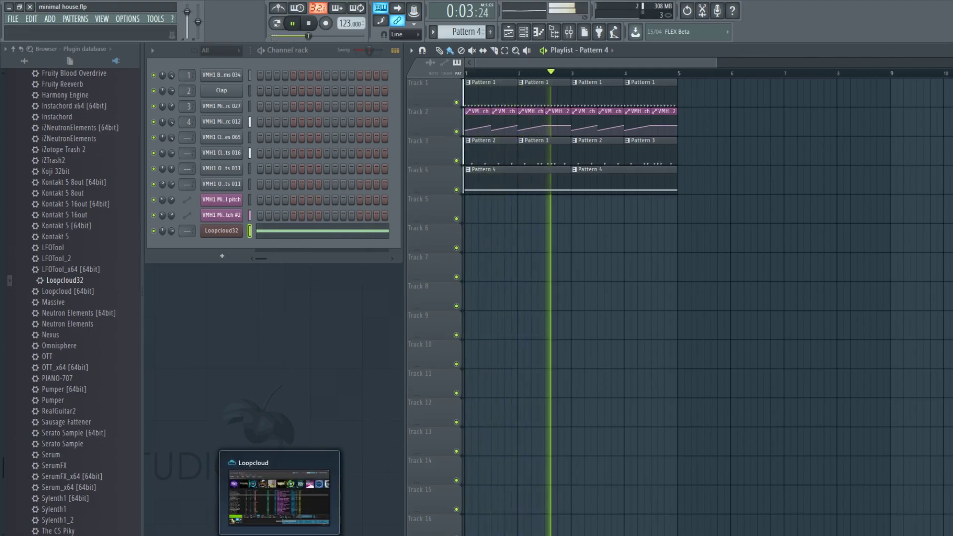
{"action": "left_click", "coordinate": [279, 497]}
{"action": "left_click", "coordinate": [121, 451]}
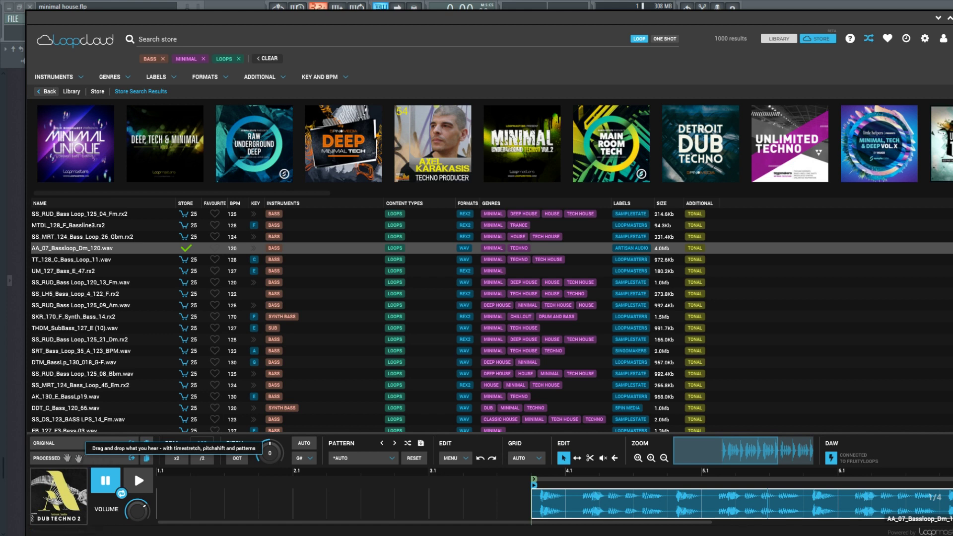
{"action": "left_click_drag", "start_coordinate": [66, 457], "coordinate": [491, 211]}
Step: Delete both Pattern 4 clips from Track 4 and play the arrangement with the imported bass loop
{"action": "right_click", "coordinate": [602, 178]}
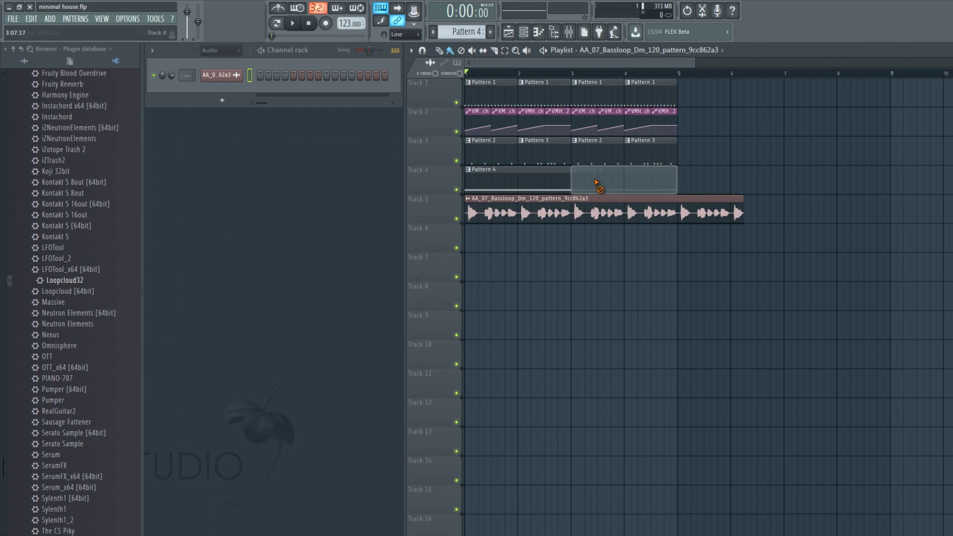
{"action": "right_click", "coordinate": [487, 179]}
{"action": "key", "text": "space"}
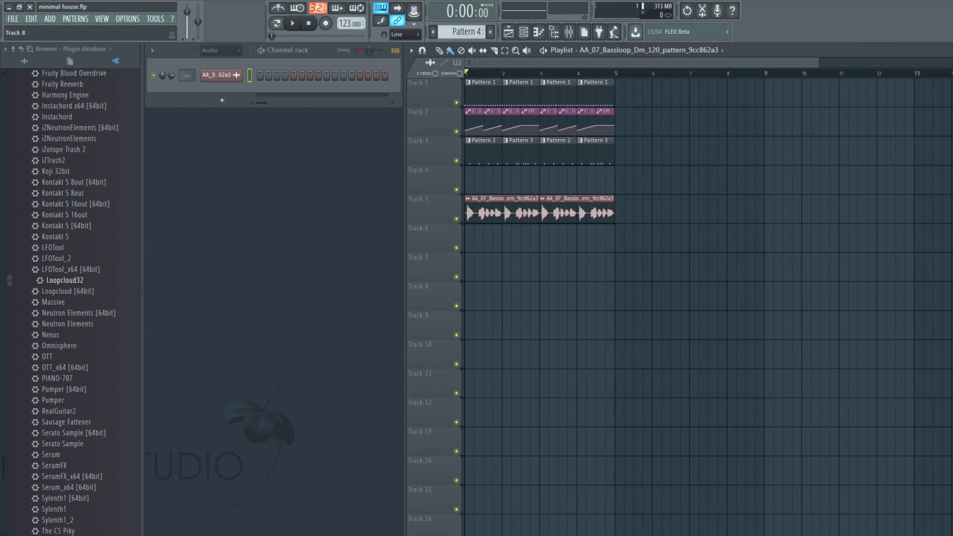
Step: Show all channels in the channel rack and reopen the Loopcloud sample browser from its channel
{"action": "left_click", "coordinate": [218, 50]}
{"action": "left_click", "coordinate": [207, 59]}
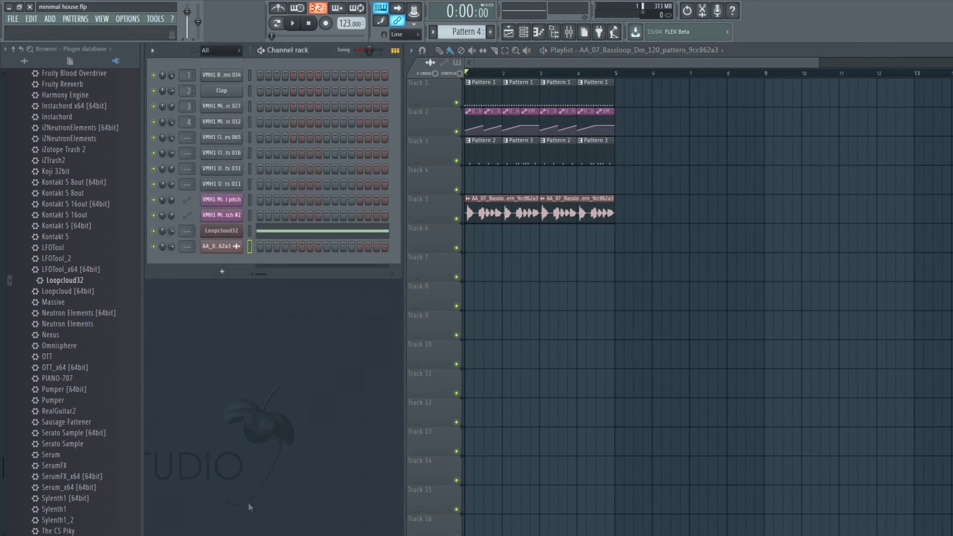
{"action": "left_click", "coordinate": [250, 232]}
{"action": "left_click", "coordinate": [221, 230]}
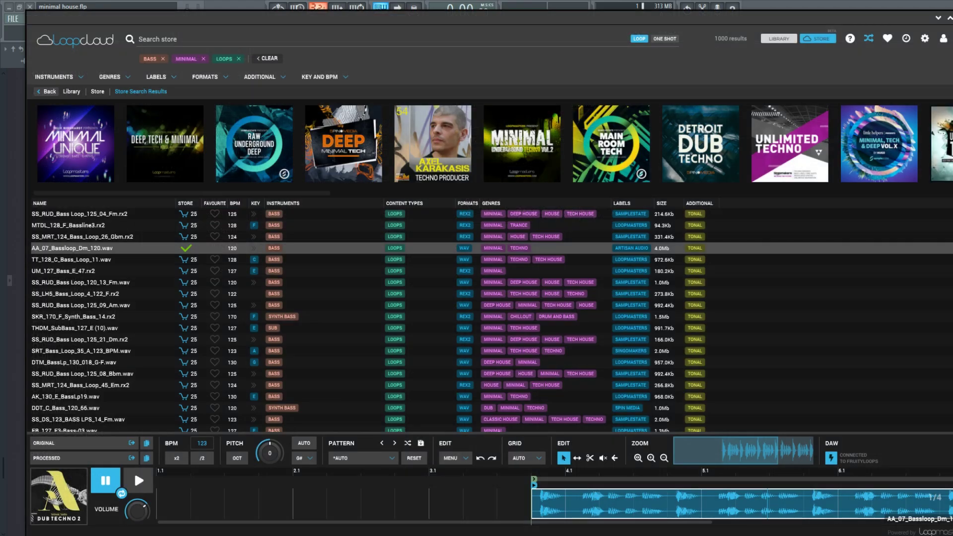
Step: Audition the store bass loops TT_128_C_Bass_Loop_11.wav and SS_RUD_Bass Loop_120_13_Fm.wav
{"action": "left_click", "coordinate": [108, 260]}
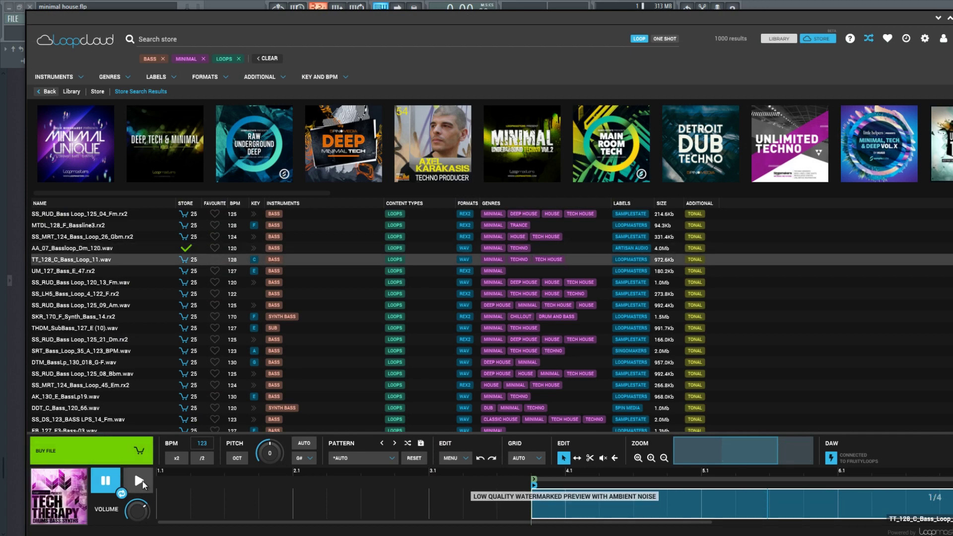
{"action": "left_click", "coordinate": [139, 480]}
{"action": "left_click", "coordinate": [122, 282]}
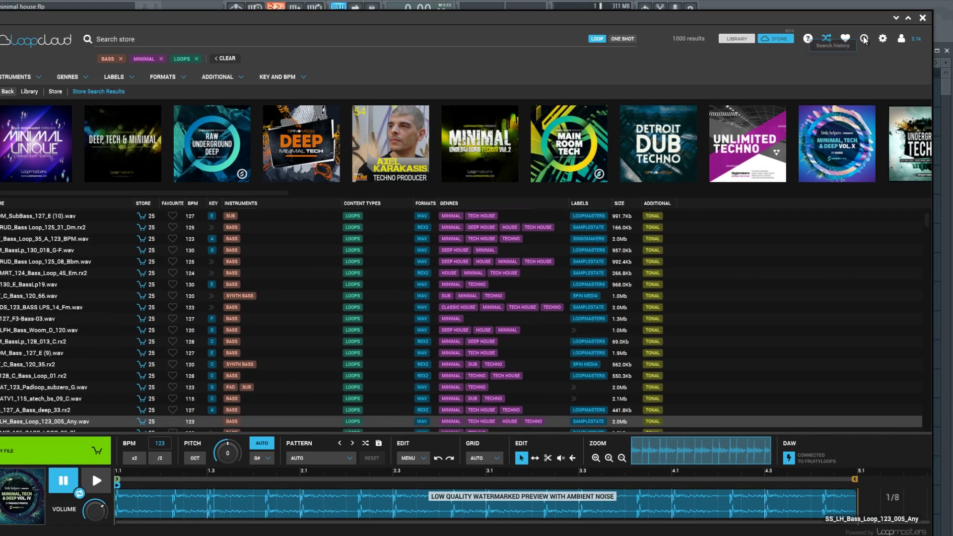
Step: Audition US_TMDT_Synth_124_Grimbo_Fm.wav, US_TMDT_Bass_124_Hollow_Fm.wav and SM_US_Bass_126_molly_G#m.wav from the Loopcloud search history
{"action": "left_click", "coordinate": [864, 39]}
{"action": "left_click", "coordinate": [839, 320]}
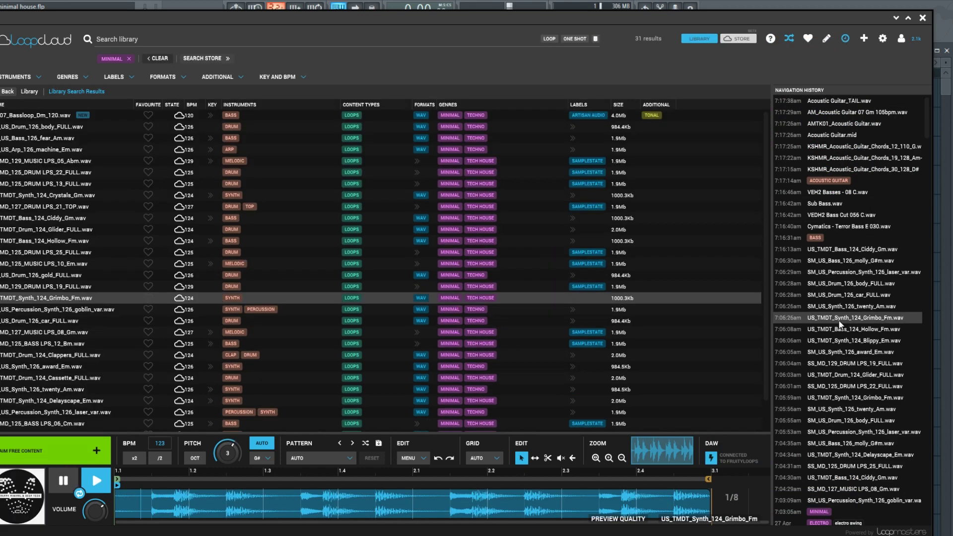
{"action": "left_click", "coordinate": [841, 330]}
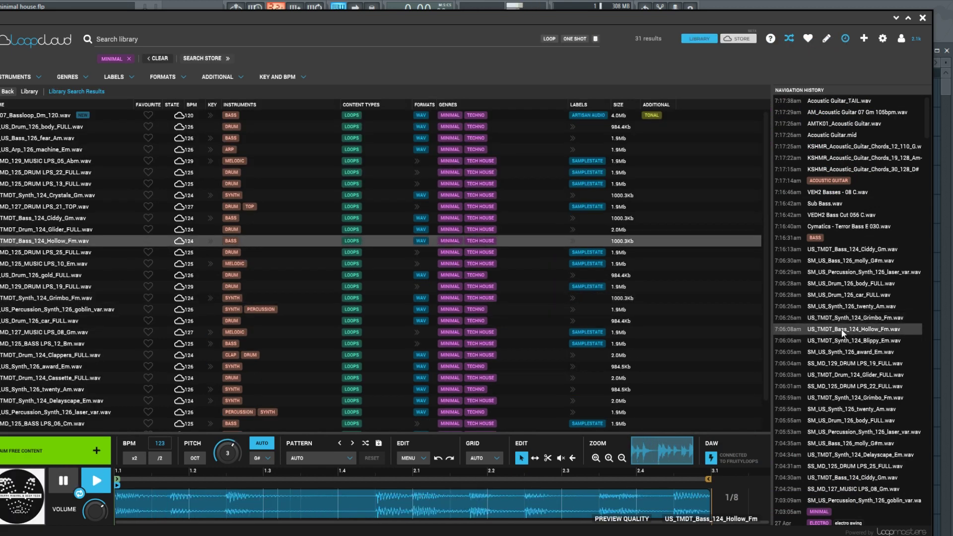
{"action": "left_click", "coordinate": [852, 262]}
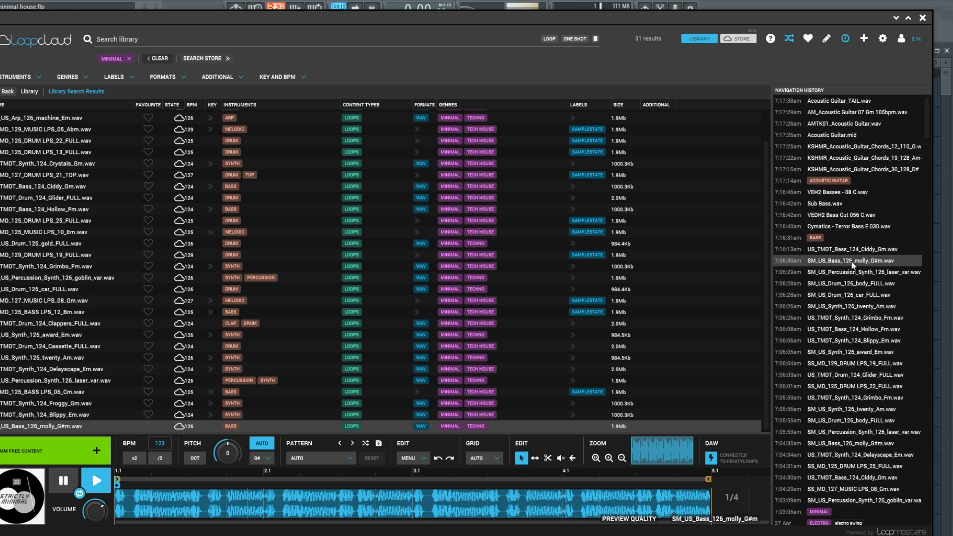
{"action": "left_click", "coordinate": [65, 481]}
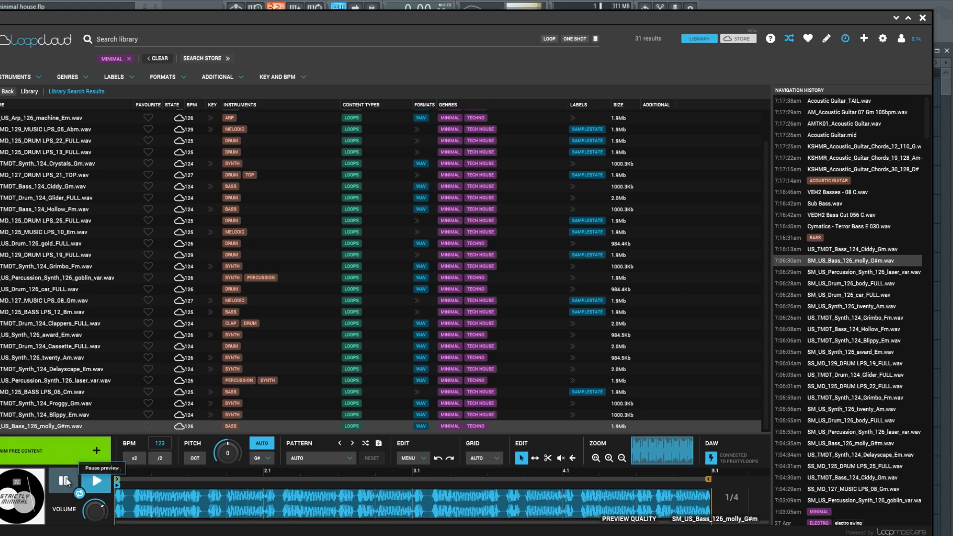
{"action": "left_click", "coordinate": [846, 40]}
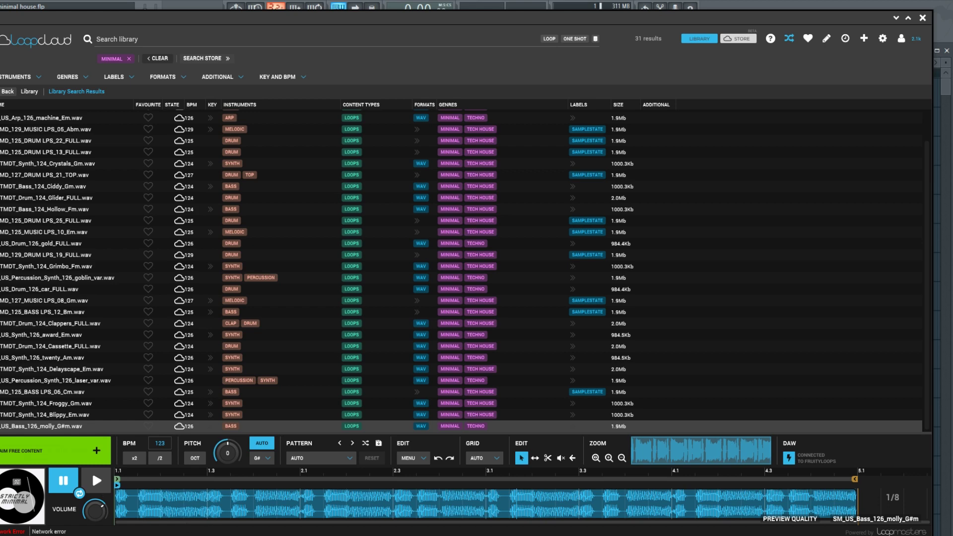
Step: Claim and download SM_US_Bass_126_molly_G#m.wav from Strictly Minimal and place its processed version on Track 6 from bar 1
{"action": "mouse_move", "coordinate": [205, 535]}
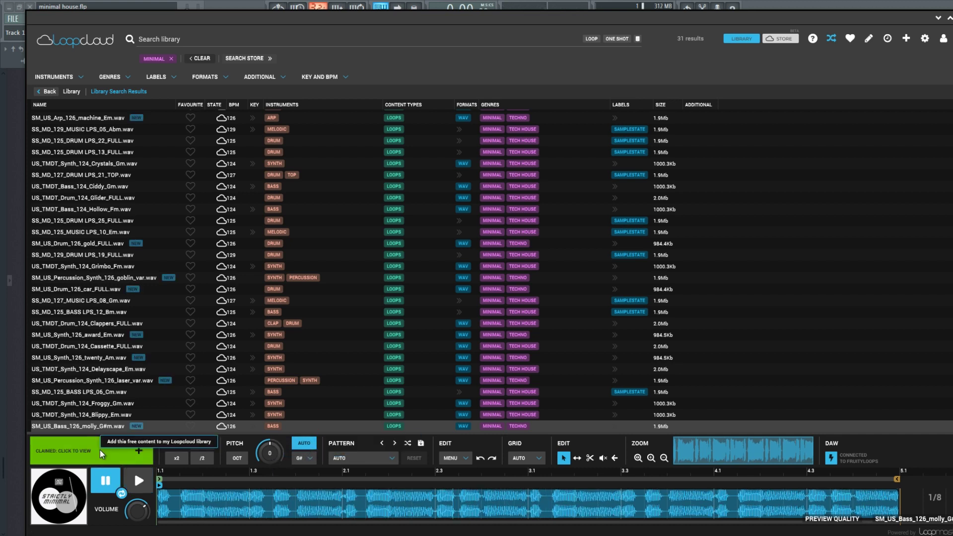
{"action": "left_click", "coordinate": [101, 452]}
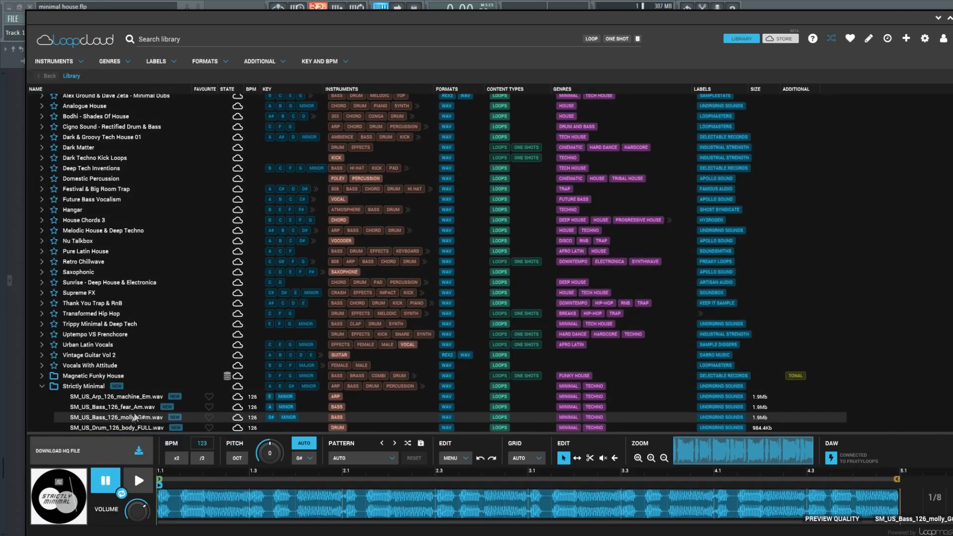
{"action": "scroll", "coordinate": [132, 379], "scroll_direction": "down", "scroll_amount": 1}
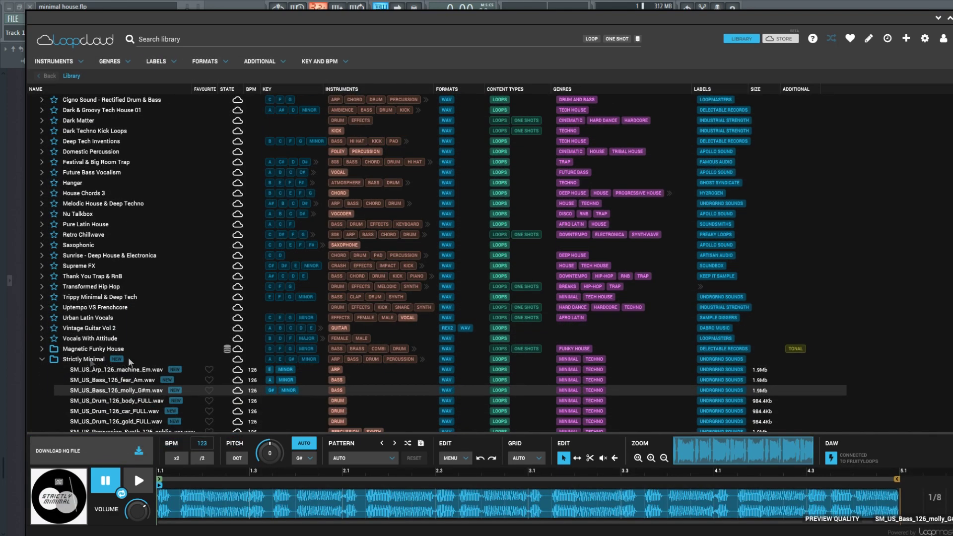
{"action": "scroll", "coordinate": [131, 367], "scroll_direction": "down", "scroll_amount": 4}
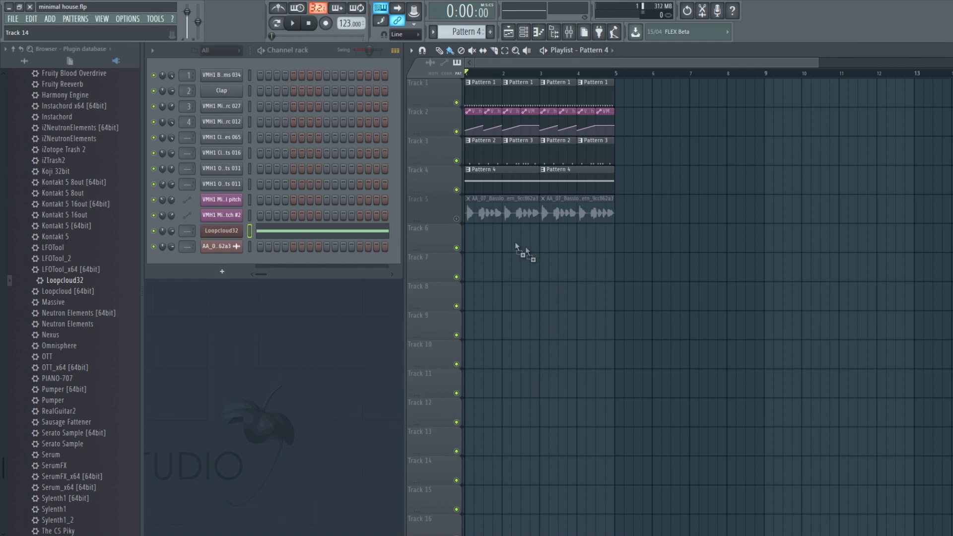
{"action": "left_click_drag", "start_coordinate": [526, 248], "coordinate": [481, 240]}
Step: Delete the Pattern 4 clips from Track 4 and the old bass loop clips from Track 5, and start playback
{"action": "right_click", "coordinate": [573, 186]}
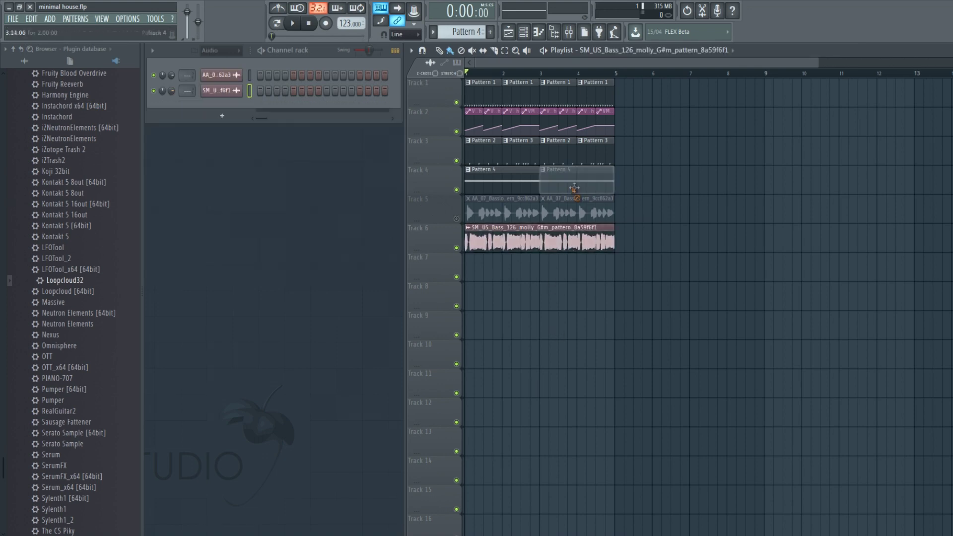
{"action": "right_click", "coordinate": [517, 184]}
{"action": "right_click", "coordinate": [517, 213]}
{"action": "right_click", "coordinate": [576, 211]}
{"action": "key", "text": "space"}
Step: Assign the new bass loop to mixer track 5 and sidechain the bass drum's mixer track 1 to it
{"action": "double_click", "coordinate": [495, 247]}
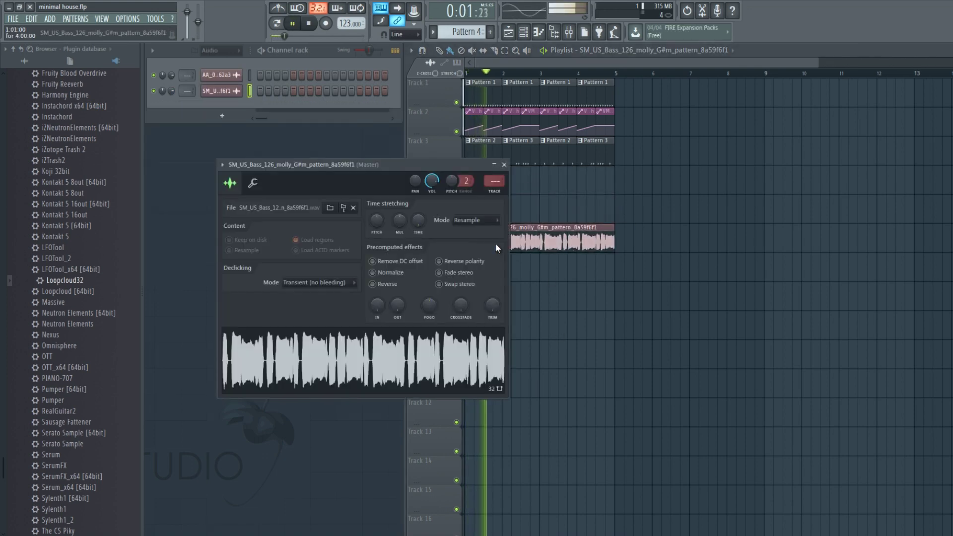
{"action": "left_click", "coordinate": [500, 163]}
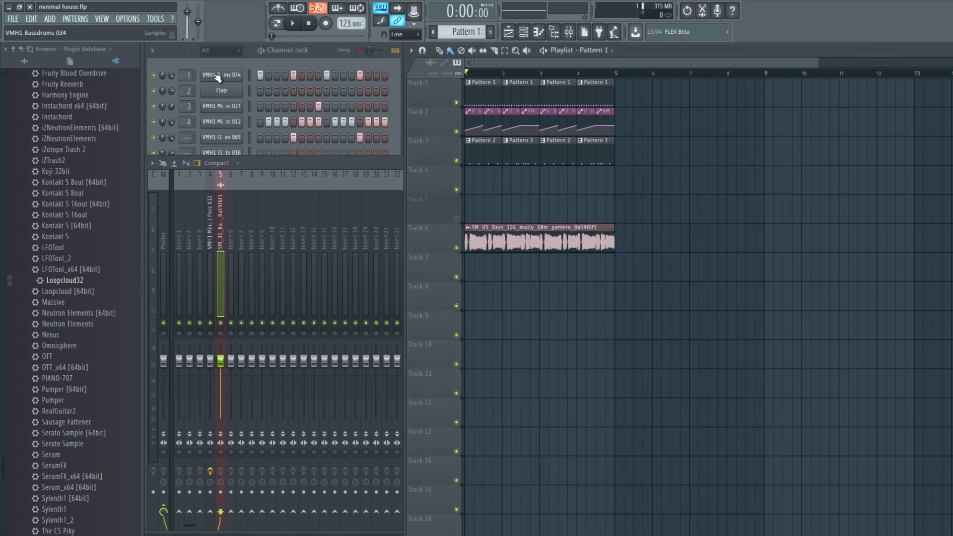
{"action": "left_click", "coordinate": [217, 77]}
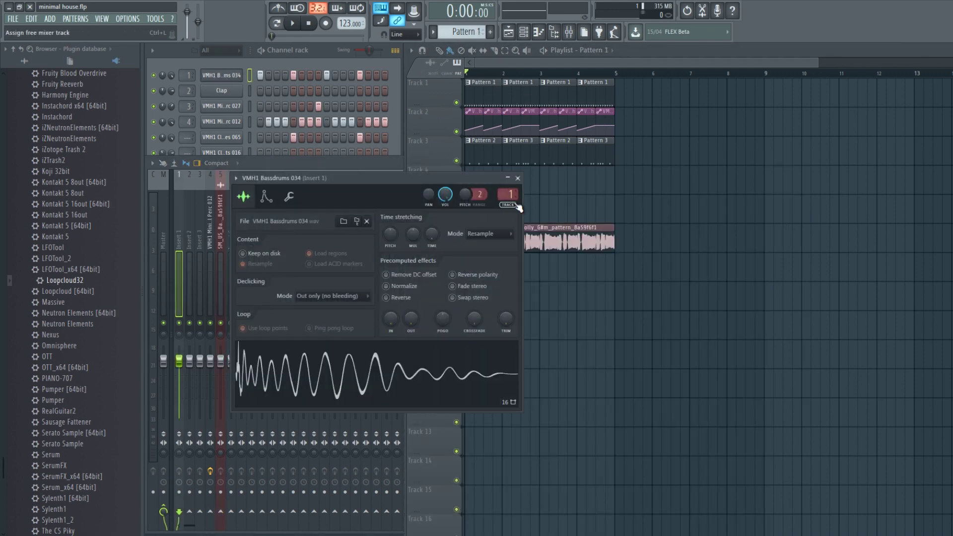
{"action": "left_click", "coordinate": [517, 178]}
{"action": "right_click", "coordinate": [221, 513]}
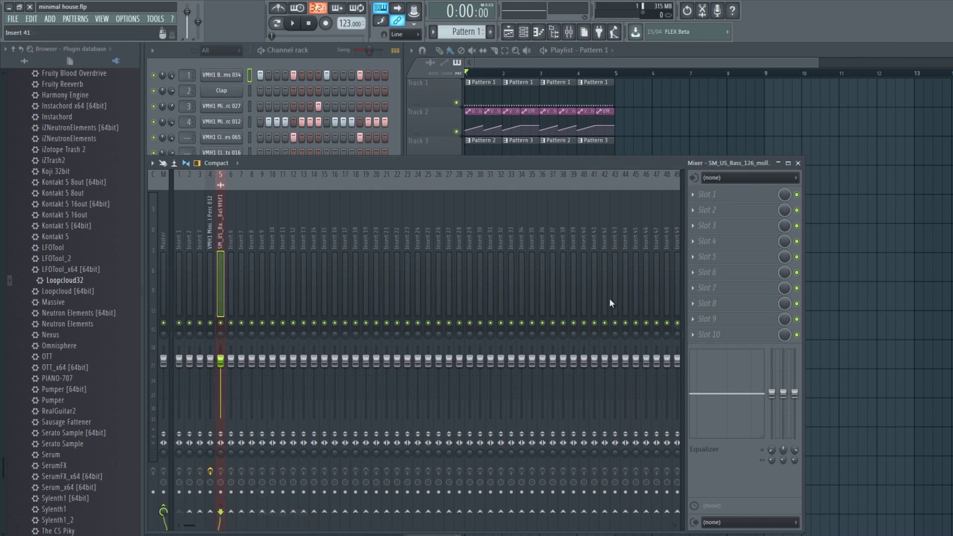
Step: Add Fruity Limiter to slot 10 of the bass track, lower its compressor threshold and raise the ratio with sidechain input 1
{"action": "left_click", "coordinate": [703, 336]}
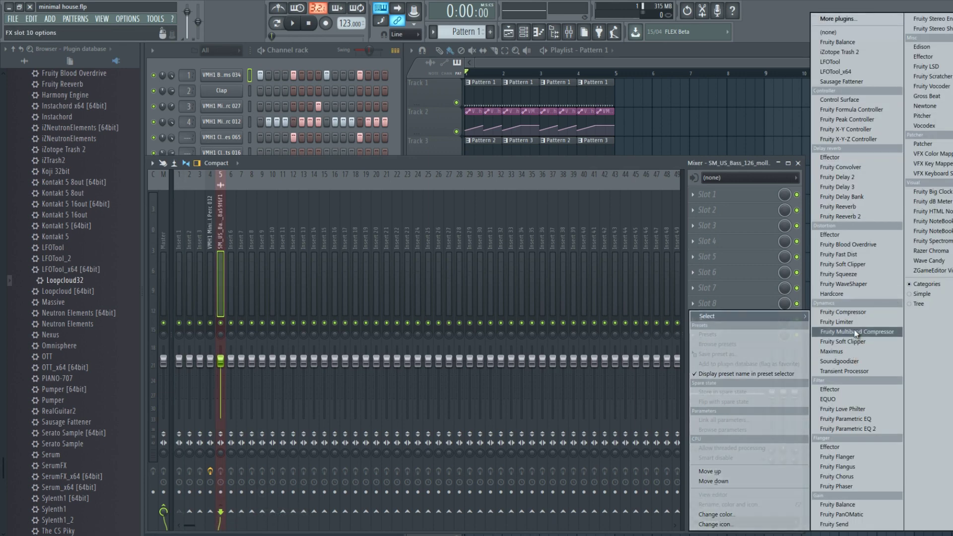
{"action": "left_click", "coordinate": [838, 322]}
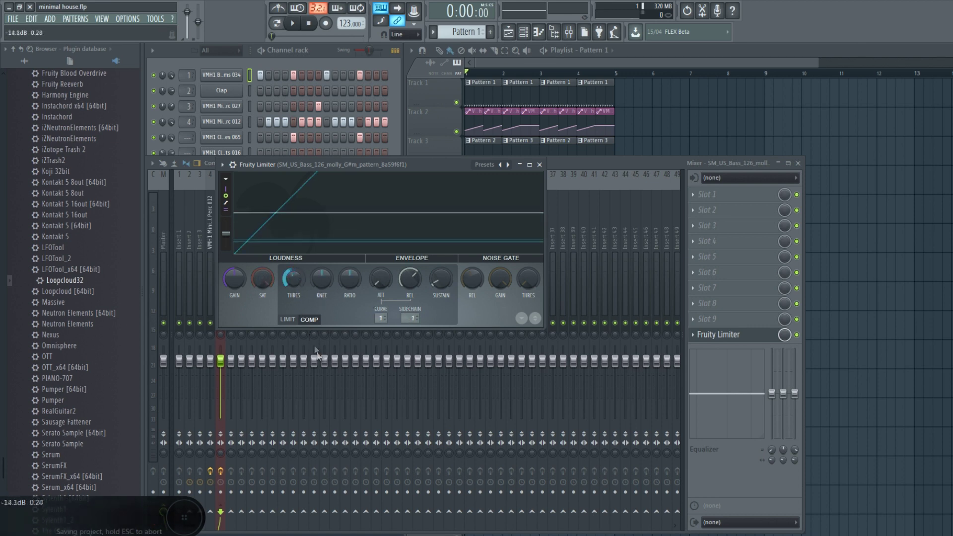
{"action": "left_click_drag", "start_coordinate": [315, 347], "coordinate": [330, 382]}
{"action": "left_click_drag", "start_coordinate": [355, 276], "coordinate": [357, 237]}
{"action": "key", "text": "space"}
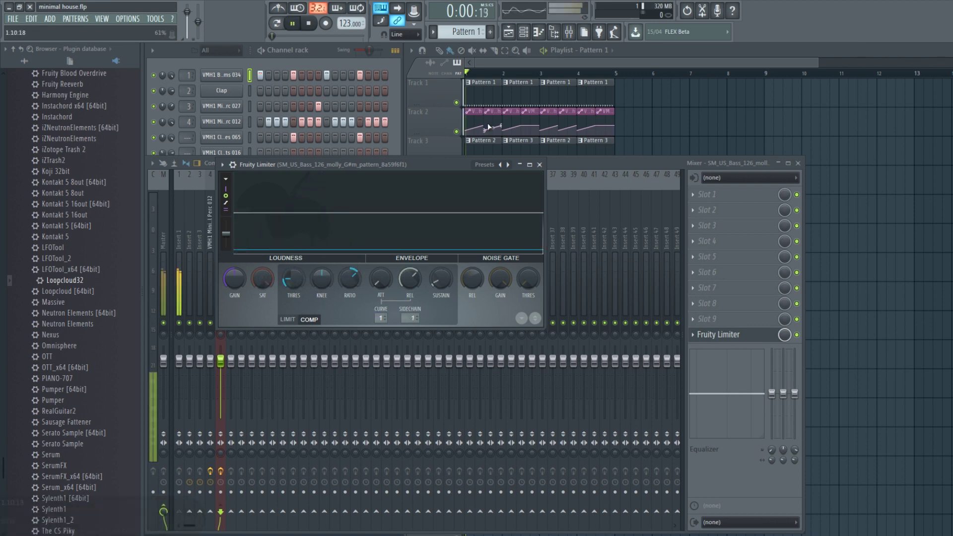
{"action": "left_click", "coordinate": [540, 165]}
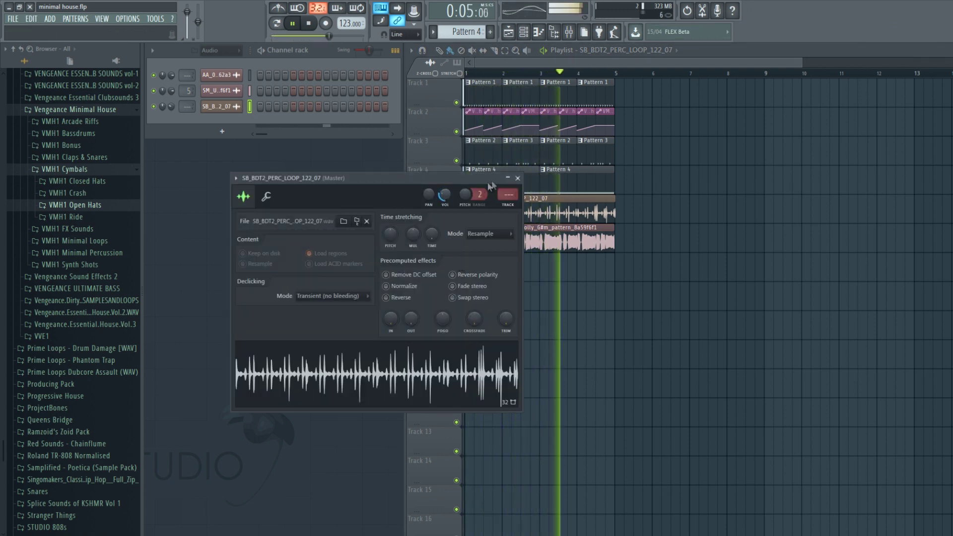
Step: Place the processed version of AM Impacts & Downsweeps 05.wav on Track 7 from bar 1 and start playback
{"action": "left_click", "coordinate": [518, 177]}
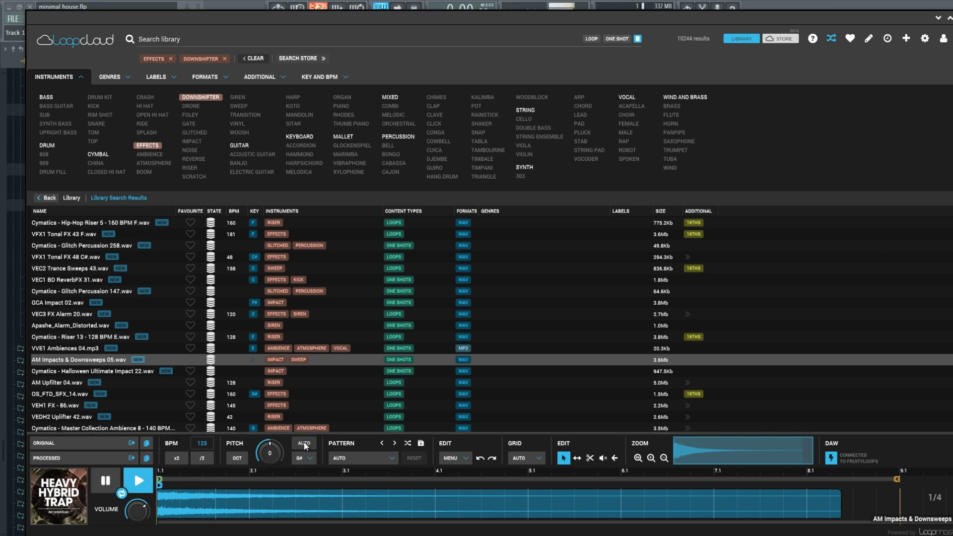
{"action": "left_click", "coordinate": [106, 481]}
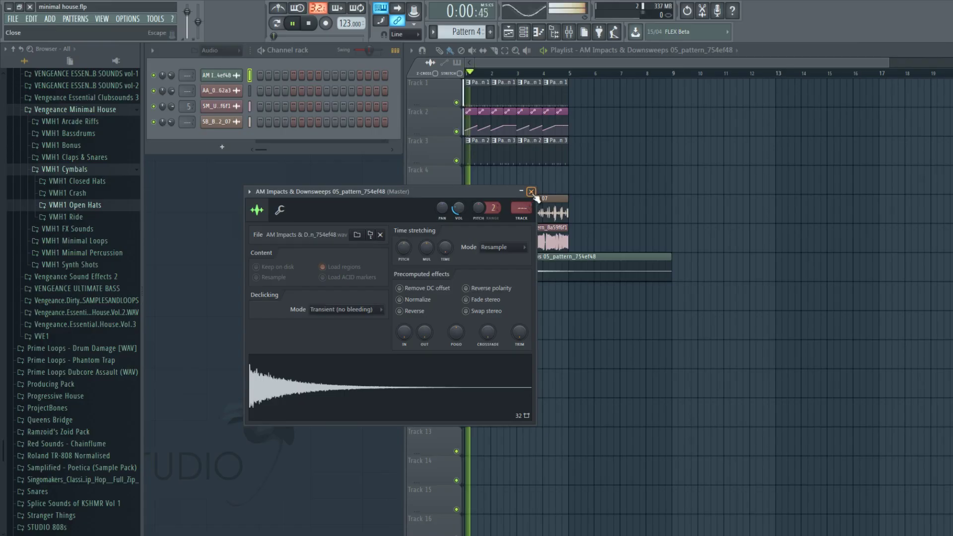
{"action": "key", "text": "space"}
Step: Duplicate all clips on Tracks 1 to 6 from bars 1–4 into bars 5–8 and clear the selection
{"action": "left_click_drag", "start_coordinate": [589, 87], "coordinate": [423, 228]}
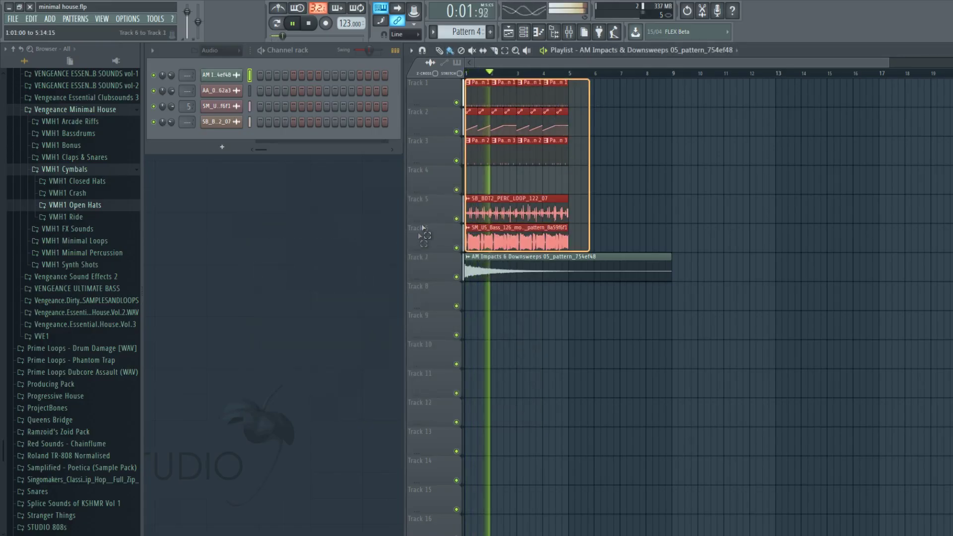
{"action": "key", "text": "ctrl+b"}
{"action": "key", "text": "ctrl+d"}
Step: Create a rising channel volume automation clip for SB_BDT2_PERC_LOOP_122_07 on Track 4 and repeat it over bars 5–8
{"action": "left_click", "coordinate": [631, 183]}
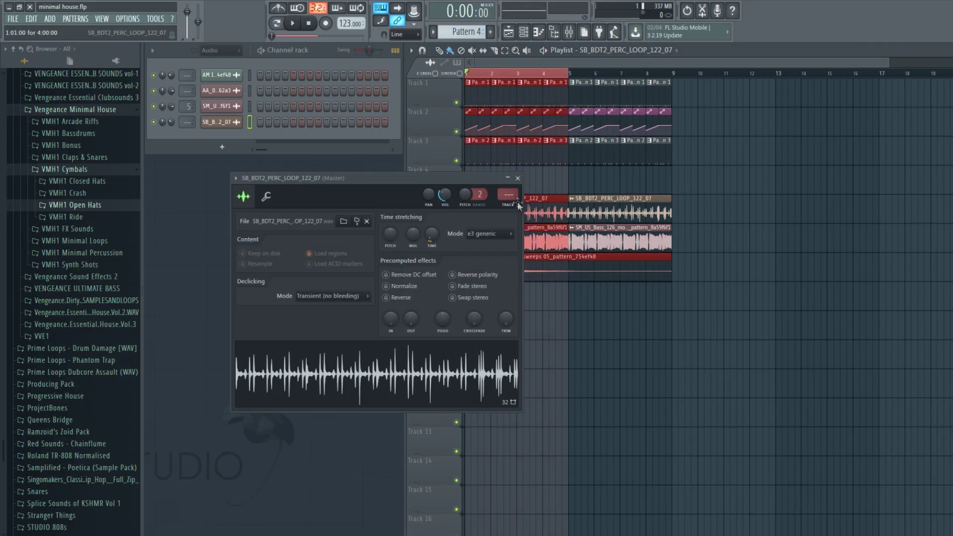
{"action": "right_click", "coordinate": [446, 193]}
{"action": "left_click", "coordinate": [483, 262]}
{"action": "left_click_drag", "start_coordinate": [571, 185], "coordinate": [571, 184]}
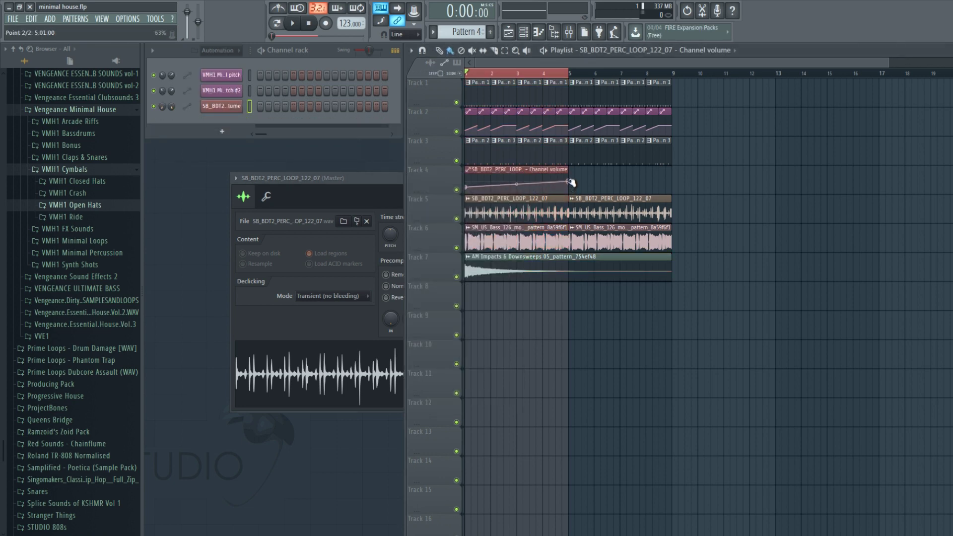
{"action": "left_click", "coordinate": [543, 77]}
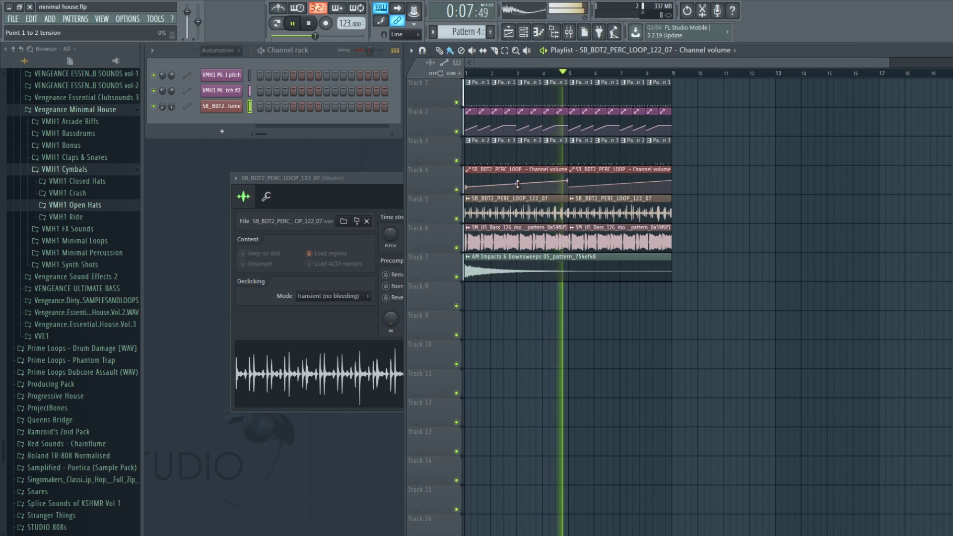
Step: Assign the percussion loop to mixer track 6 and boost its high frequencies with Fruity Parametric EQ 2 in slot 1
{"action": "left_click", "coordinate": [536, 208]}
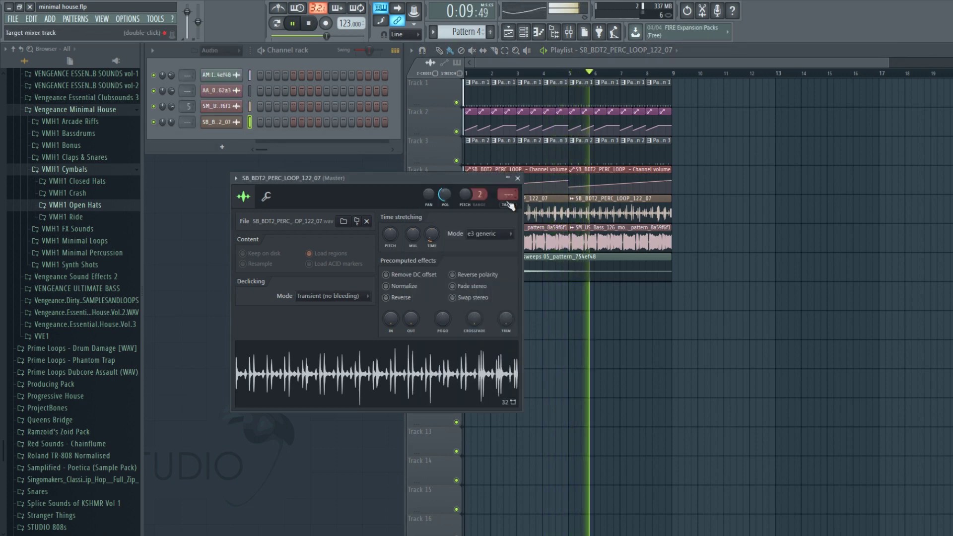
{"action": "key", "text": "F9"}
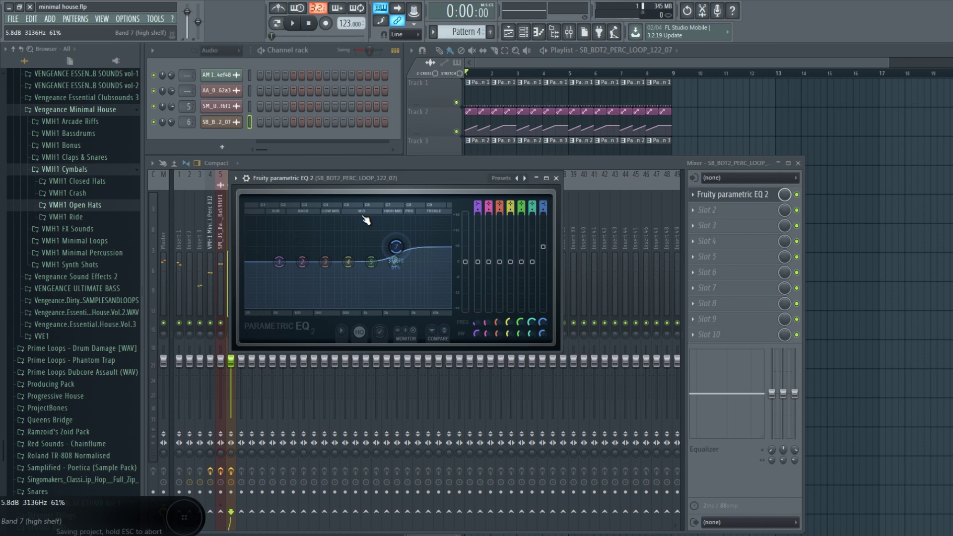
{"action": "left_click_drag", "start_coordinate": [366, 219], "coordinate": [399, 255]}
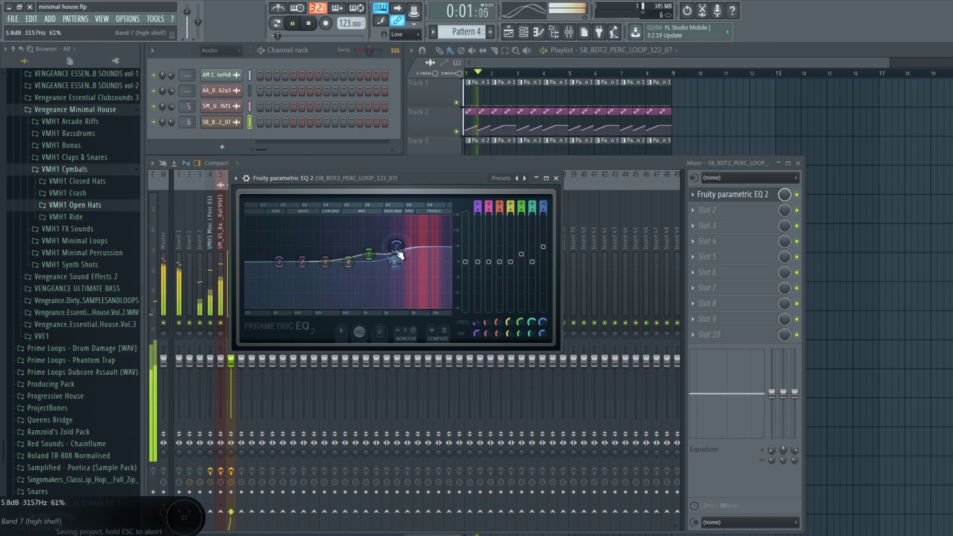
Step: Add Fruity Reeverb to slot 2 of the percussion loop's mixer track and adjust its reverb level
{"action": "left_click", "coordinate": [707, 210]}
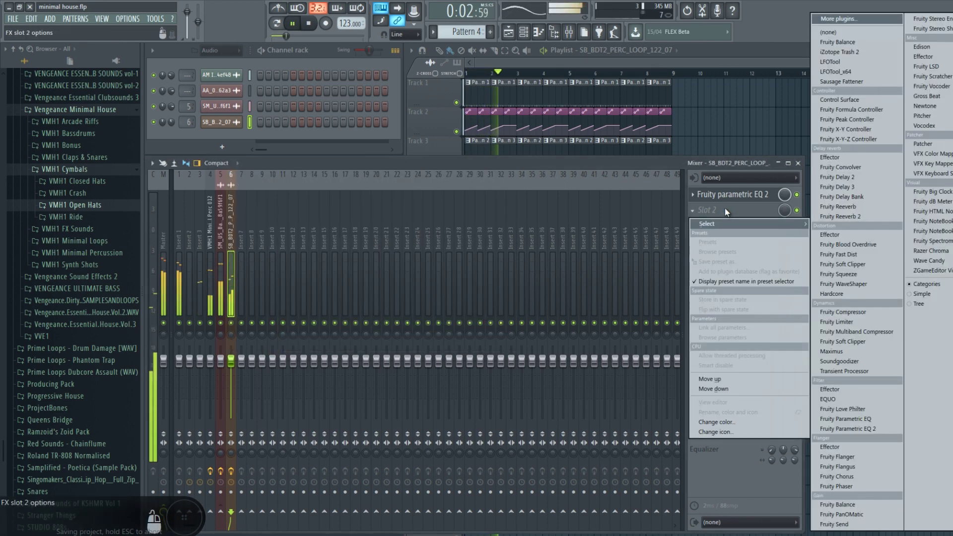
{"action": "left_click", "coordinate": [856, 208]}
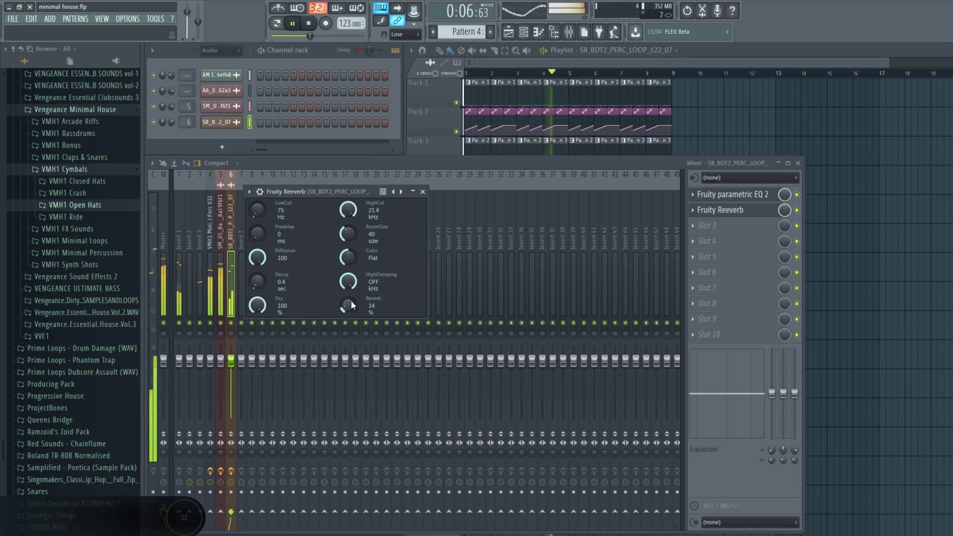
{"action": "left_click_drag", "start_coordinate": [351, 300], "coordinate": [354, 312]}
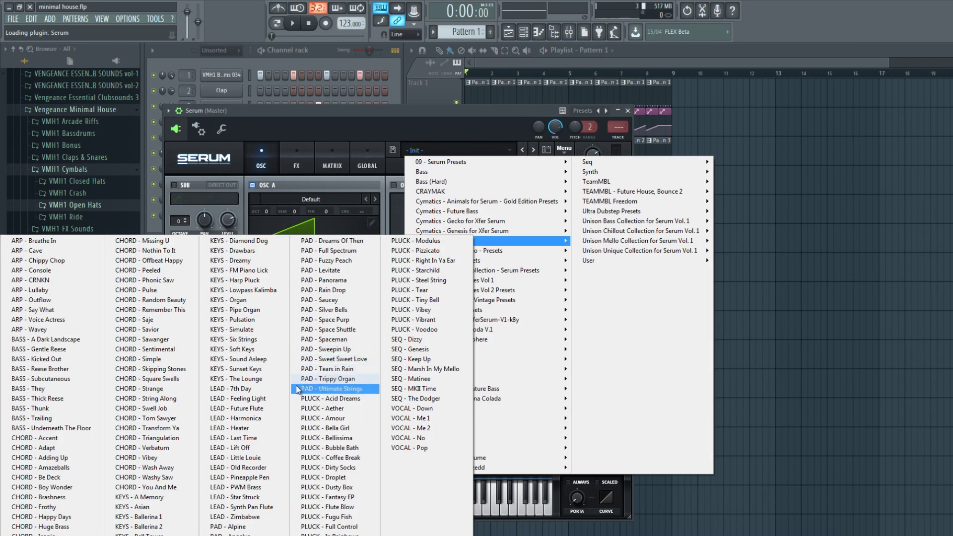
Step: Load the KEYS - Soft Keys preset in Serum, view its piano roll for Pattern 5 and return to the playlist
{"action": "left_click", "coordinate": [258, 363]}
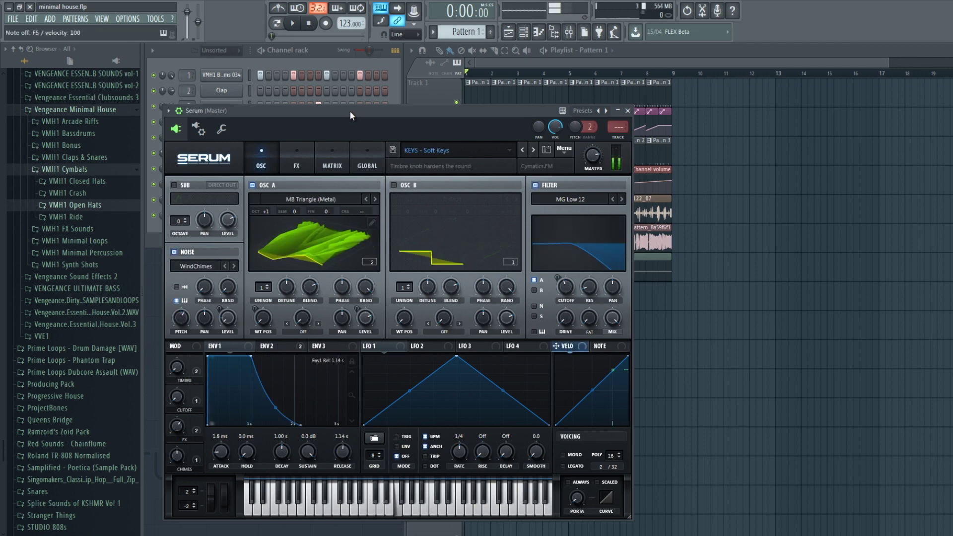
{"action": "left_click", "coordinate": [629, 111]}
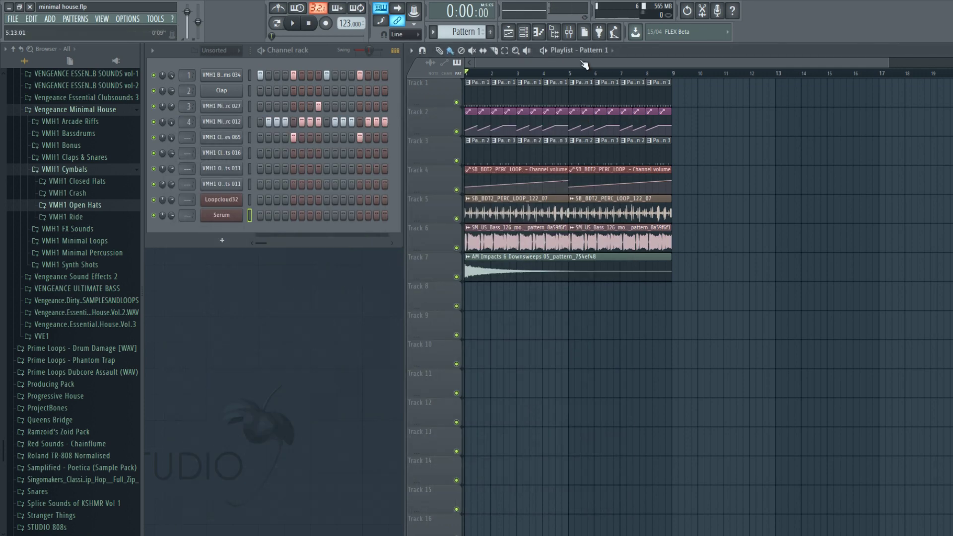
{"action": "right_click", "coordinate": [219, 217]}
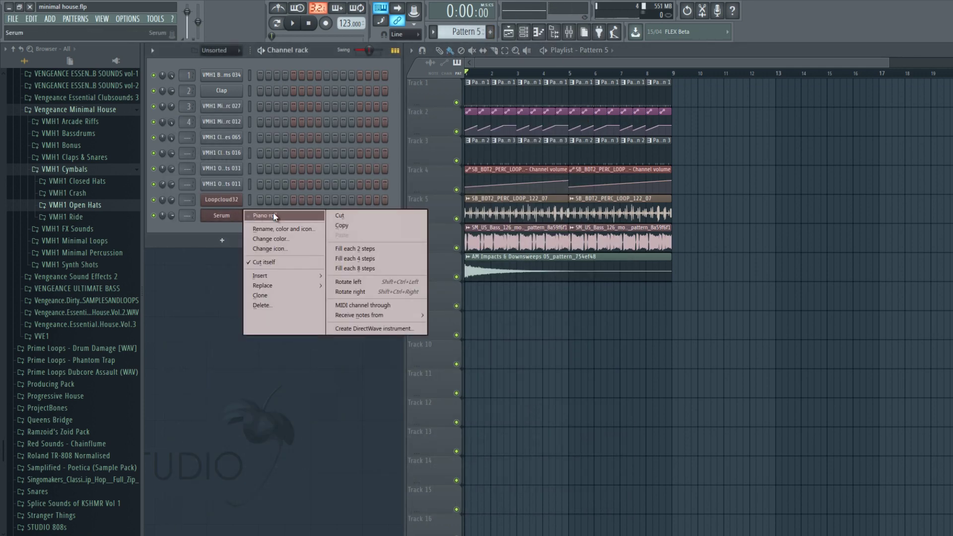
{"action": "left_click", "coordinate": [268, 216]}
{"action": "key", "text": "space"}
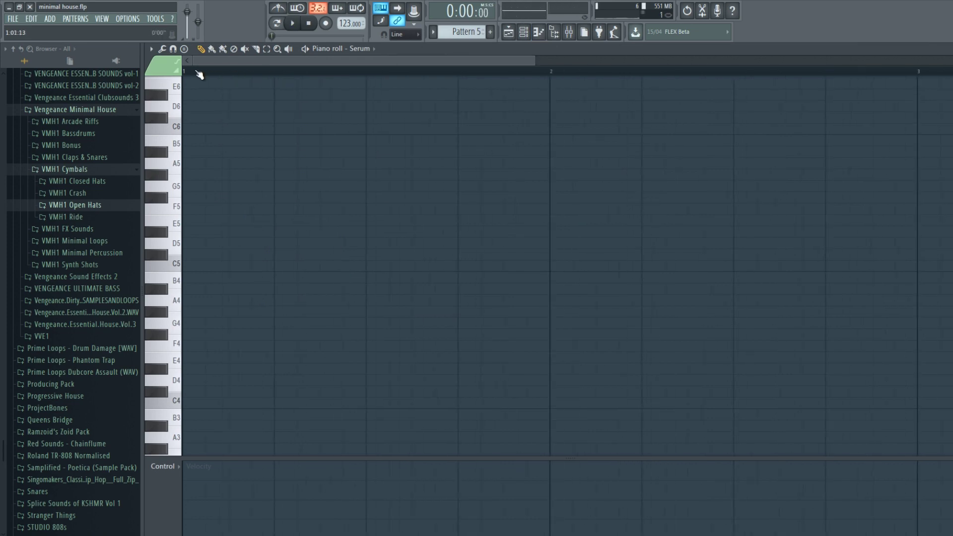
{"action": "scroll", "coordinate": [192, 73], "scroll_direction": "down", "scroll_amount": 2}
{"action": "key", "text": "F7"}
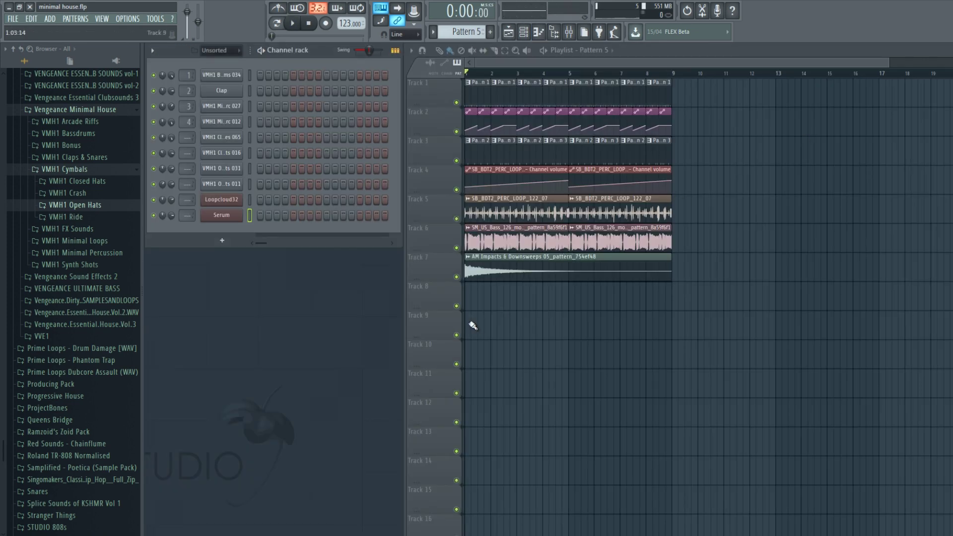
Step: Enter two short C5 notes in bar 1 of Pattern 5 in Serum's piano roll, checking their timing by playback
{"action": "right_click", "coordinate": [237, 215]}
{"action": "left_click", "coordinate": [263, 214]}
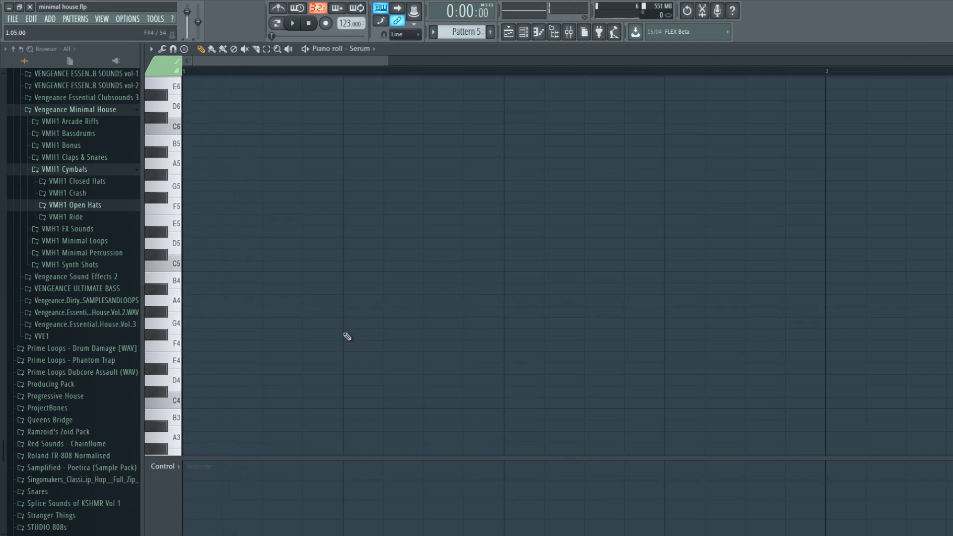
{"action": "left_click", "coordinate": [348, 323]}
{"action": "key", "text": "space"}
{"action": "scroll", "coordinate": [360, 73], "scroll_direction": "down", "scroll_amount": 4}
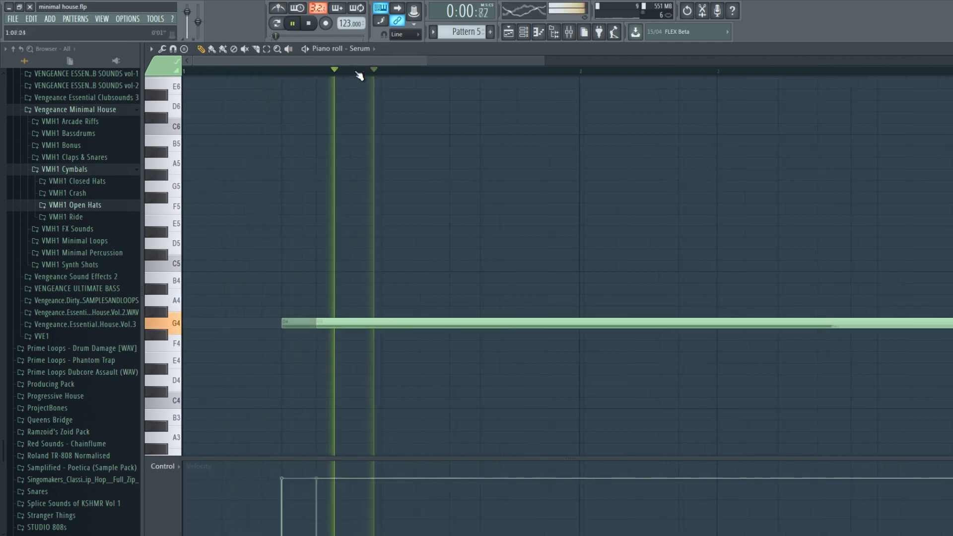
{"action": "key", "text": "space"}
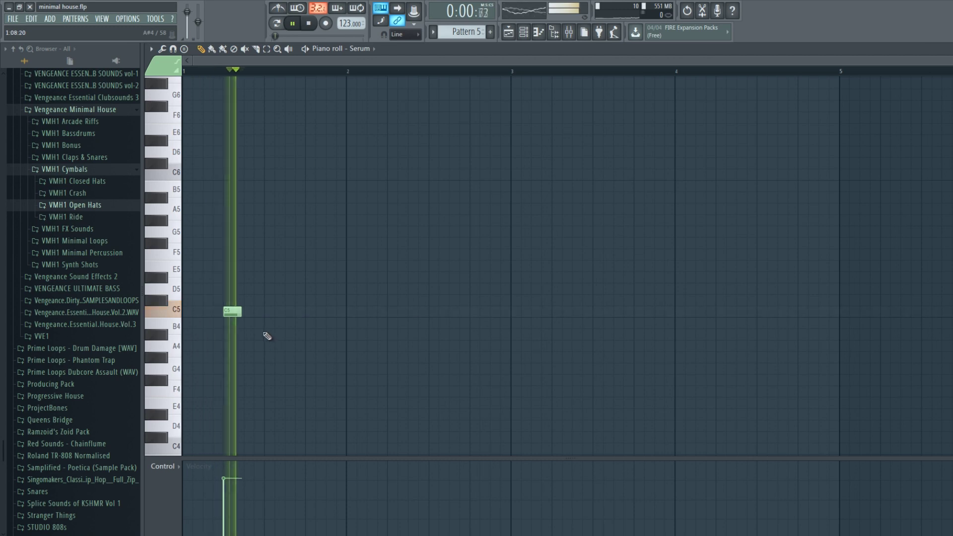
{"action": "key", "text": "space"}
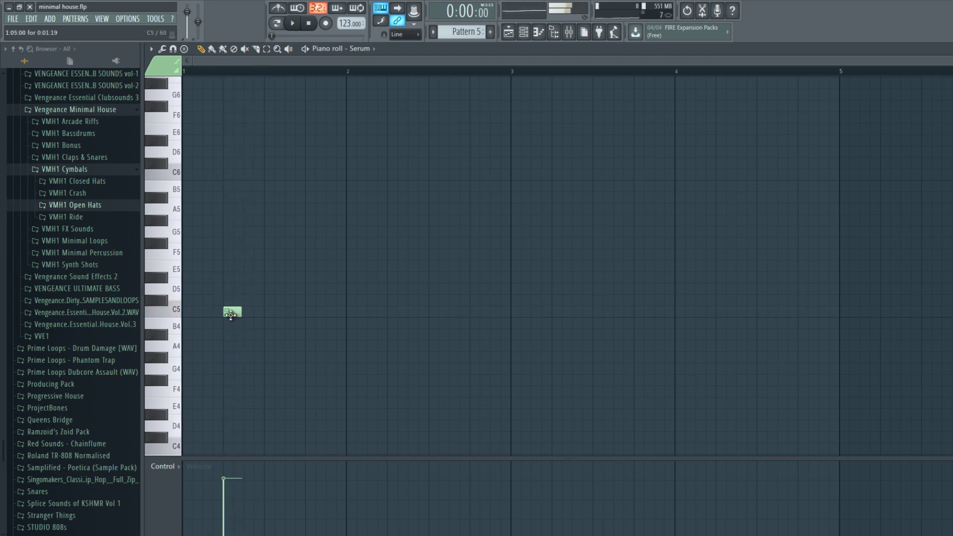
{"action": "left_click_drag", "start_coordinate": [222, 313], "coordinate": [223, 313]}
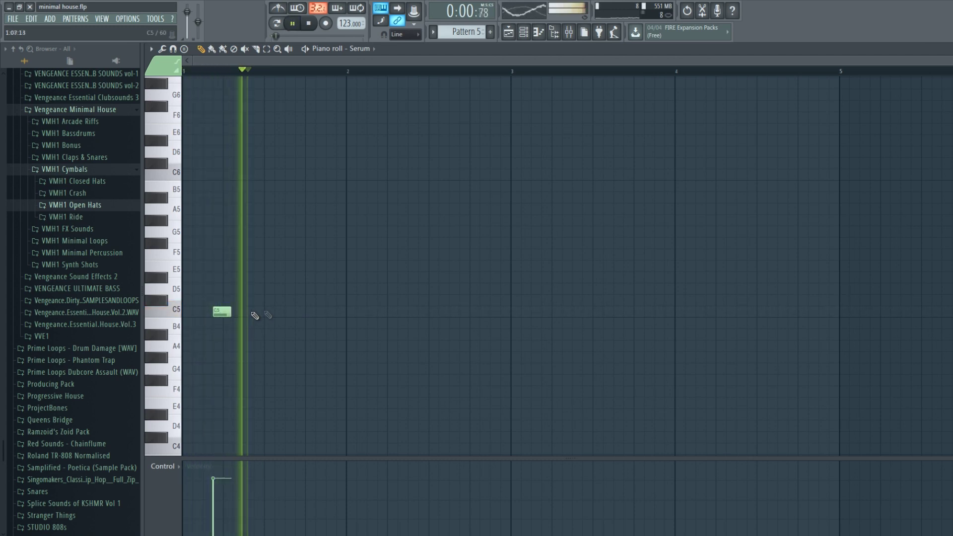
{"action": "left_click", "coordinate": [298, 312]}
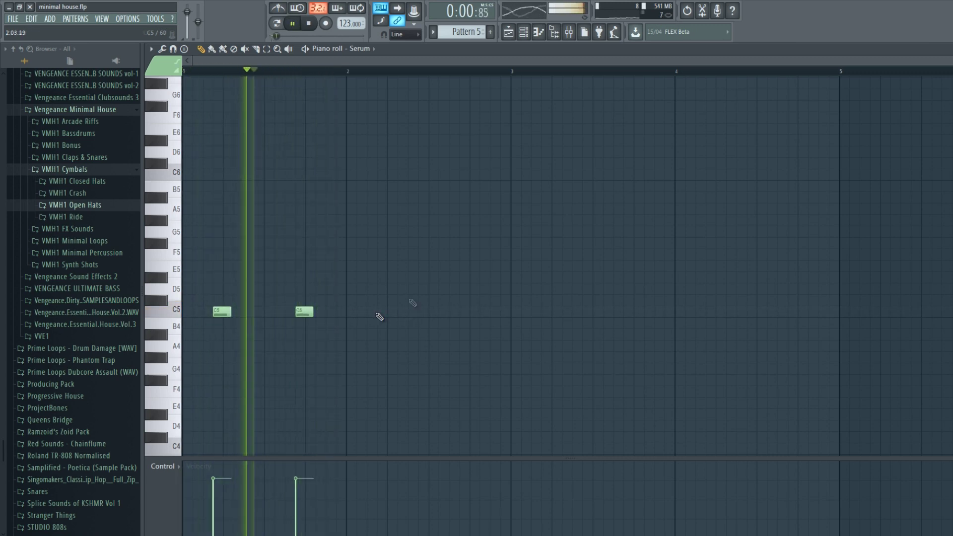
{"action": "left_click", "coordinate": [945, 48]}
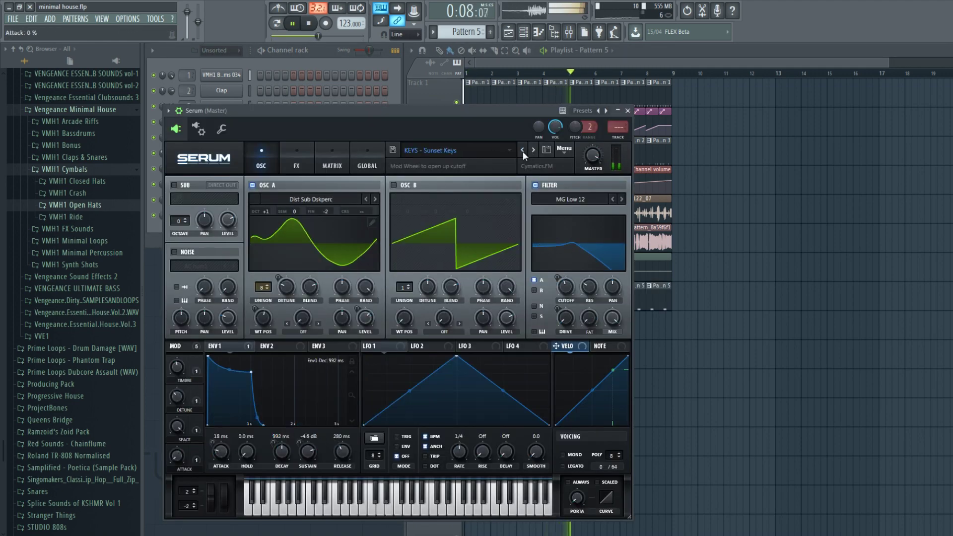
Step: Audition Serum's keys presets during playback and load KEYS - Simulate
{"action": "left_click", "coordinate": [523, 149]}
{"action": "left_click", "coordinate": [522, 150]}
{"action": "left_click", "coordinate": [523, 150]}
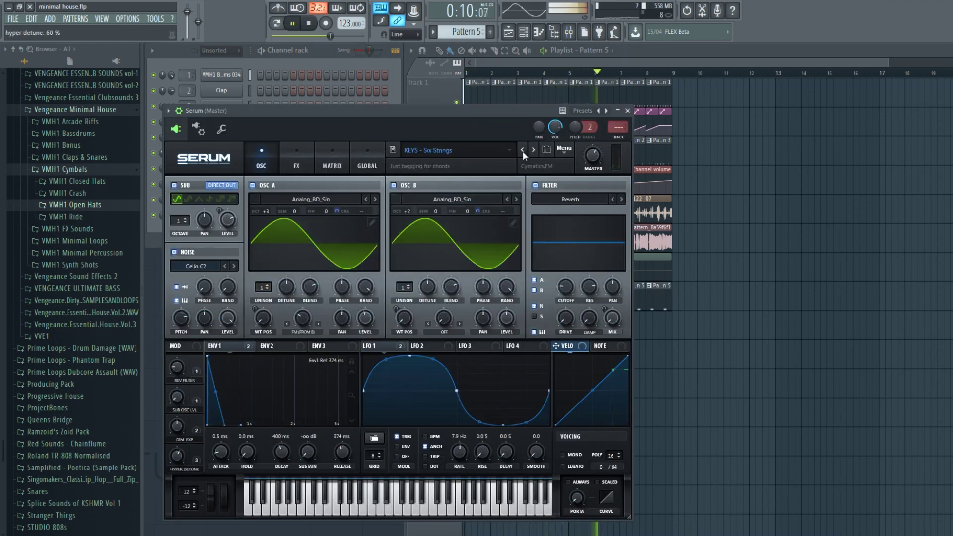
{"action": "left_click", "coordinate": [523, 150]}
{"action": "left_click", "coordinate": [523, 150]}
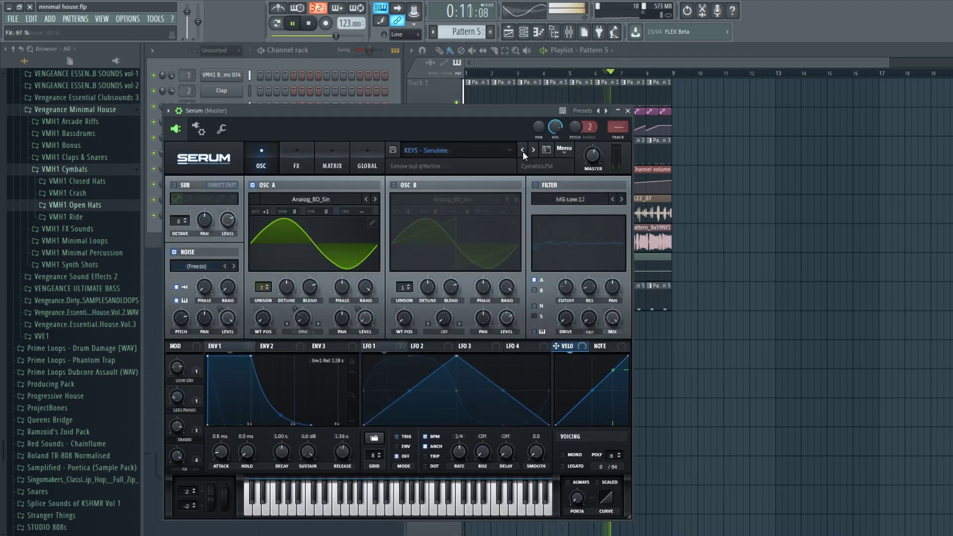
Step: Enable Serum's filter, route oscillators, noise and sub through it, and set the cutoff to about 198 Hz
{"action": "left_click", "coordinate": [535, 185]}
{"action": "left_click_drag", "start_coordinate": [566, 318], "coordinate": [569, 315]}
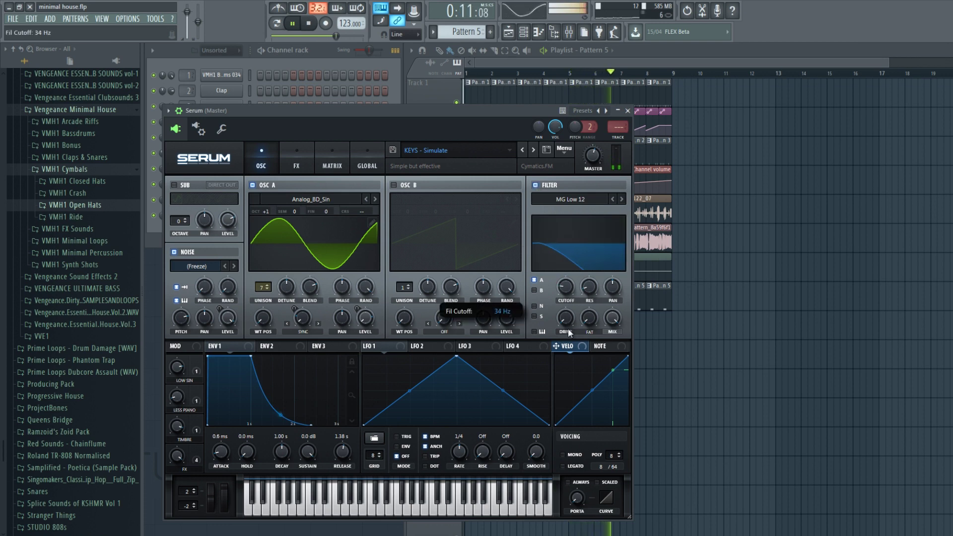
{"action": "left_click", "coordinate": [534, 290]}
{"action": "left_click_drag", "start_coordinate": [565, 286], "coordinate": [568, 271]}
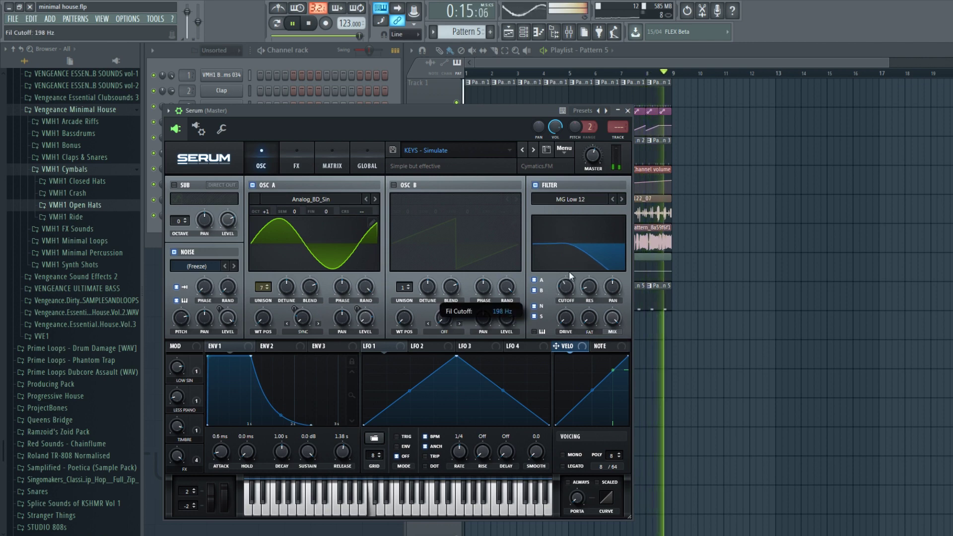
{"action": "left_click", "coordinate": [627, 111]}
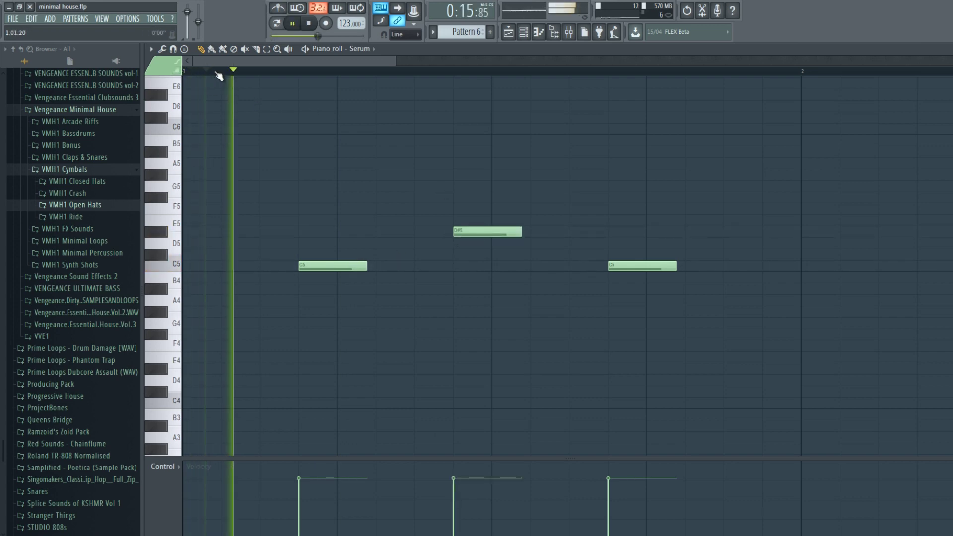
Step: Shape Pattern 6's Serum melody into C5, D#5, G#4 and G4, moving D#5 slightly earlier and G#4 slightly later
{"action": "scroll", "coordinate": [261, 96], "scroll_direction": "down", "scroll_amount": 3}
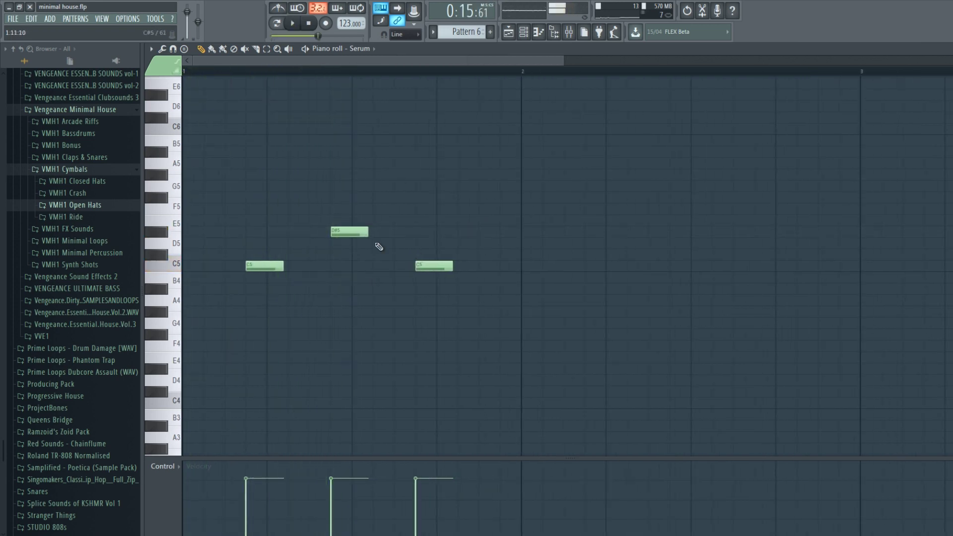
{"action": "left_click_drag", "start_coordinate": [346, 232], "coordinate": [323, 233]}
{"action": "key", "text": "space"}
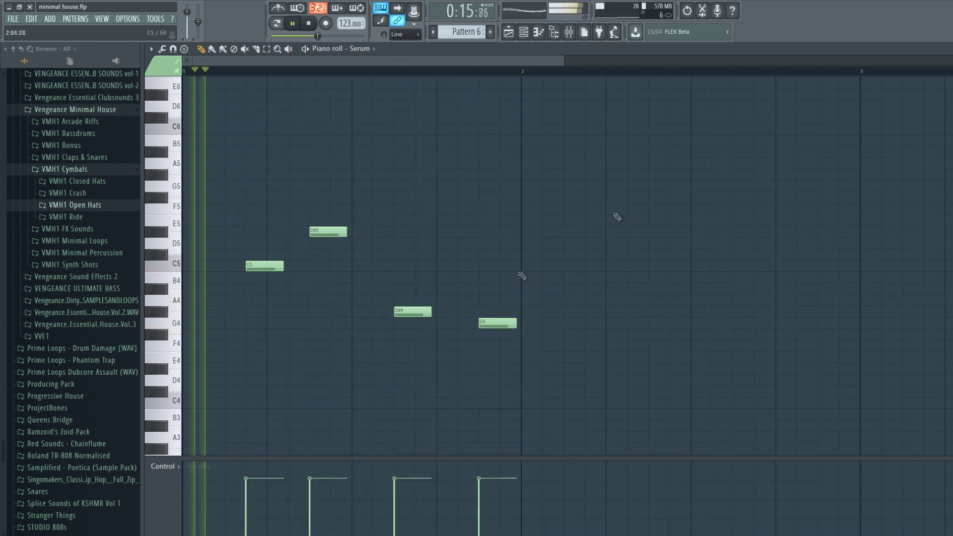
{"action": "key", "text": "space"}
{"action": "left_click_drag", "start_coordinate": [411, 311], "coordinate": [432, 310]}
{"action": "left_click_drag", "start_coordinate": [480, 322], "coordinate": [435, 312]}
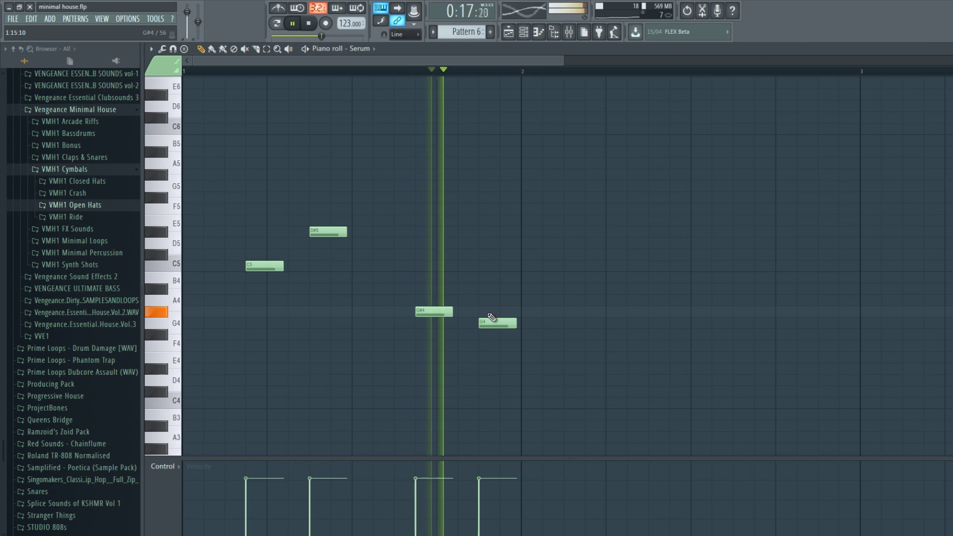
Step: Replace the Pattern 5 clips on Track 8 with Pattern 6 from bar 10 through bar 16
{"action": "key", "text": "F7"}
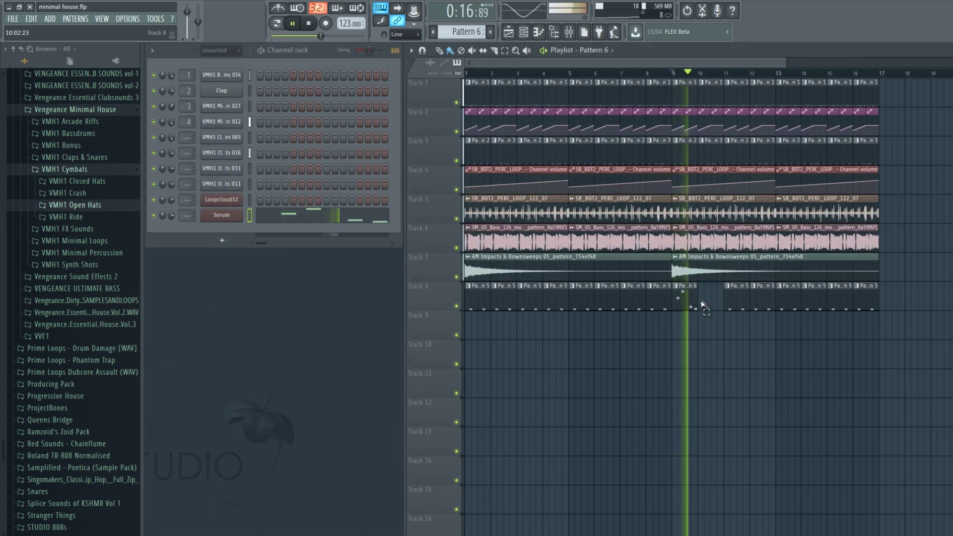
{"action": "left_click", "coordinate": [706, 302]}
{"action": "right_click", "coordinate": [732, 303]}
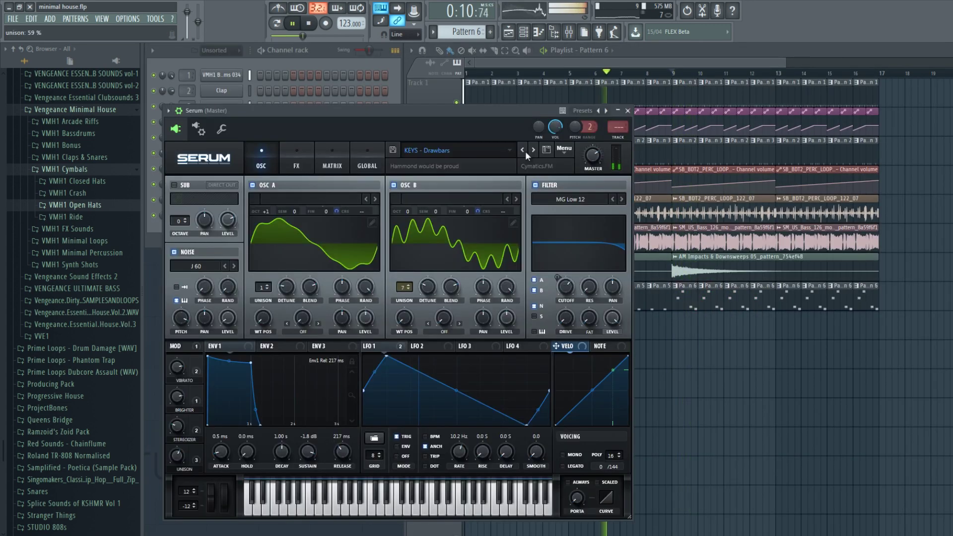
Step: Audition Serum's keys presets against the loop and load KEYS - Harp Pluck
{"action": "left_click", "coordinate": [533, 150]}
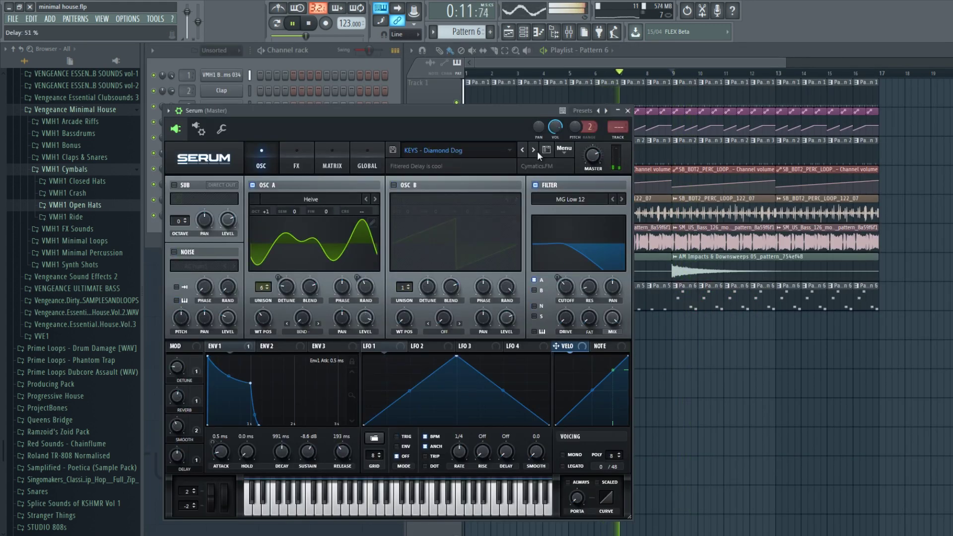
{"action": "left_click", "coordinate": [535, 151]}
{"action": "left_click", "coordinate": [535, 151]}
{"action": "left_click", "coordinate": [535, 151]}
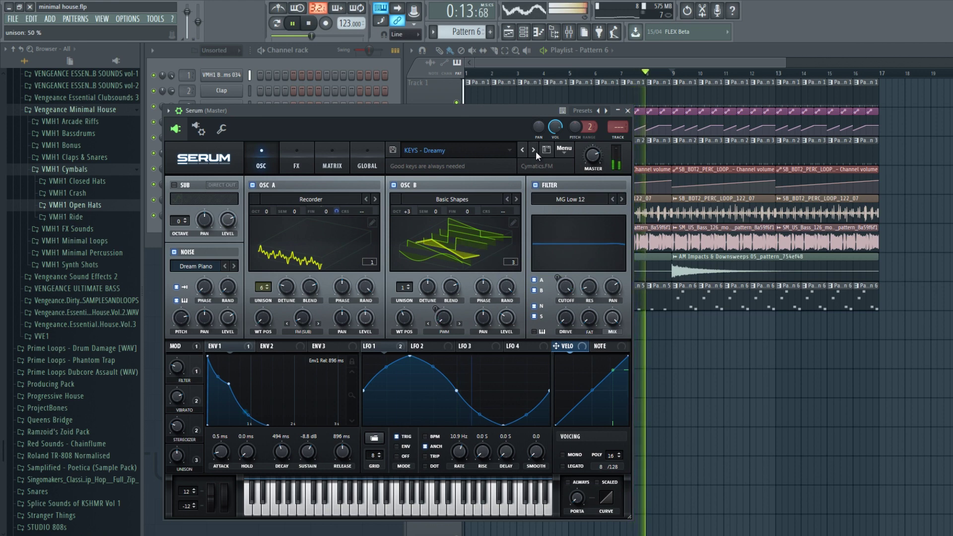
{"action": "left_click", "coordinate": [535, 151]}
{"action": "left_click", "coordinate": [535, 151]}
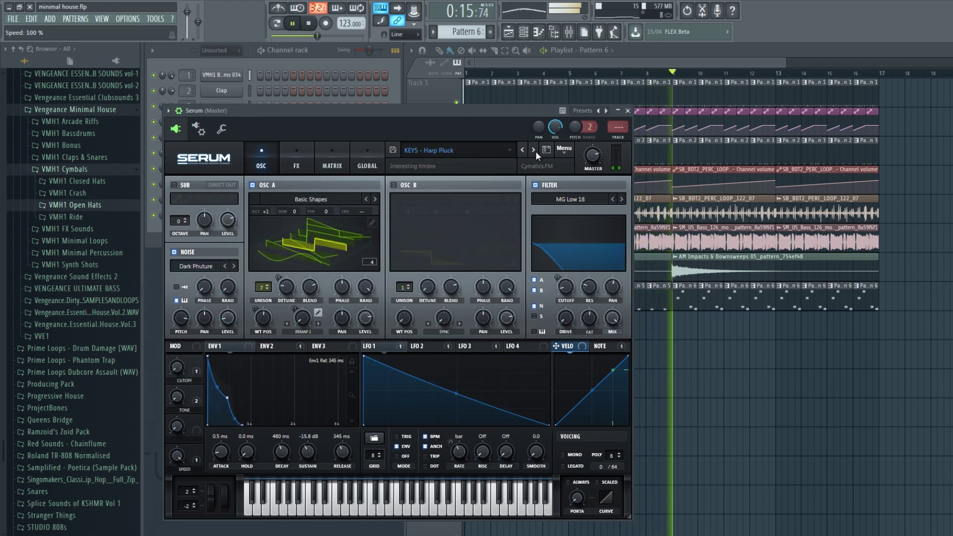
{"action": "left_click", "coordinate": [629, 111]}
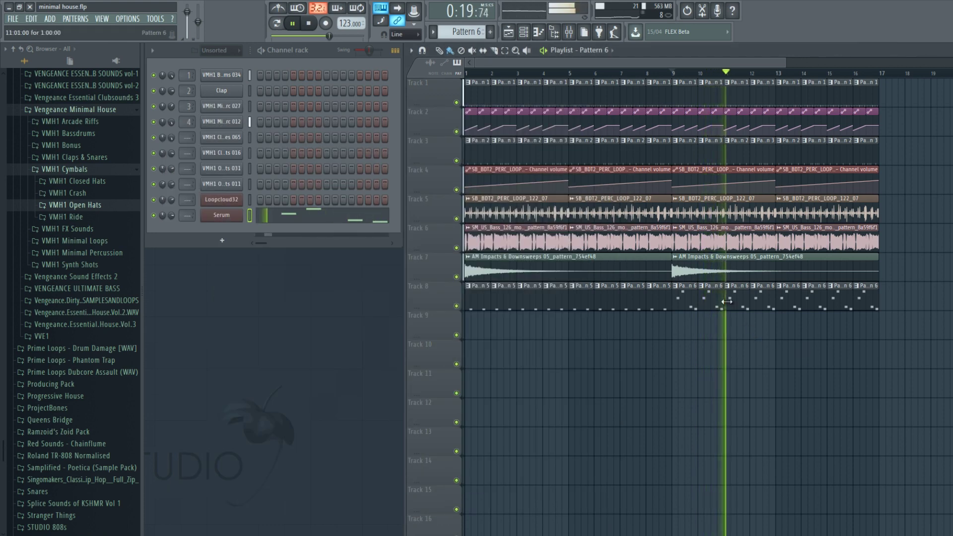
Step: Vary the bar 12 clip on Track 8 as a unique pattern with two short F4 notes, and clear the clips from bar 13
{"action": "left_click", "coordinate": [753, 287]}
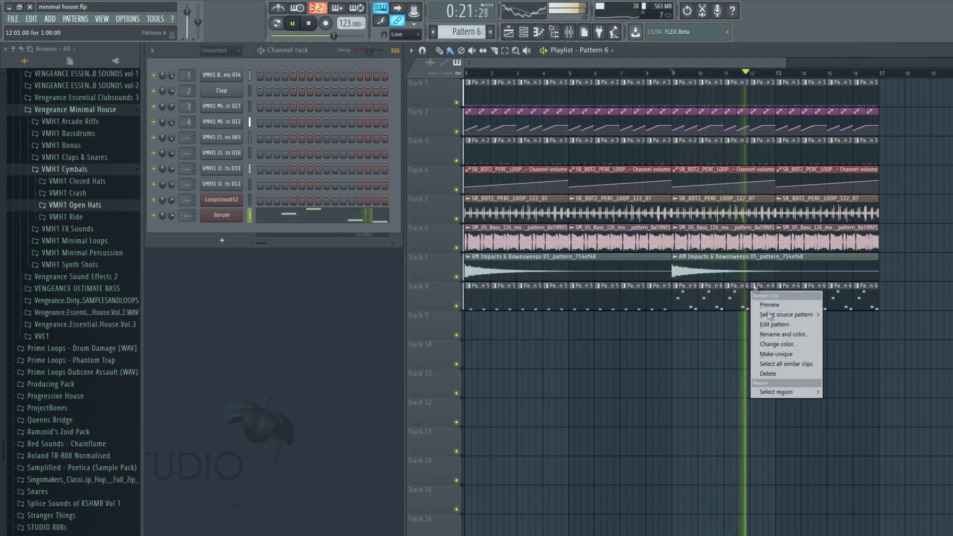
{"action": "left_click", "coordinate": [776, 354]}
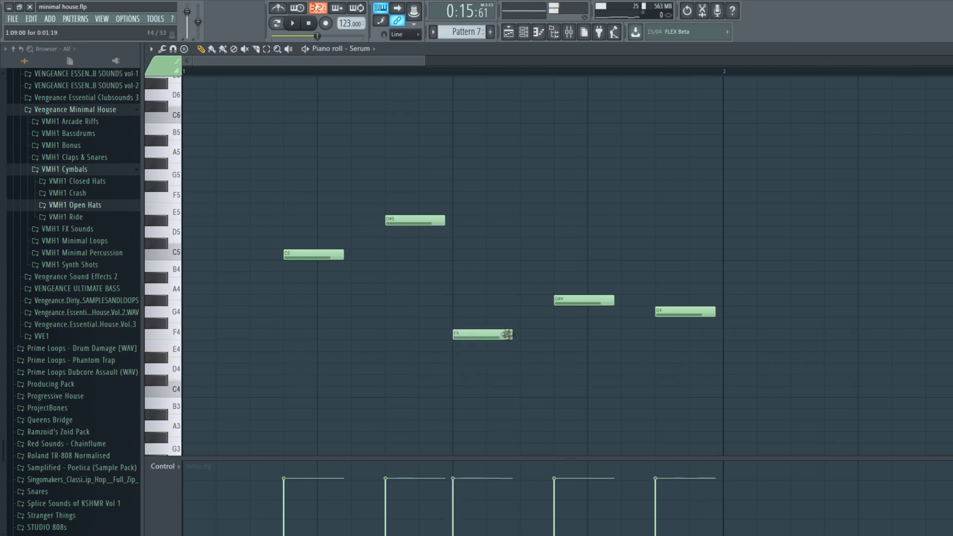
{"action": "key", "text": "space"}
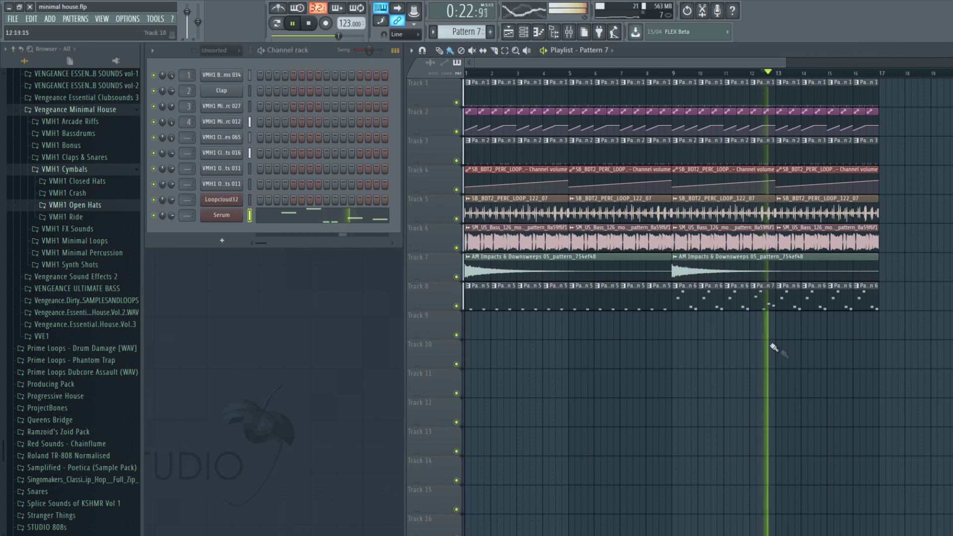
{"action": "right_click", "coordinate": [787, 297]}
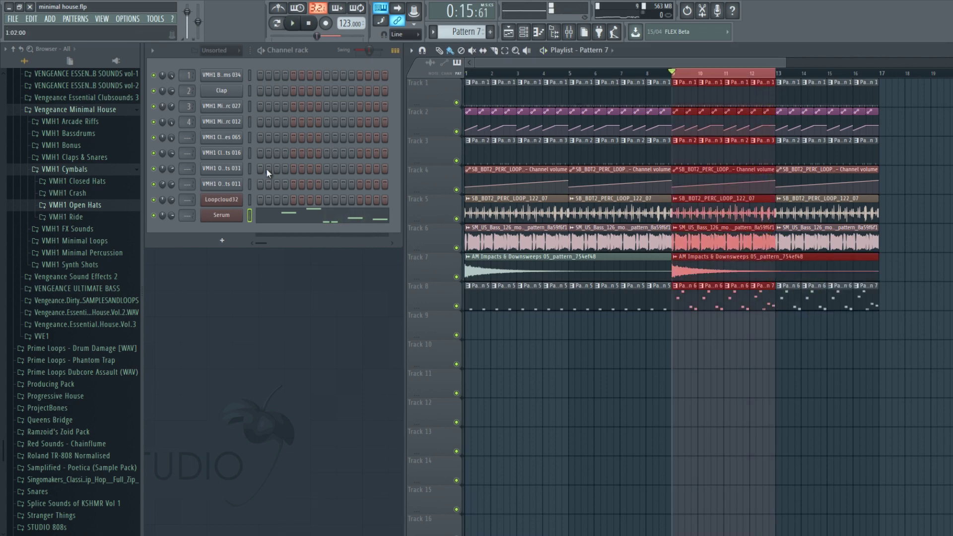
Step: Create a gently rising automation clip for Serum's filter cutoff over bars 9–12 on Track 9
{"action": "left_click", "coordinate": [233, 217]}
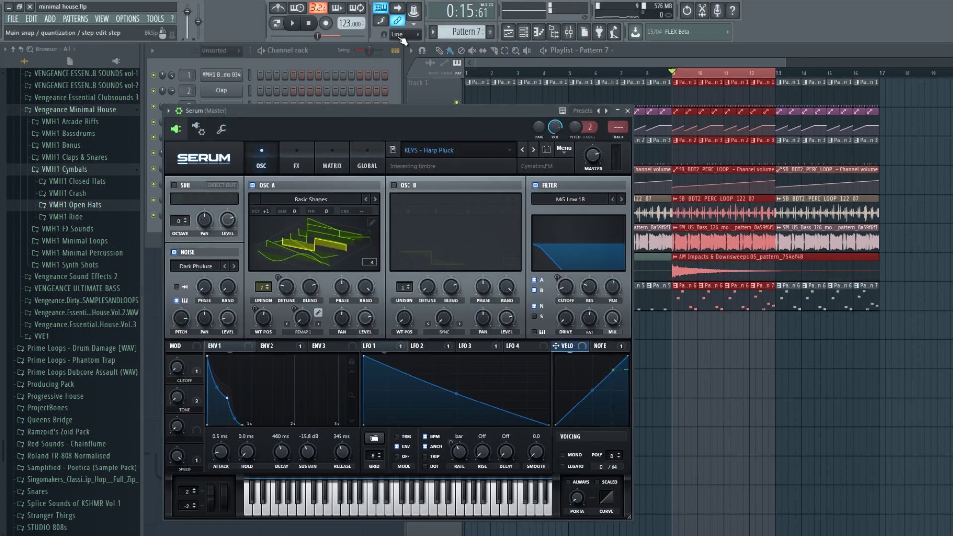
{"action": "left_click", "coordinate": [565, 288]}
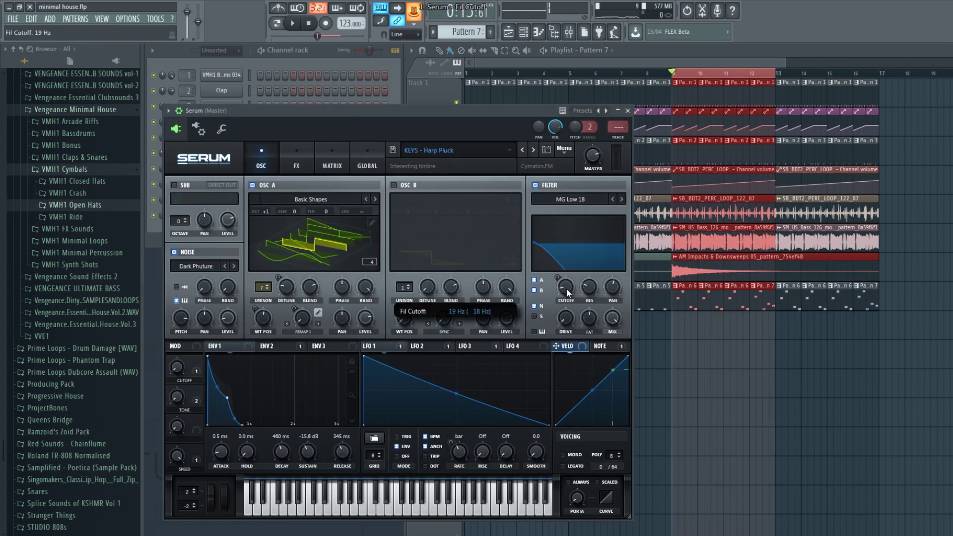
{"action": "right_click", "coordinate": [410, 12]}
{"action": "left_click", "coordinate": [453, 67]}
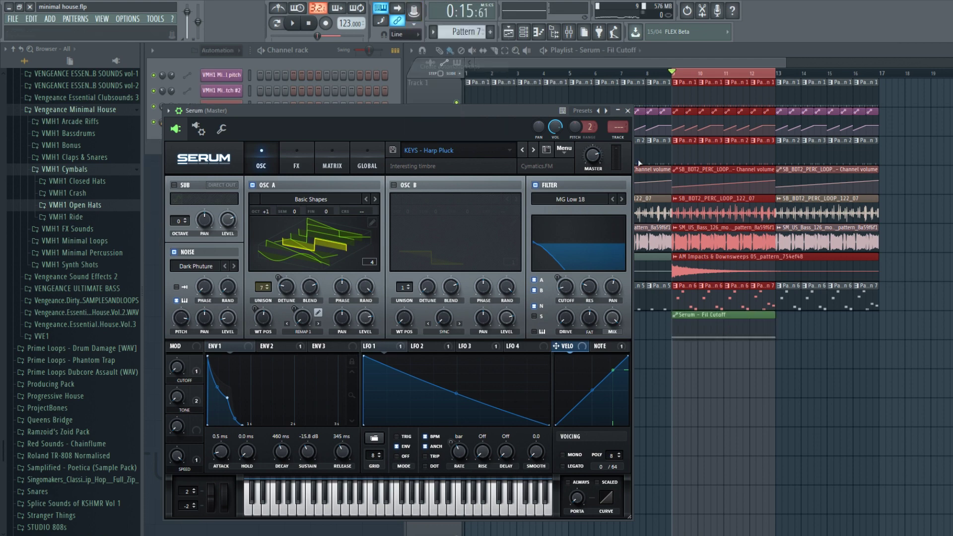
{"action": "left_click", "coordinate": [777, 338]}
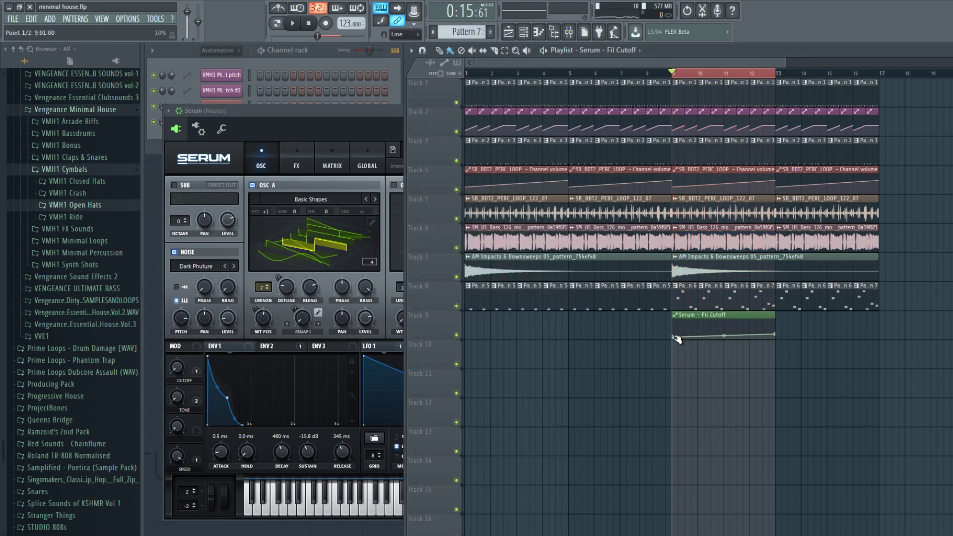
Step: Copy the Serum filter cutoff automation clip to bars 1–4 and 5–8 on Track 9
{"action": "left_click", "coordinate": [685, 81]}
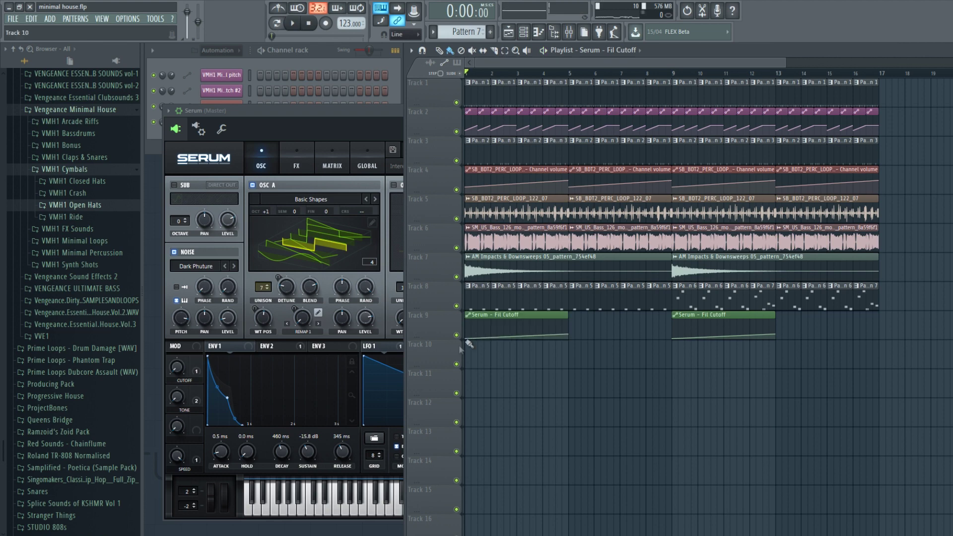
{"action": "left_click_drag", "start_coordinate": [579, 319], "coordinate": [515, 330]}
{"action": "key", "text": "ctrl+b"}
{"action": "left_click", "coordinate": [679, 402], "text": "ctrl"}
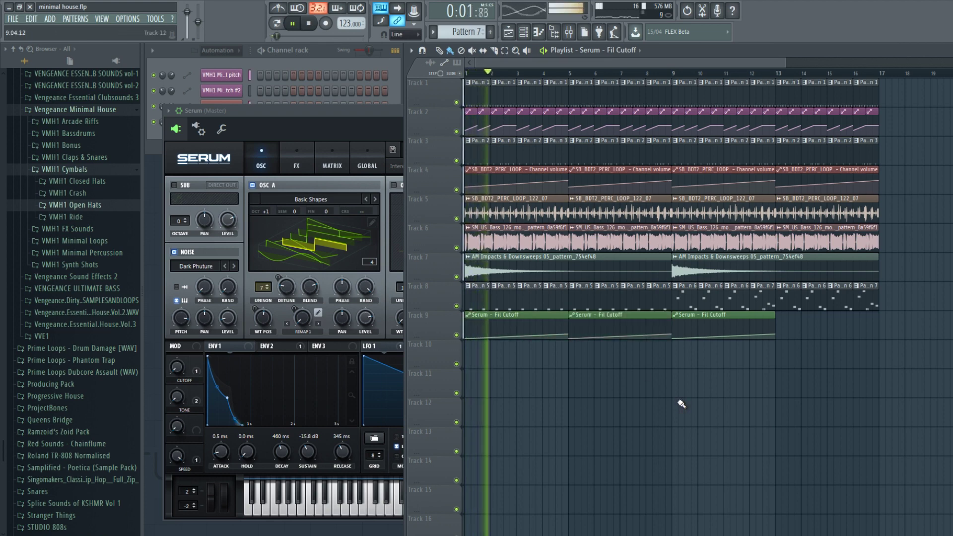
Step: Lower the end point of the Serum cutoff automation to 11% and adjust the AM Impacts & Downsweeps 05 channel volume
{"action": "left_click", "coordinate": [370, 115]}
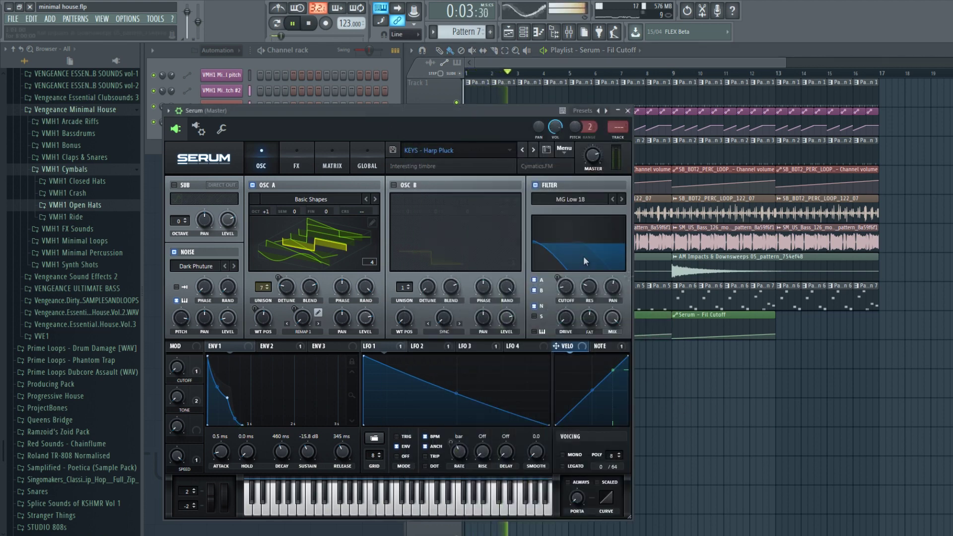
{"action": "left_click", "coordinate": [627, 110]}
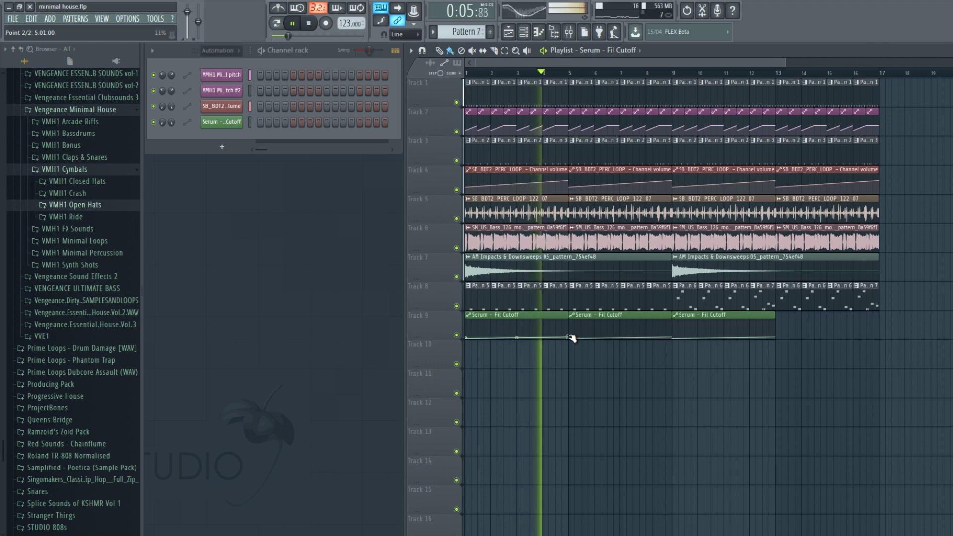
{"action": "double_click", "coordinate": [543, 260]}
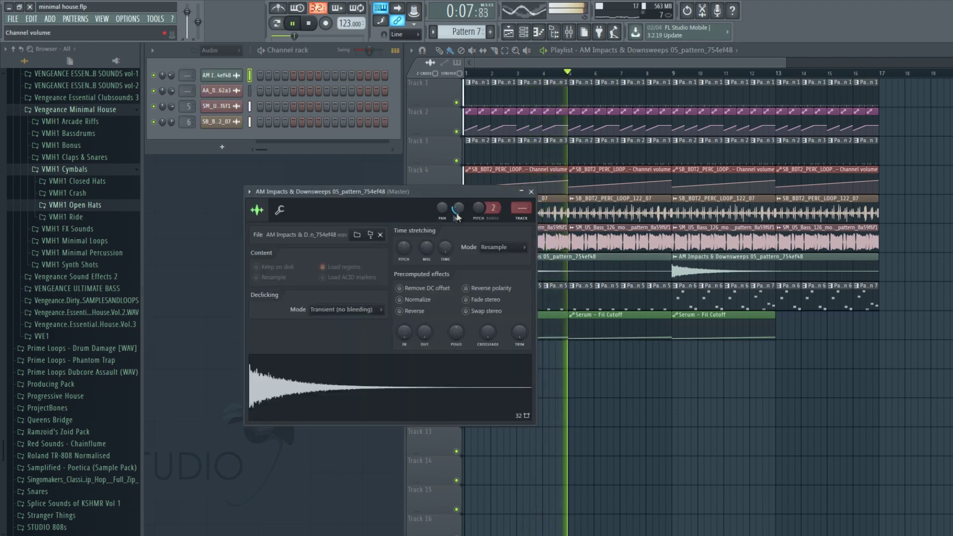
{"action": "left_click", "coordinate": [531, 192]}
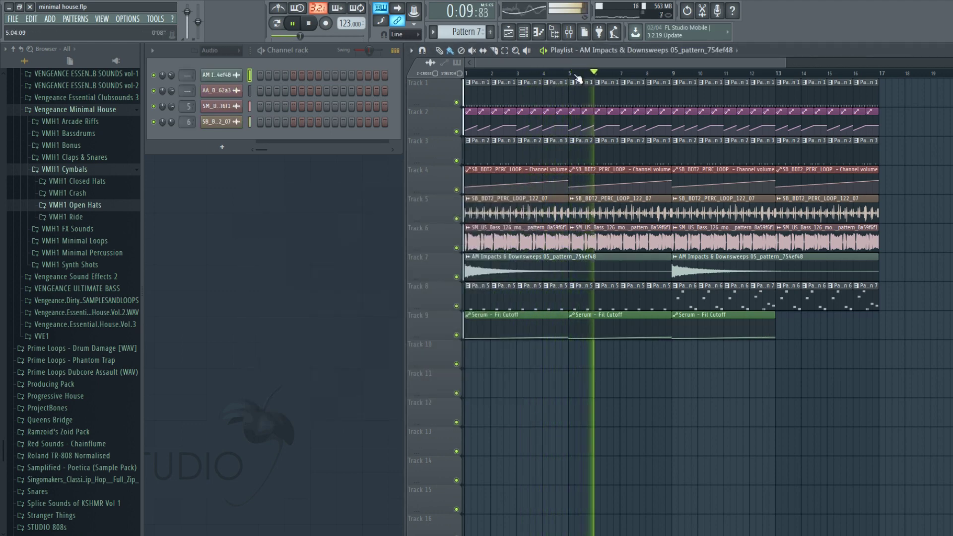
Step: Adjust oscillator A's unison detune in Serum to 0.31 while looping bars 9–12, and clear the time selection
{"action": "scroll", "coordinate": [578, 77], "scroll_direction": "up", "scroll_amount": 3}
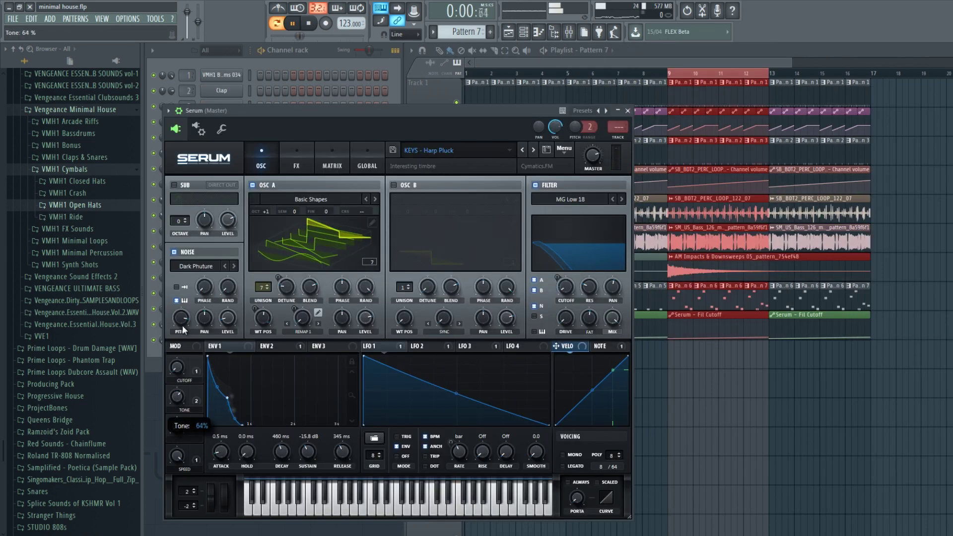
{"action": "mouse_move", "coordinate": [280, 286]}
{"action": "left_mouse_down"}
{"action": "mouse_move", "coordinate": [292, 265]}
{"action": "mouse_move", "coordinate": [291, 286]}
{"action": "mouse_move", "coordinate": [292, 275]}
{"action": "left_mouse_up"}
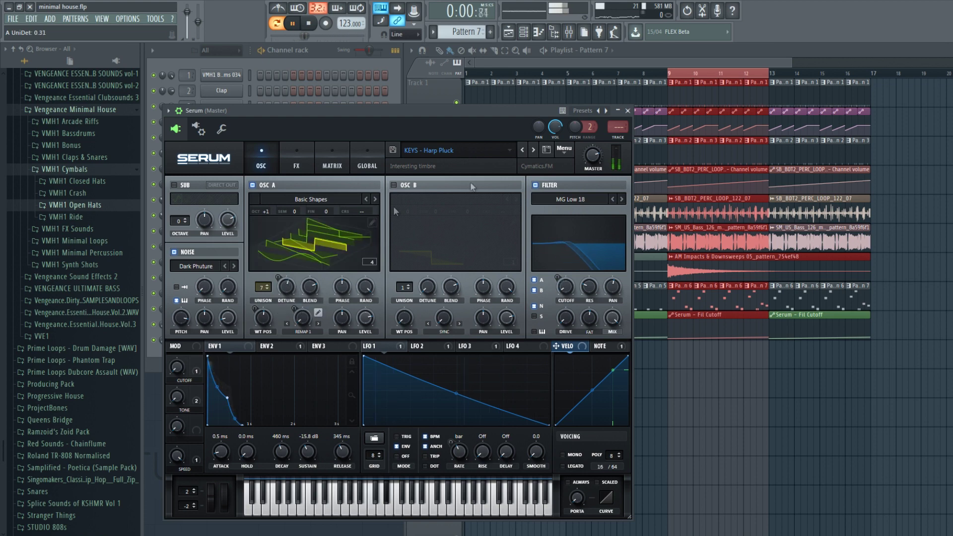
{"action": "left_click", "coordinate": [627, 111]}
{"action": "left_click", "coordinate": [670, 73]}
{"action": "key", "text": "ctrl+d"}
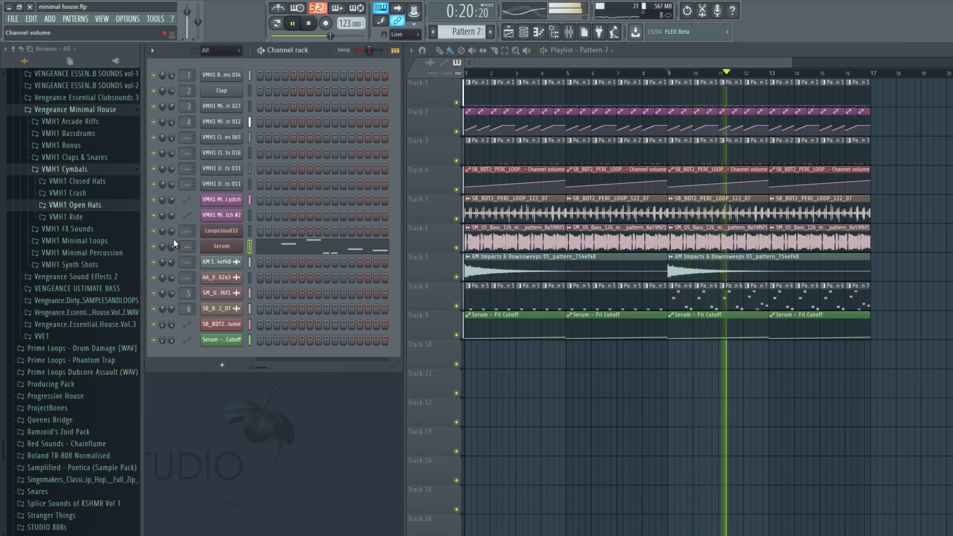
Step: Lower the Serum channel volume and edit the Serum filter cutoff automation near the start of bar 13 on Track 9
{"action": "left_click_drag", "start_coordinate": [174, 240], "coordinate": [173, 250]}
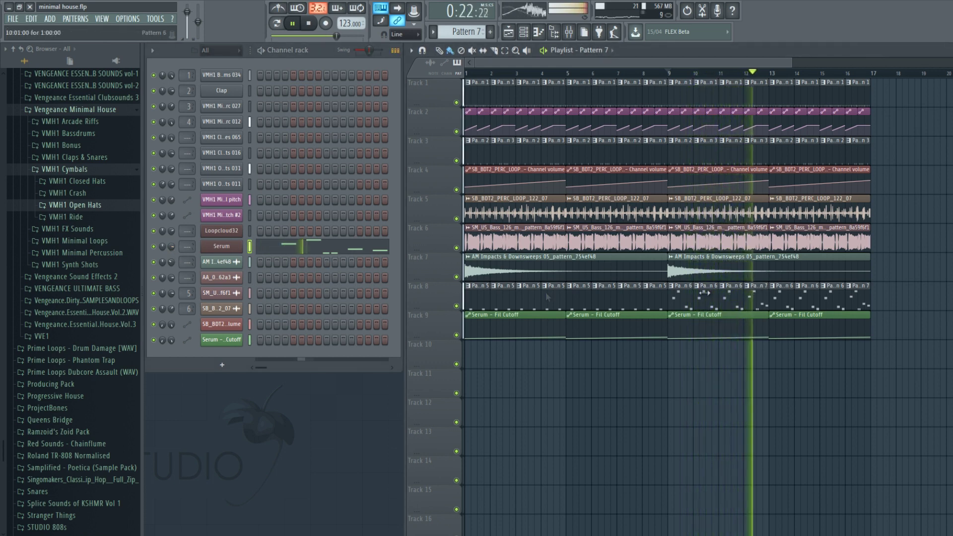
{"action": "scroll", "coordinate": [759, 358], "scroll_direction": "up", "scroll_amount": 4}
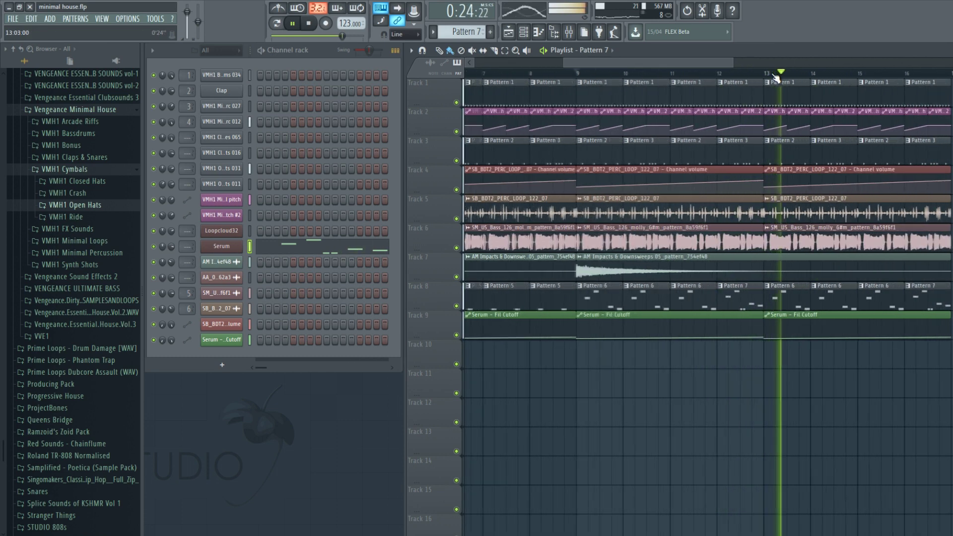
{"action": "right_click", "coordinate": [766, 328]}
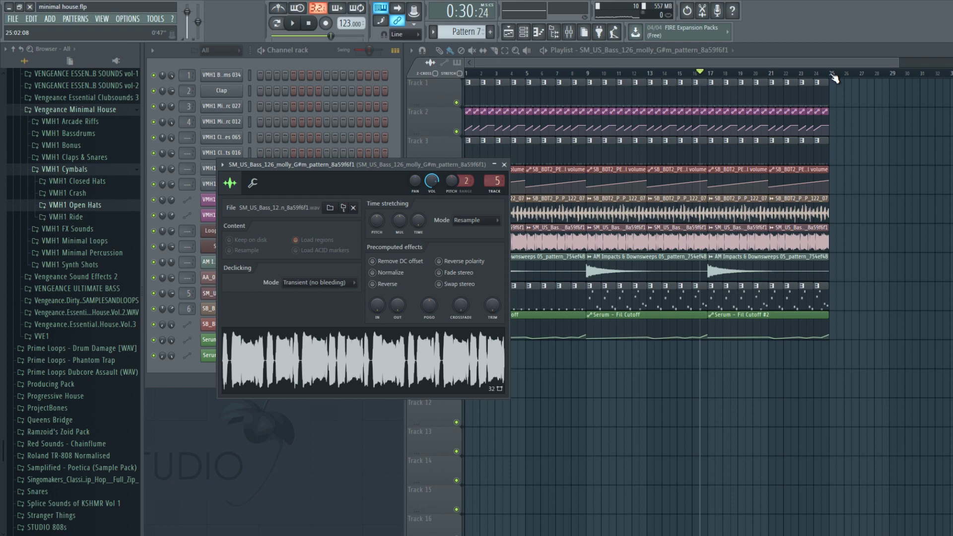
Step: Select bars 21–24 as the playlist time range and close the SM_US_Bass_126_molly sample settings
{"action": "left_click_drag", "start_coordinate": [833, 74], "coordinate": [768, 74]}
{"action": "left_click", "coordinate": [363, 165]}
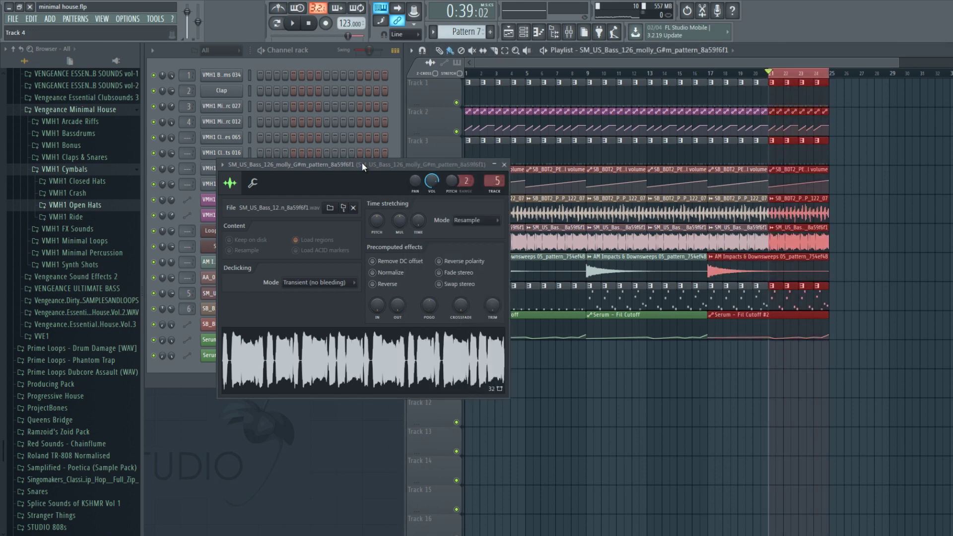
{"action": "left_click", "coordinate": [504, 165]}
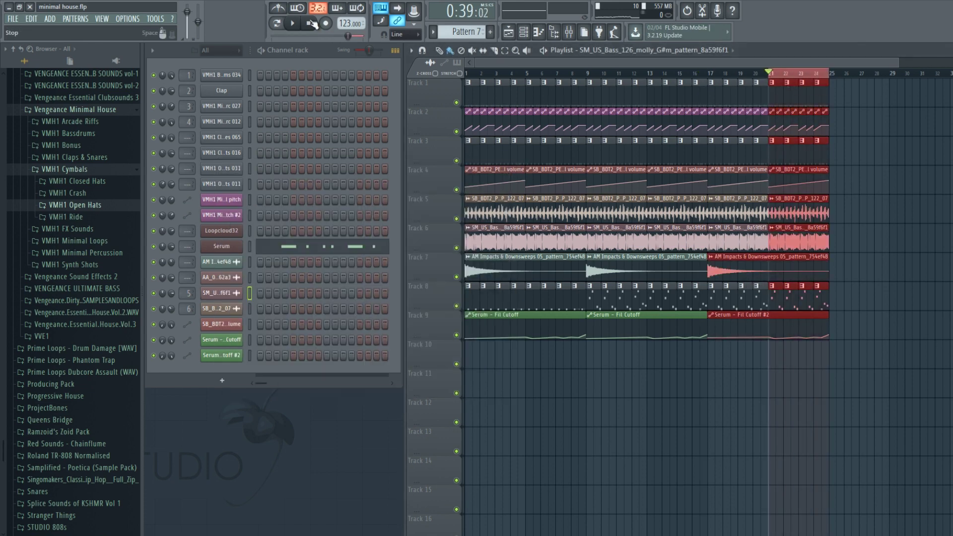
Step: Enable the Distortion effect in Serum's FX section for the KEYS - Harp Pluck preset
{"action": "left_click", "coordinate": [215, 247]}
{"action": "left_click", "coordinate": [297, 160]}
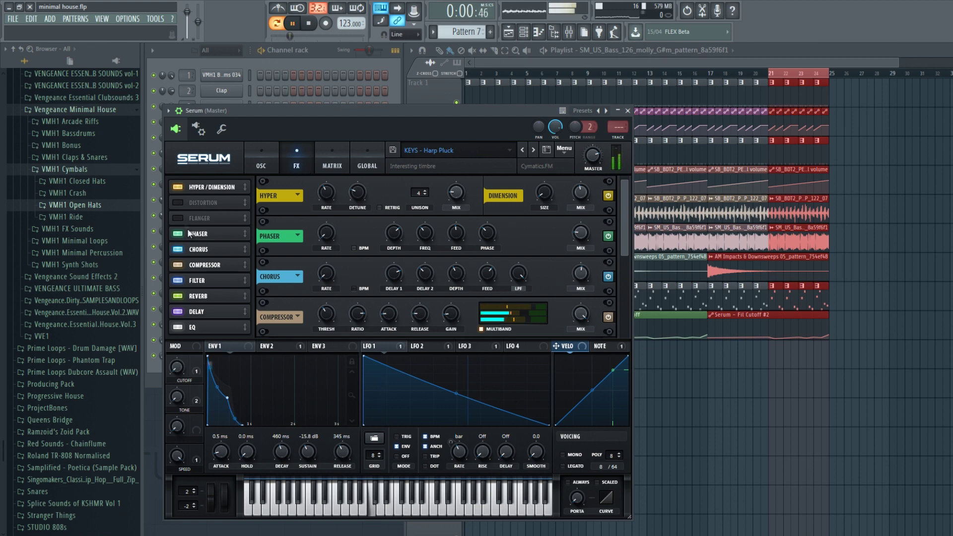
{"action": "left_click", "coordinate": [182, 202]}
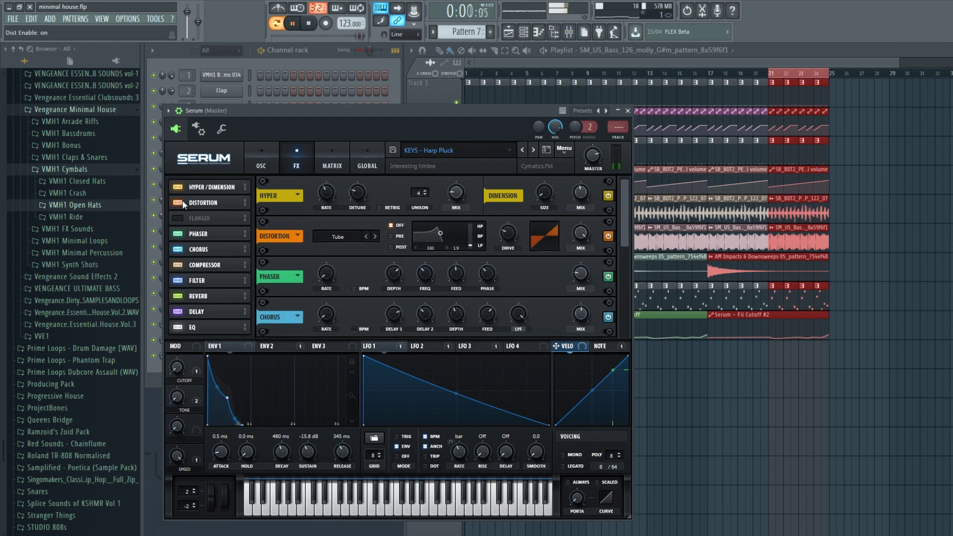
{"action": "left_click", "coordinate": [216, 203]}
Step: Compare Serum's distortion types, try the Post filter setting before returning it to Off, and settle on the Downsample type
{"action": "left_click", "coordinate": [362, 196]}
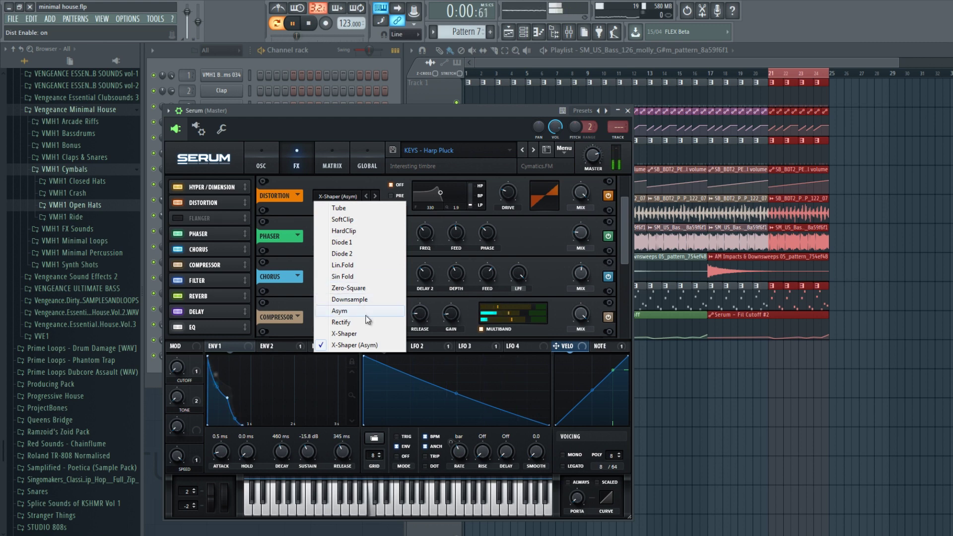
{"action": "left_click", "coordinate": [349, 299]}
{"action": "left_click", "coordinate": [397, 197]}
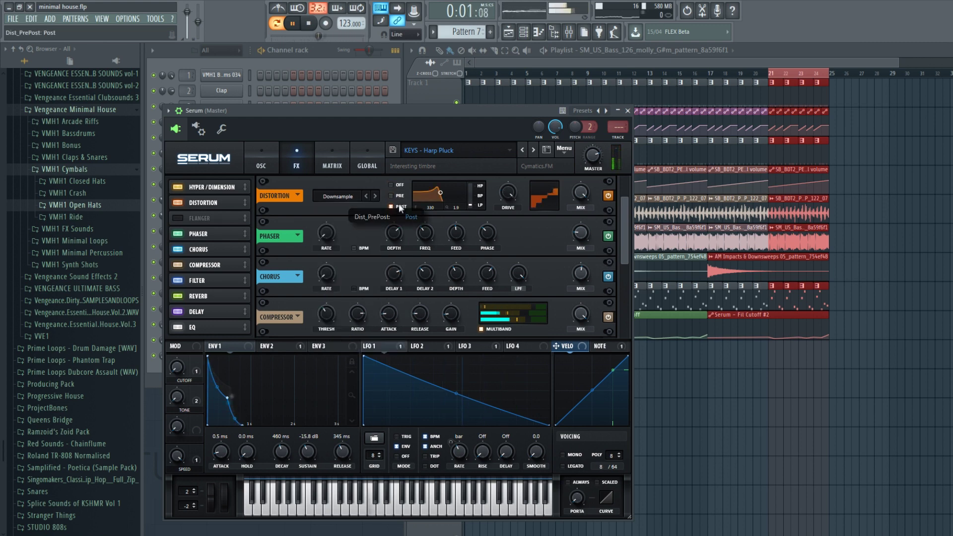
{"action": "left_click", "coordinate": [399, 185]}
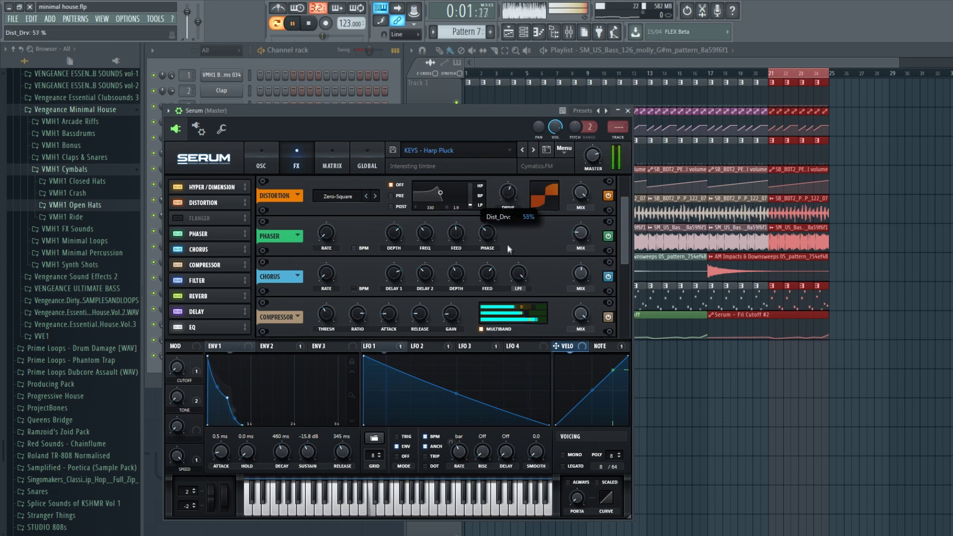
{"action": "left_click", "coordinate": [350, 195]}
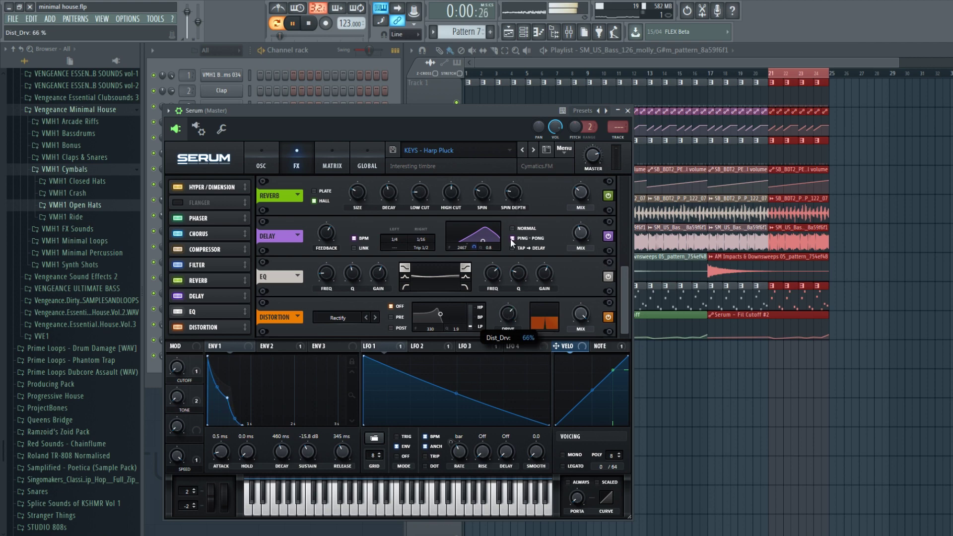
{"action": "left_click", "coordinate": [350, 320]}
{"action": "left_click", "coordinate": [350, 421]}
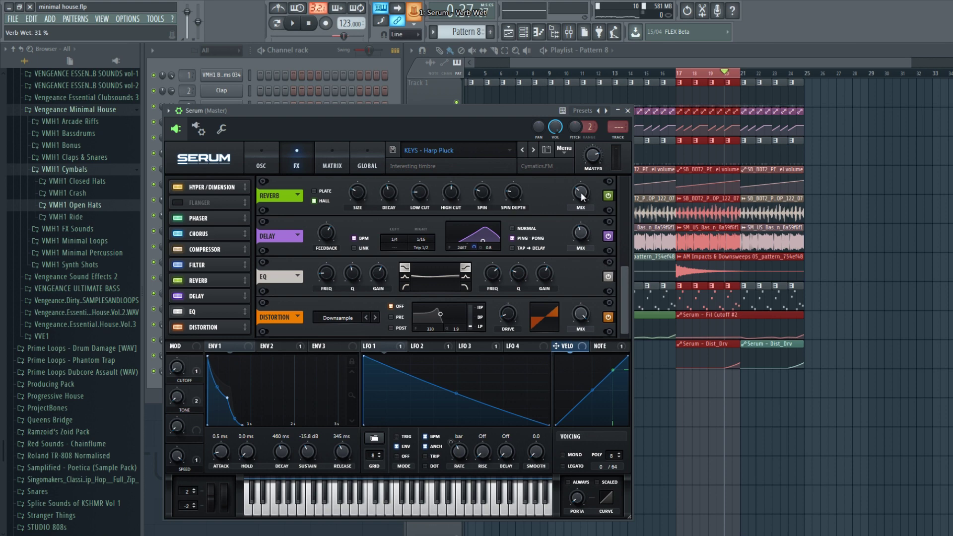
Step: Create an automation clip for Serum's reverb mix on Track 11 and fit it to bars 16–20 with a falling curve
{"action": "left_click", "coordinate": [421, 10]}
{"action": "left_click", "coordinate": [484, 91]}
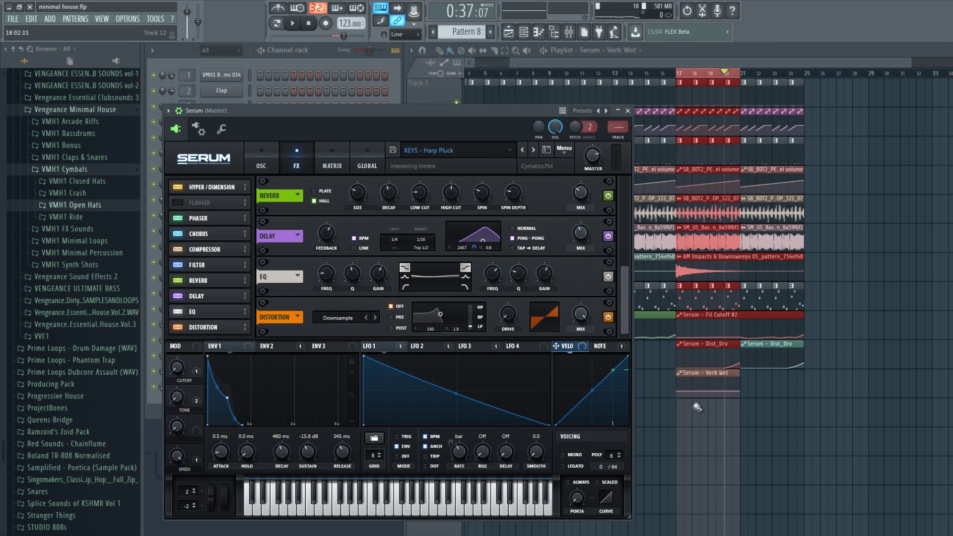
{"action": "left_click_drag", "start_coordinate": [741, 395], "coordinate": [700, 405]}
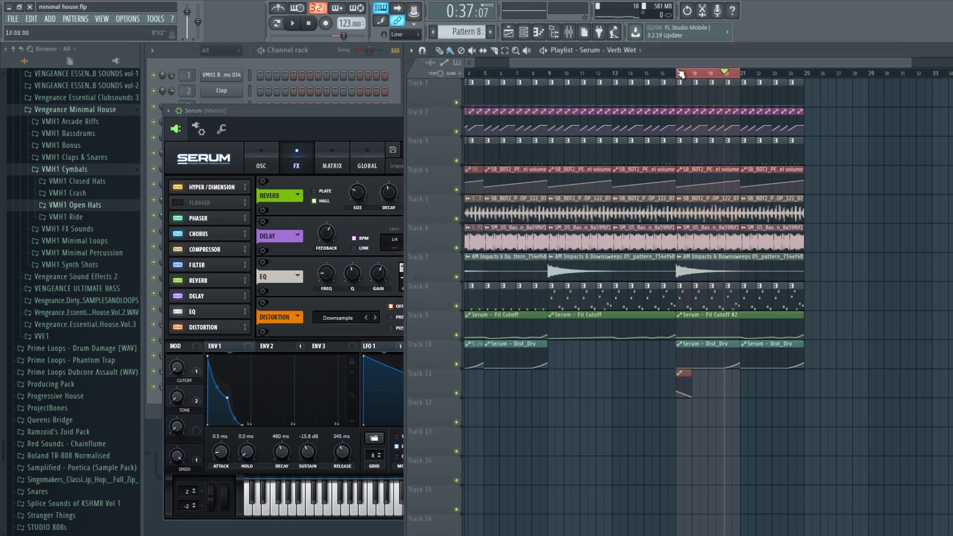
{"action": "key", "text": "space"}
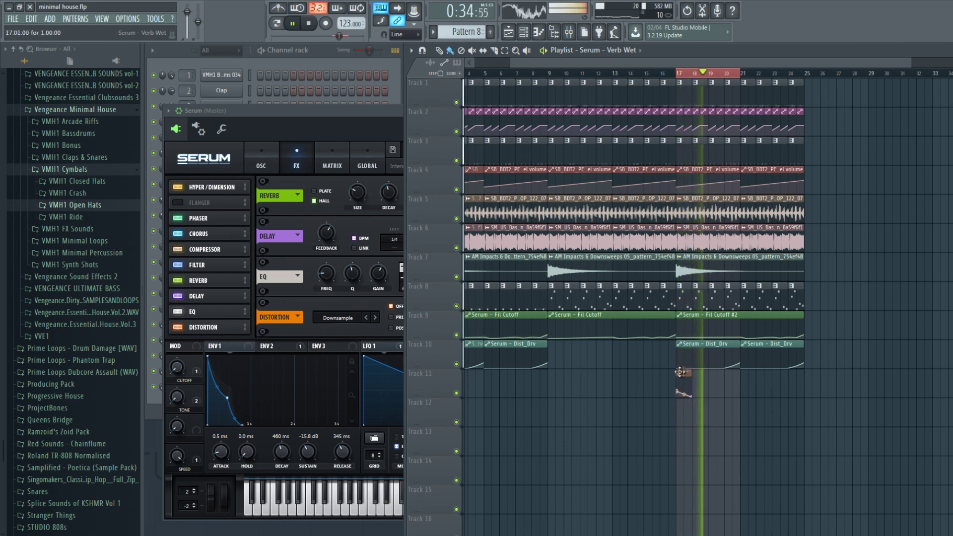
{"action": "left_click_drag", "start_coordinate": [679, 373], "coordinate": [740, 407]}
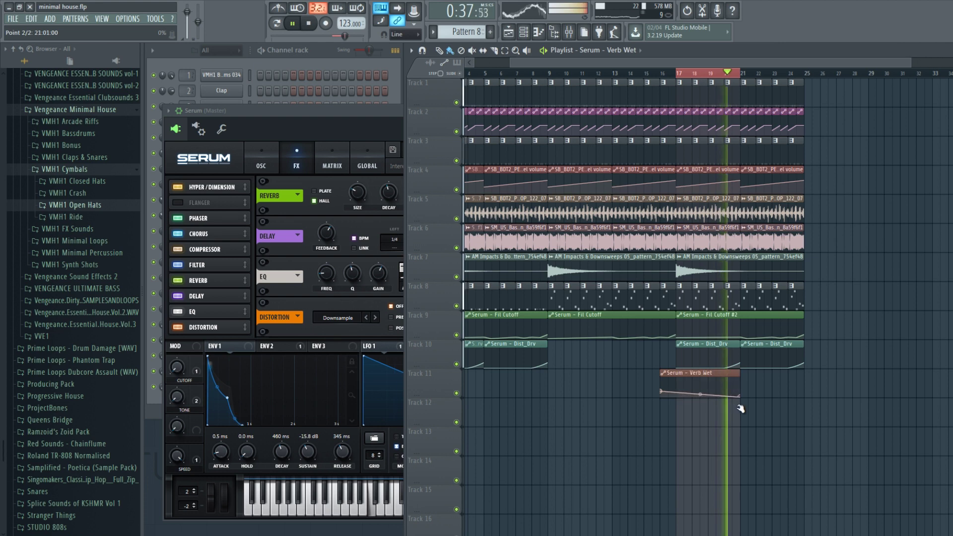
Step: Add a point at bar 17 in the reverb mix automation, extend the clip through bar 24, and raise its end point
{"action": "right_click", "coordinate": [676, 393]}
{"action": "left_click_drag", "start_coordinate": [739, 396], "coordinate": [804, 397]}
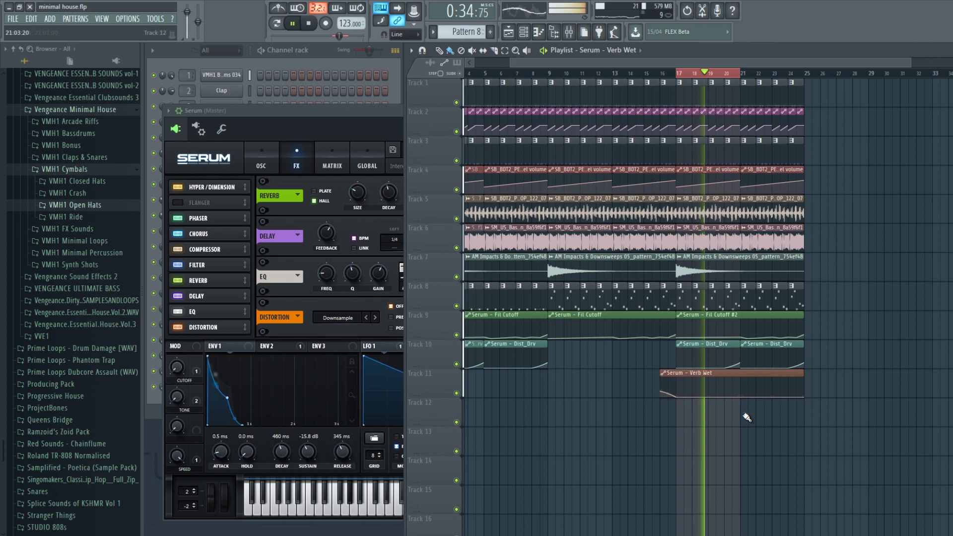
{"action": "left_click_drag", "start_coordinate": [805, 395], "coordinate": [805, 383]}
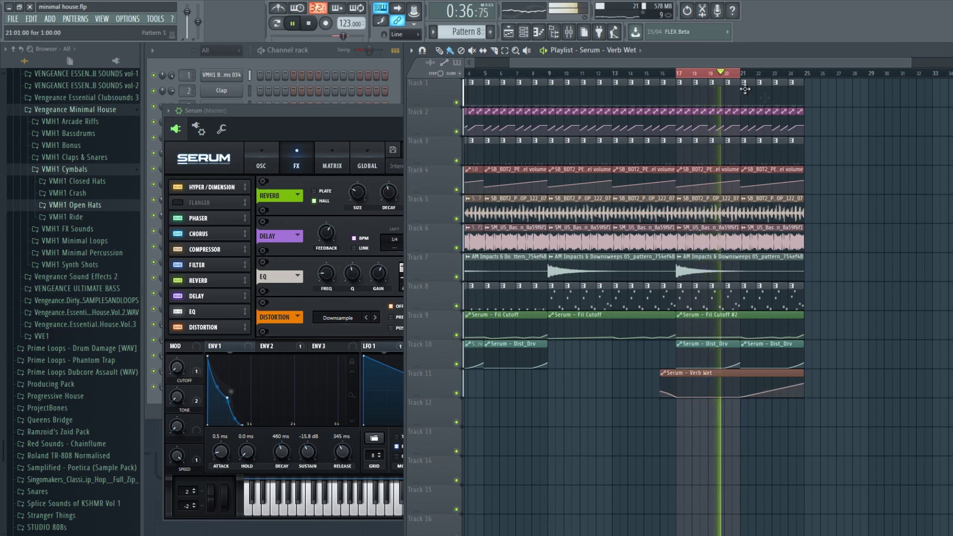
Step: Duplicate the bars 17–24 clips of Tracks 1–10 directly after the existing arrangement
{"action": "scroll", "coordinate": [733, 82], "scroll_direction": "up", "scroll_amount": 2, "text": "ctrl"}
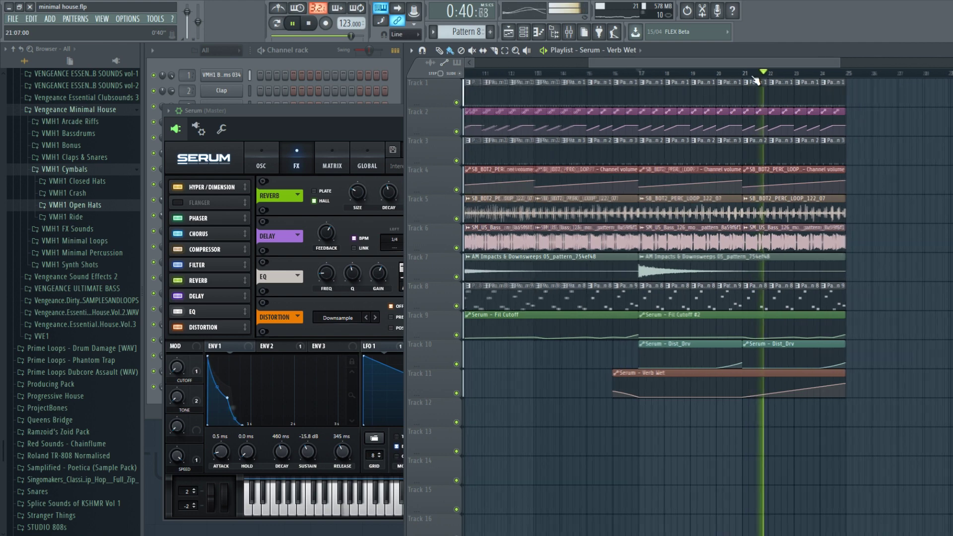
{"action": "scroll", "coordinate": [754, 80], "scroll_direction": "down", "scroll_amount": 1, "text": "ctrl"}
{"action": "scroll", "coordinate": [754, 80], "scroll_direction": "down", "scroll_amount": 1, "text": "ctrl"}
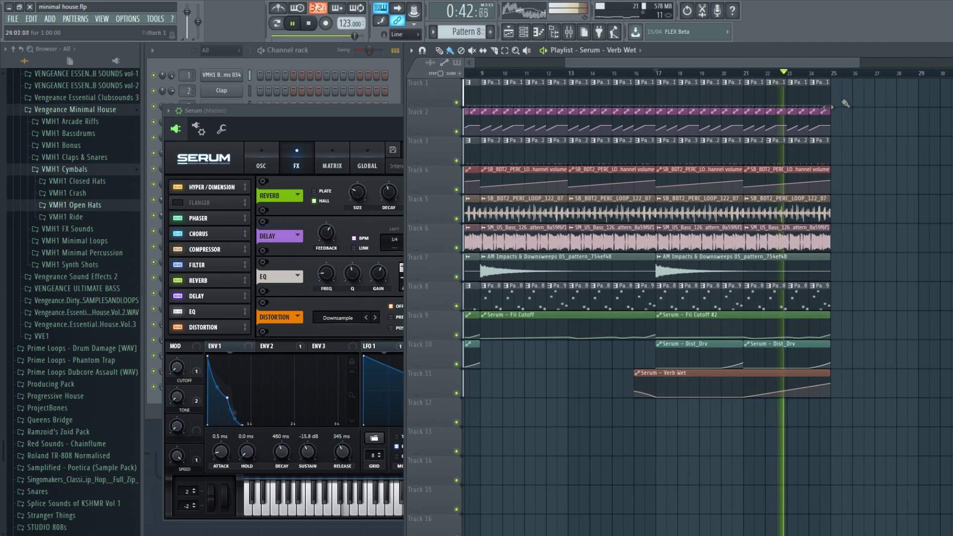
{"action": "left_click_drag", "start_coordinate": [853, 99], "coordinate": [662, 366], "text": "ctrl"}
{"action": "key", "text": "ctrl+b"}
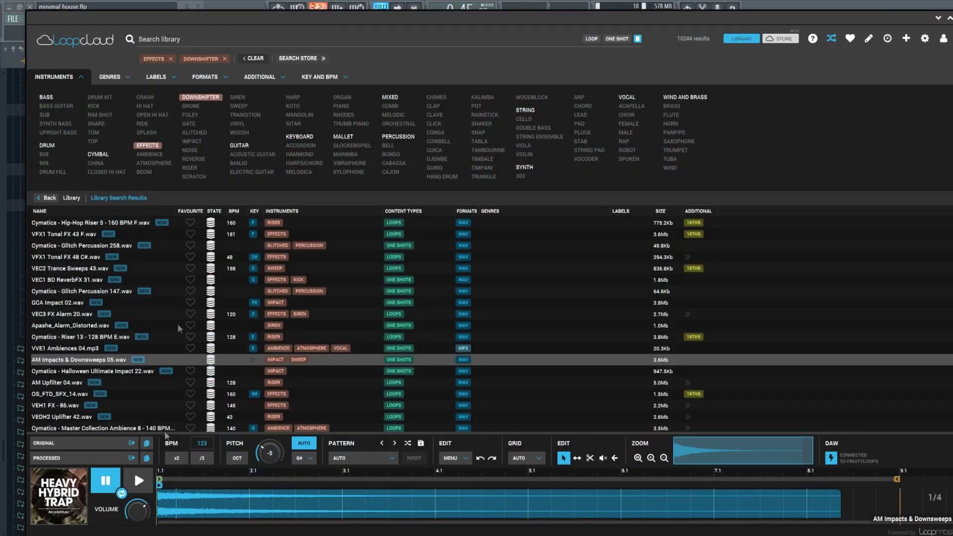
Step: Switch to Loopcloud and preview the VEH1 FX - 86 effect loop
{"action": "left_click", "coordinate": [65, 403]}
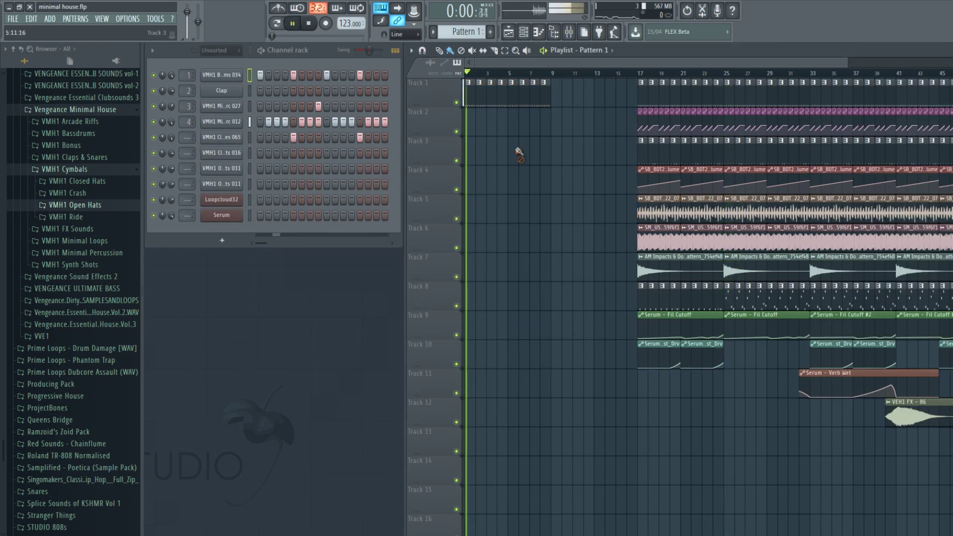
Step: Pick Pattern 2 from the arrangement and paint it on Track 2 over bars 5–8 of the intro
{"action": "left_click", "coordinate": [644, 153]}
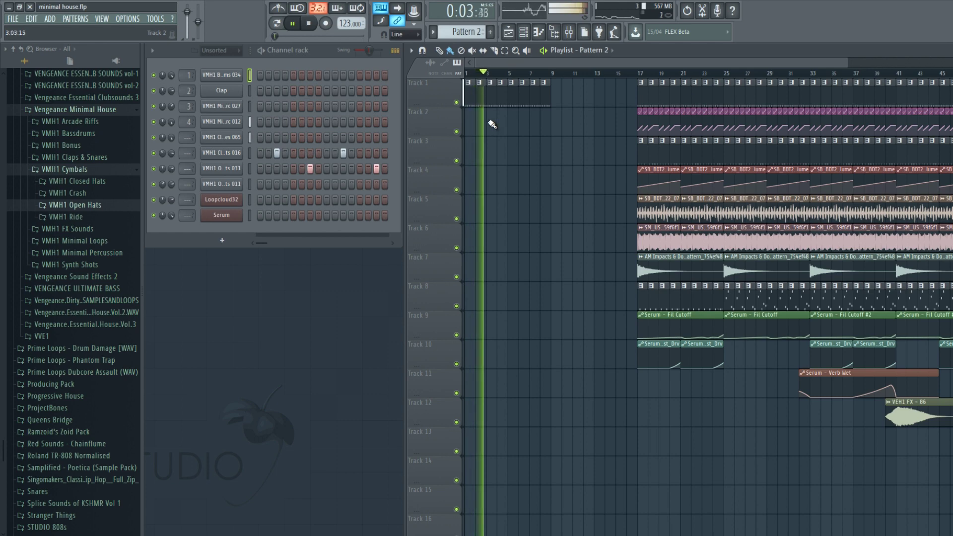
{"action": "left_click_drag", "start_coordinate": [511, 130], "coordinate": [541, 132]}
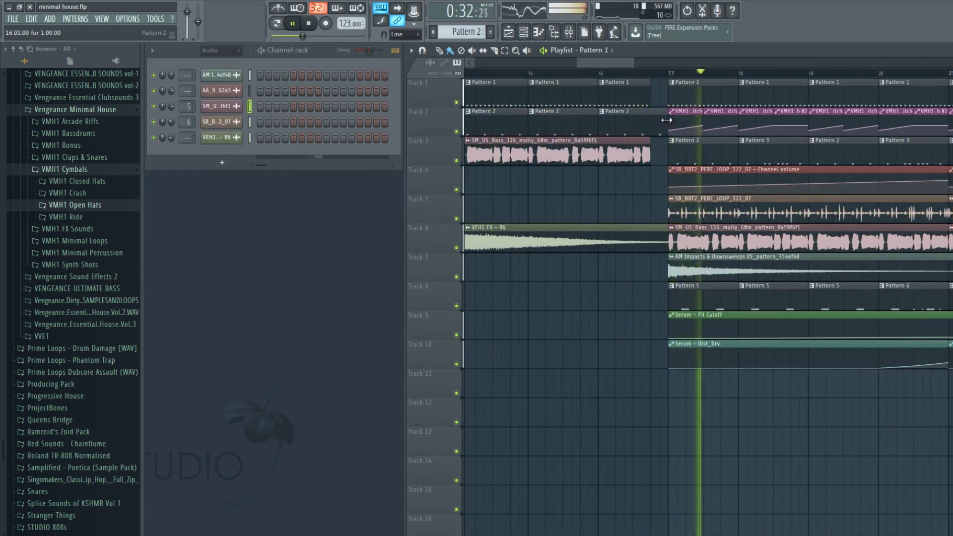
Step: Play back the transition from bar 16 into the full arrangement at bar 17
{"action": "left_click", "coordinate": [609, 74]}
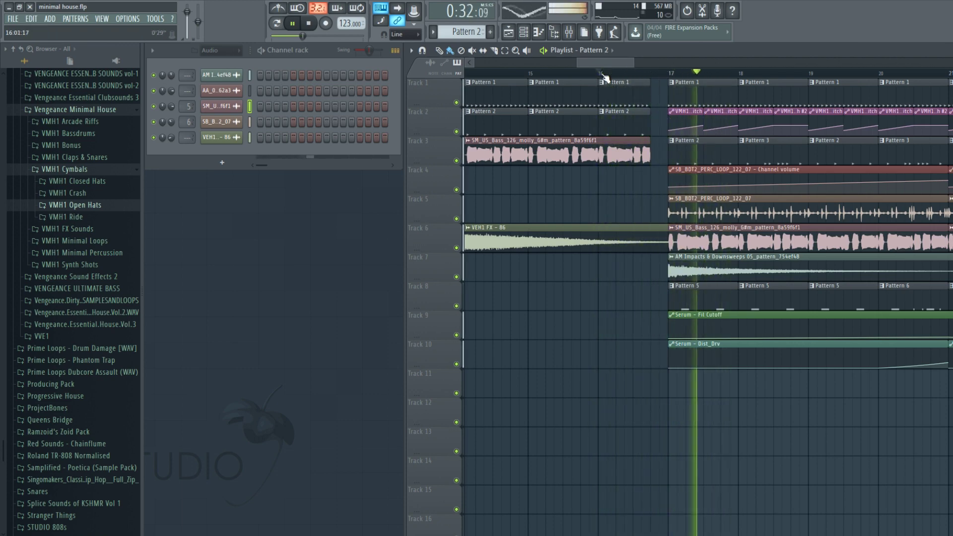
{"action": "left_click", "coordinate": [604, 76]}
{"action": "scroll", "coordinate": [606, 77], "scroll_direction": "down", "scroll_amount": 2}
{"action": "scroll", "coordinate": [605, 77], "scroll_direction": "down", "scroll_amount": 2}
{"action": "left_click_drag", "start_coordinate": [586, 248], "coordinate": [645, 396]}
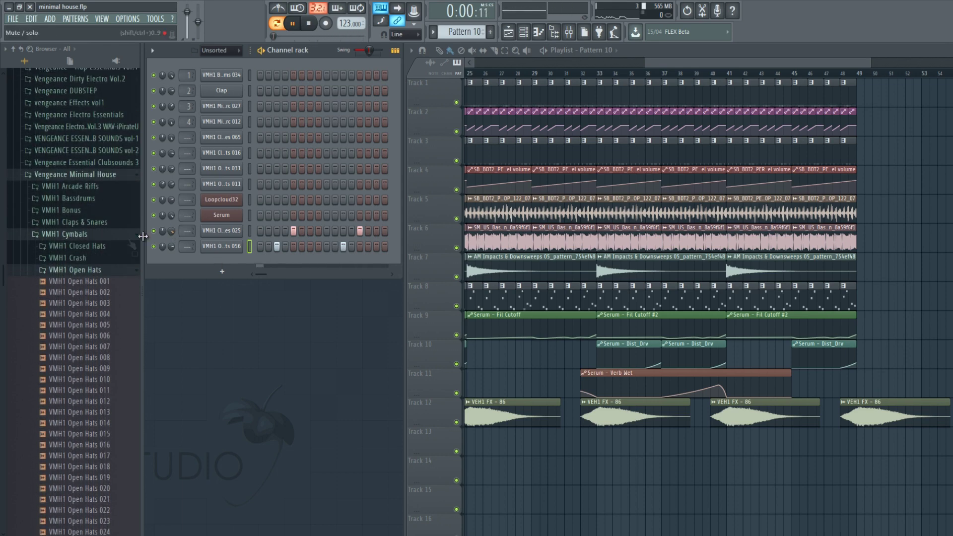
Step: Audition samples in the VMH1 Minimal Loops folder, including loops 040 and 084
{"action": "left_click", "coordinate": [95, 272]}
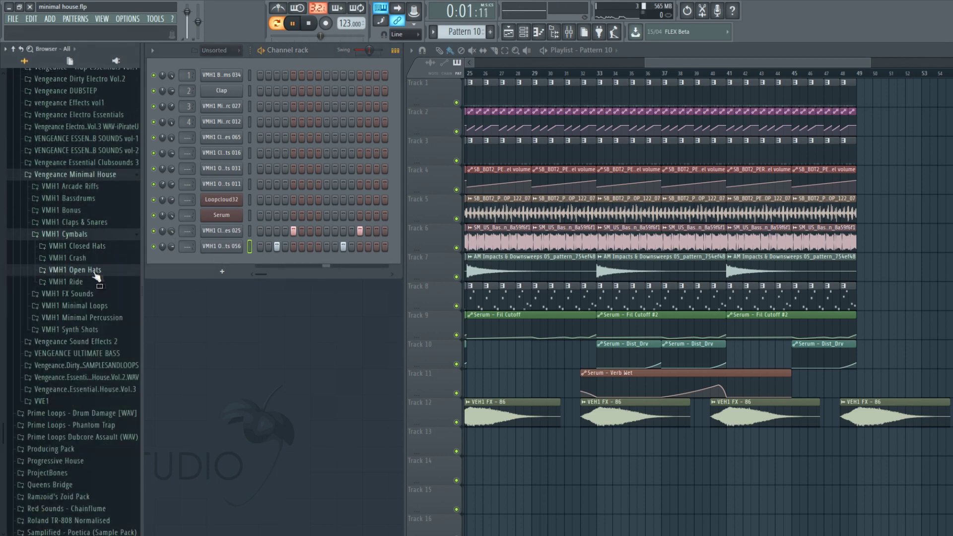
{"action": "left_click", "coordinate": [90, 236]}
{"action": "left_click", "coordinate": [99, 258]}
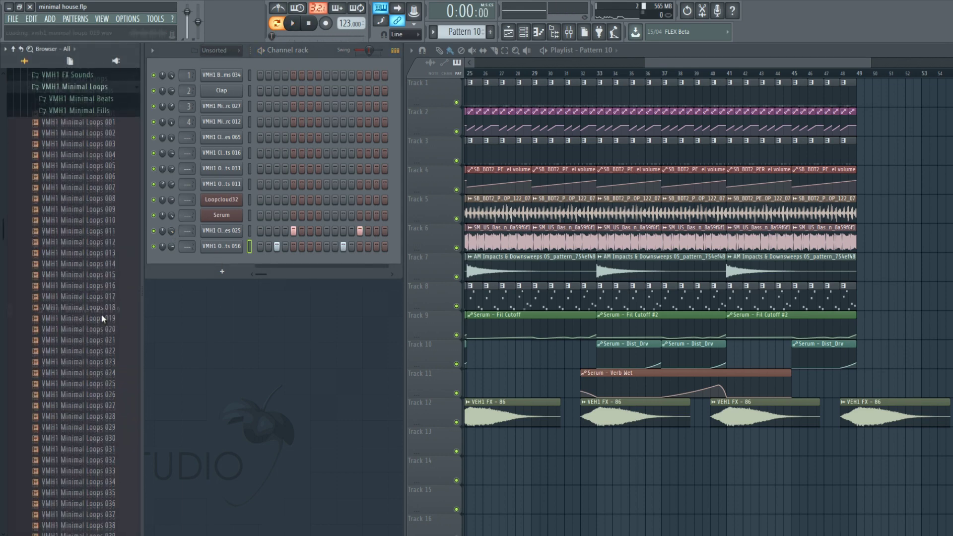
{"action": "scroll", "coordinate": [91, 367], "scroll_direction": "down", "scroll_amount": 3}
{"action": "left_click", "coordinate": [84, 336]}
{"action": "scroll", "coordinate": [85, 336], "scroll_direction": "down", "scroll_amount": 3}
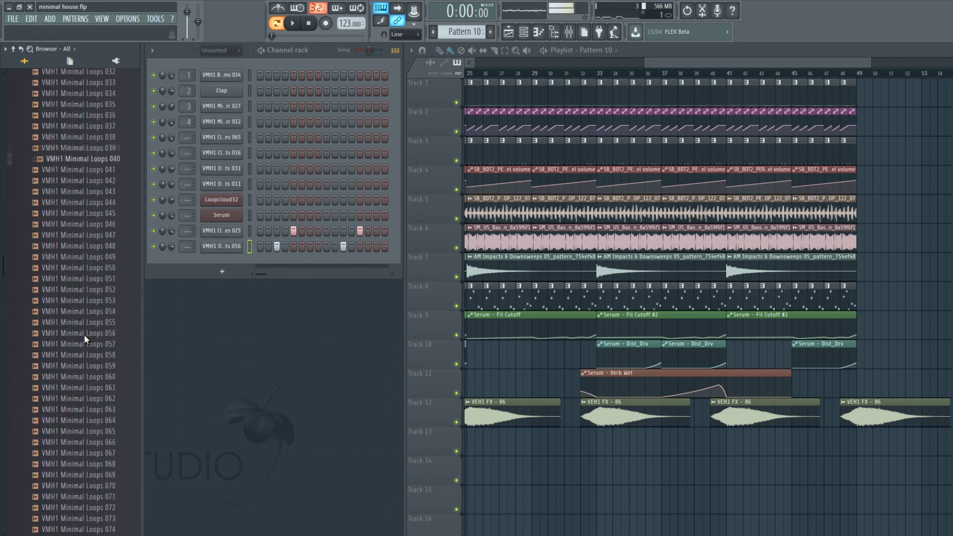
{"action": "left_click", "coordinate": [77, 363]}
{"action": "scroll", "coordinate": [77, 364], "scroll_direction": "down", "scroll_amount": 2}
{"action": "left_click", "coordinate": [75, 364]}
{"action": "scroll", "coordinate": [76, 367], "scroll_direction": "up", "scroll_amount": 8}
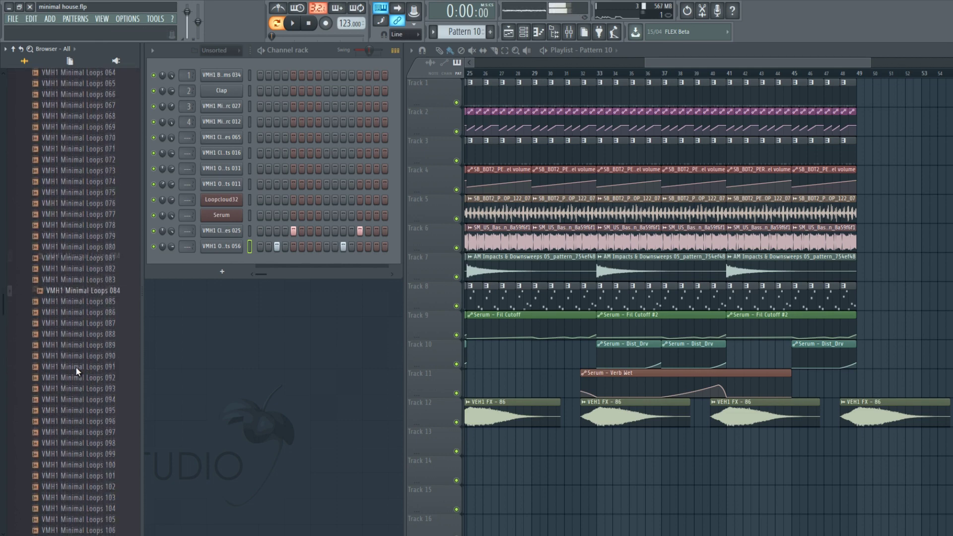
{"action": "scroll", "coordinate": [79, 316], "scroll_direction": "up", "scroll_amount": 6}
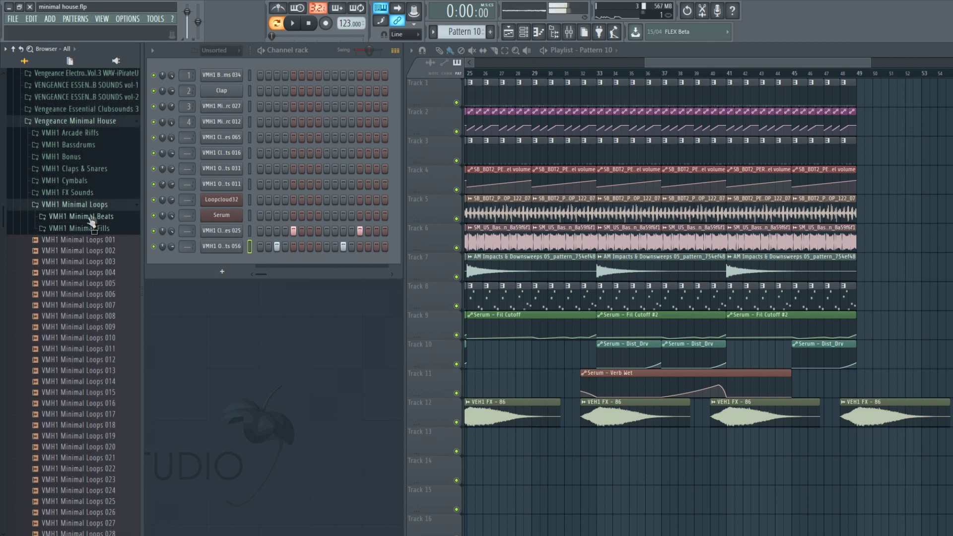
Step: Audition percussion hits in the VMH1 Minimal Percussion folder
{"action": "left_click", "coordinate": [103, 208]}
{"action": "left_click", "coordinate": [106, 217]}
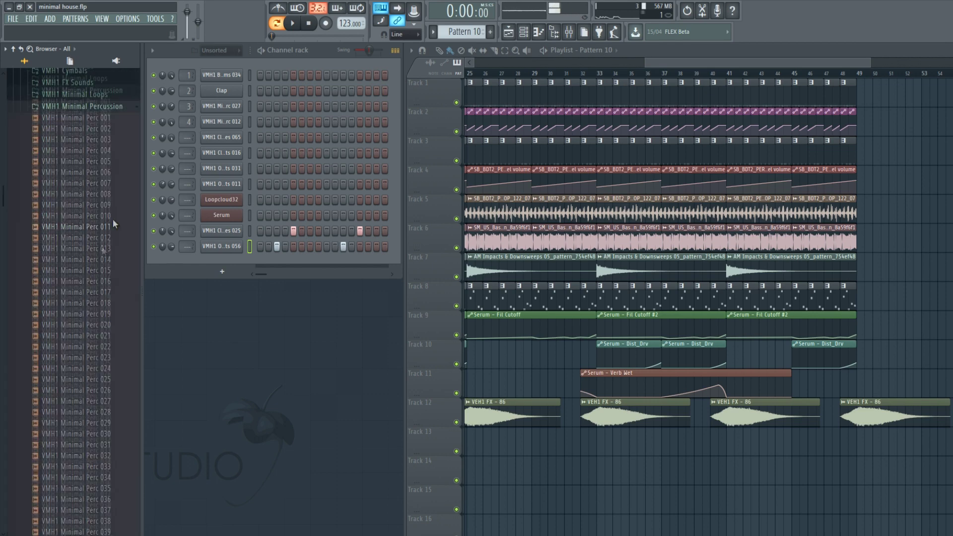
{"action": "left_click", "coordinate": [94, 262]}
{"action": "left_click", "coordinate": [81, 305]}
{"action": "scroll", "coordinate": [81, 308], "scroll_direction": "up", "scroll_amount": 2}
{"action": "scroll", "coordinate": [81, 308], "scroll_direction": "up", "scroll_amount": 2}
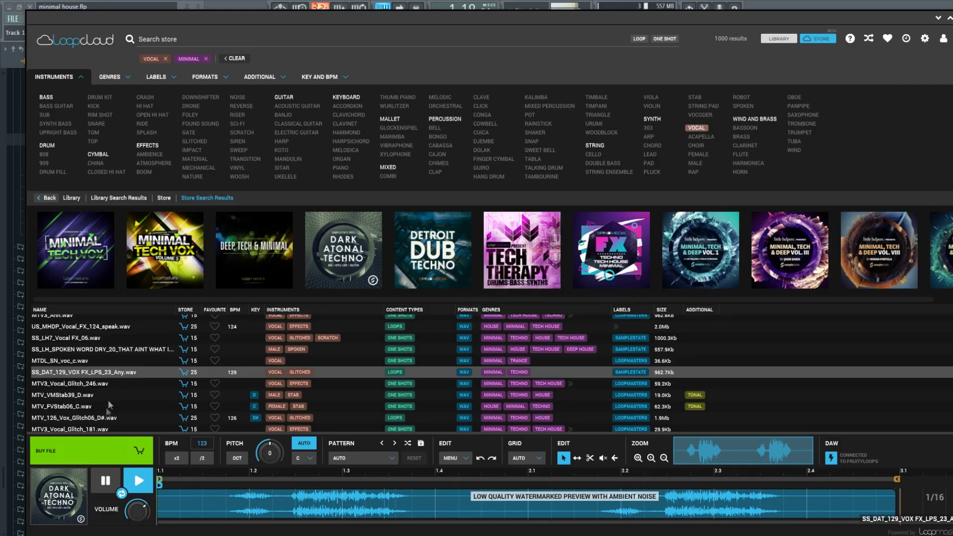
Step: Switch to the Loopcloud store results for minimal vocals and preview MTV_126_Vox_Glitch06_D#.wav and MTV_127_VMX02_D.wav
{"action": "left_click", "coordinate": [106, 418]}
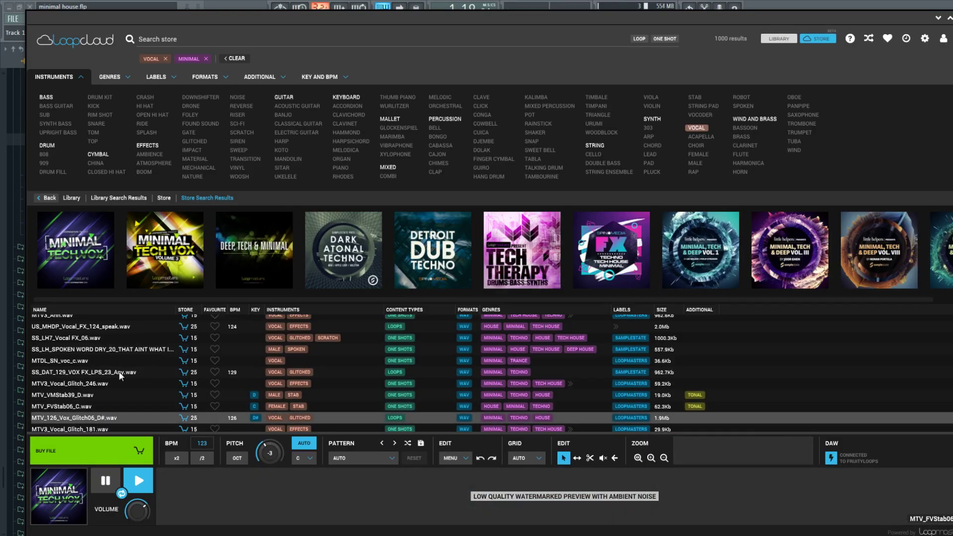
{"action": "scroll", "coordinate": [119, 371], "scroll_direction": "down", "scroll_amount": 1}
{"action": "left_click", "coordinate": [117, 403]}
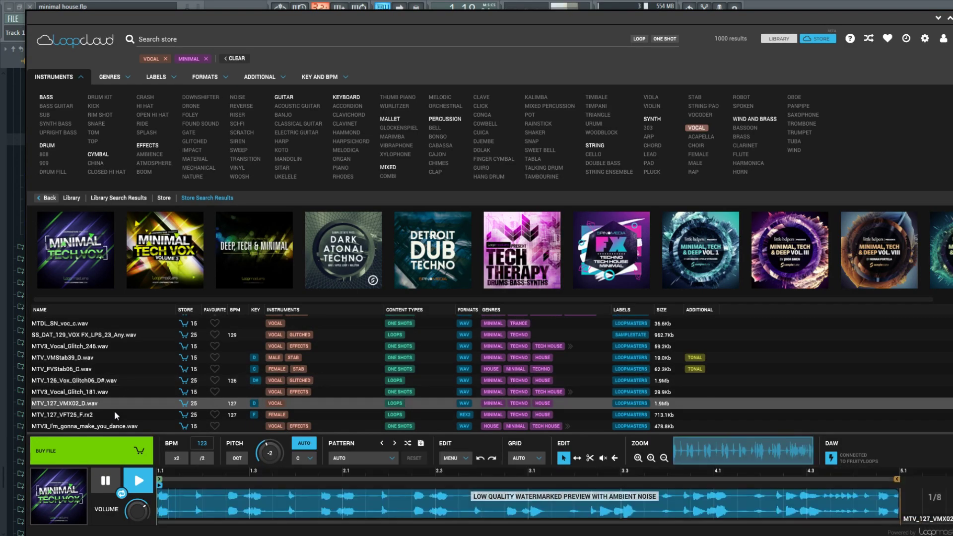
Step: Preview the minimal vocal loops MTV_127_VFT25_F.rx2 and MTV_126_Vox_DelayFx03_D#.rx2 and browse the neighbouring store results
{"action": "left_click", "coordinate": [114, 412]}
{"action": "scroll", "coordinate": [121, 388], "scroll_direction": "down", "scroll_amount": 2}
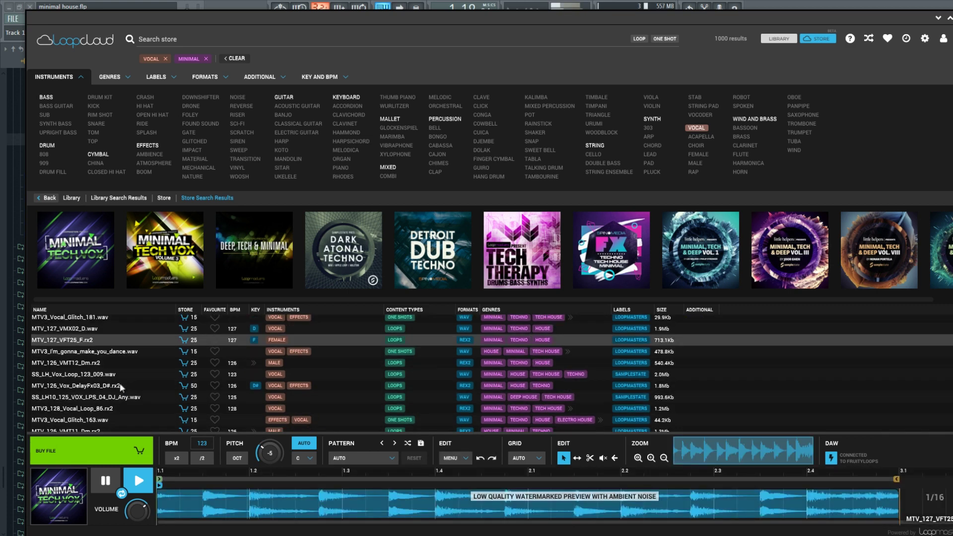
{"action": "left_click", "coordinate": [118, 383]}
{"action": "scroll", "coordinate": [129, 372], "scroll_direction": "down", "scroll_amount": 1}
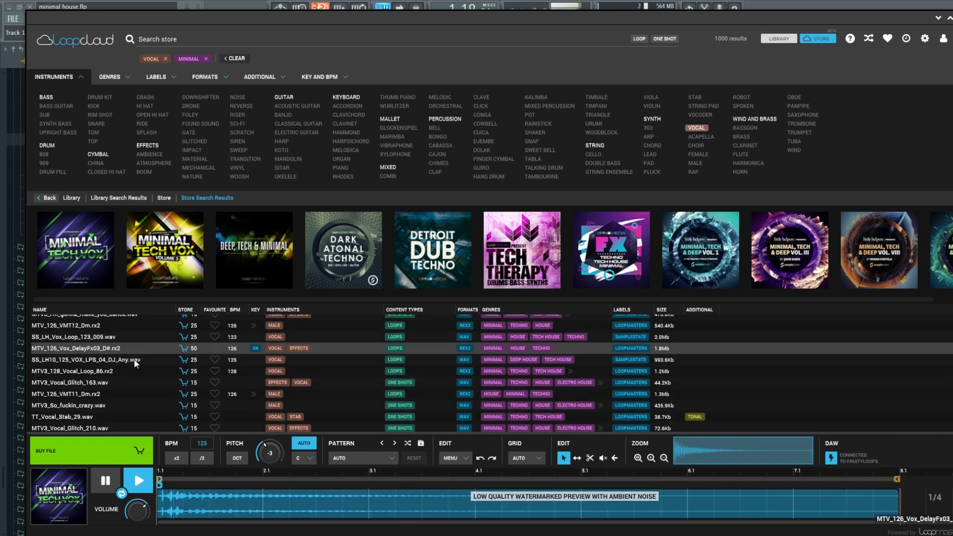
{"action": "scroll", "coordinate": [134, 360], "scroll_direction": "down", "scroll_amount": 1}
{"action": "scroll", "coordinate": [134, 360], "scroll_direction": "up", "scroll_amount": 2}
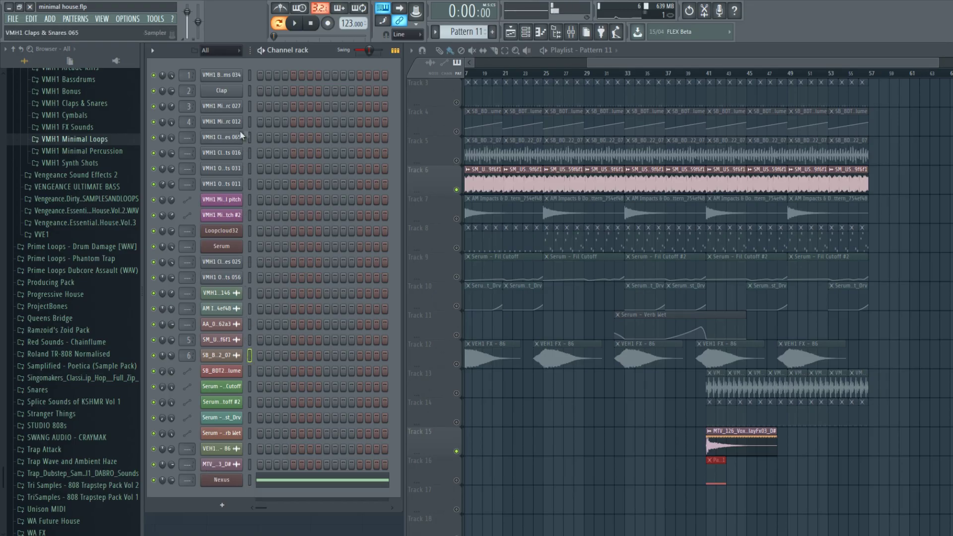
Step: Check the SM_US_Bass_126_molly loop's sampler settings and play back the arrangement around bar 41 with the Nexus part
{"action": "double_click", "coordinate": [723, 177]}
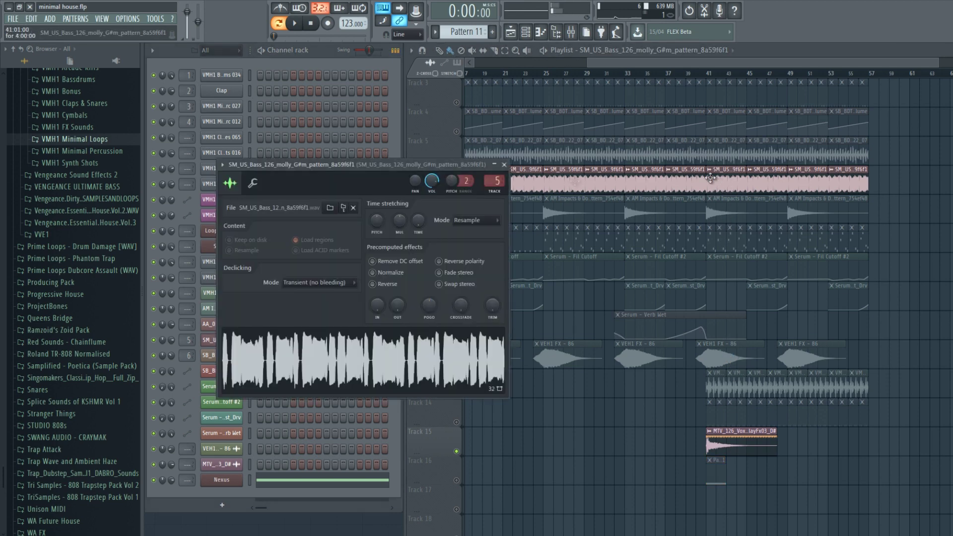
{"action": "left_click", "coordinate": [504, 164]}
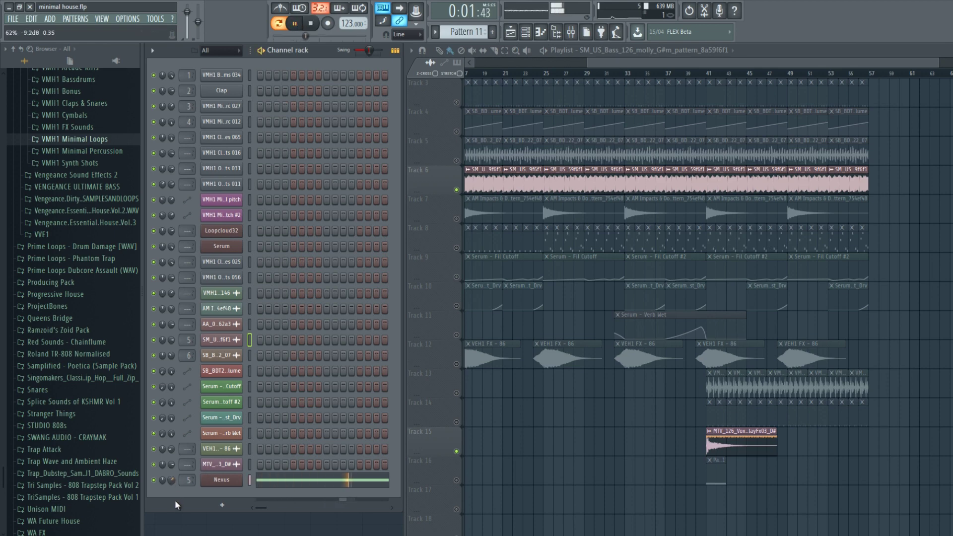
{"action": "key", "text": "space"}
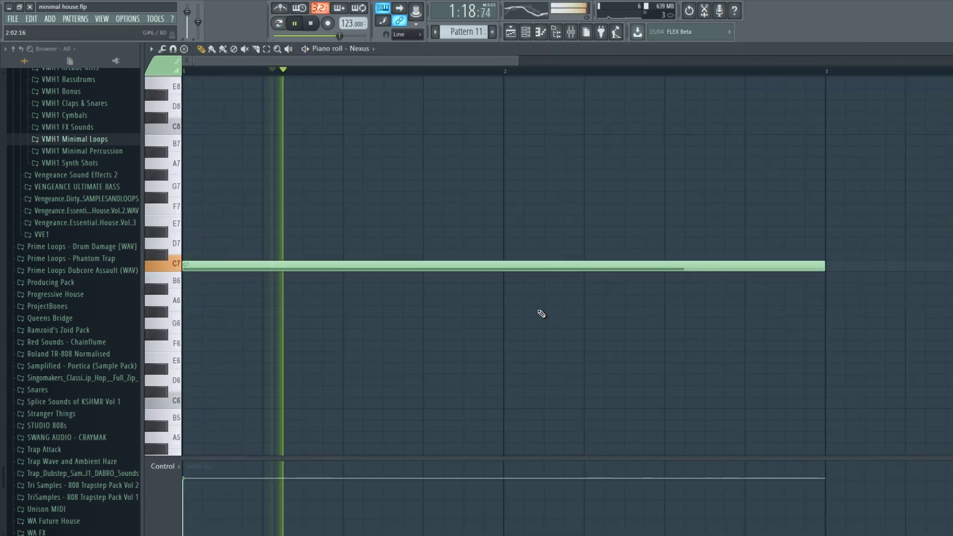
{"action": "key", "text": "F7"}
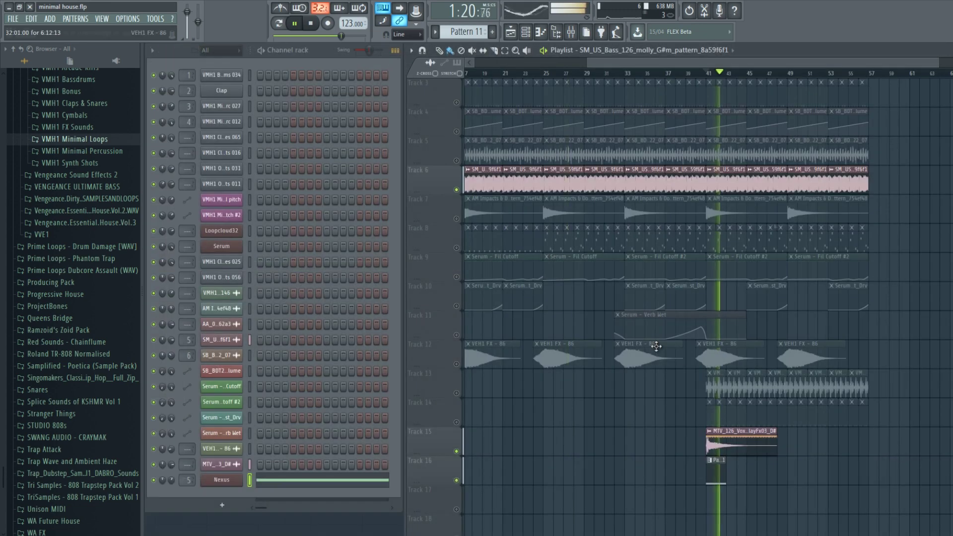
Step: Stop playback and lengthen the sustained C7 note in the Nexus part of Pattern 11
{"action": "left_click", "coordinate": [374, 480]}
{"action": "key", "text": "space"}
{"action": "scroll", "coordinate": [496, 72], "scroll_direction": "down", "scroll_amount": 3}
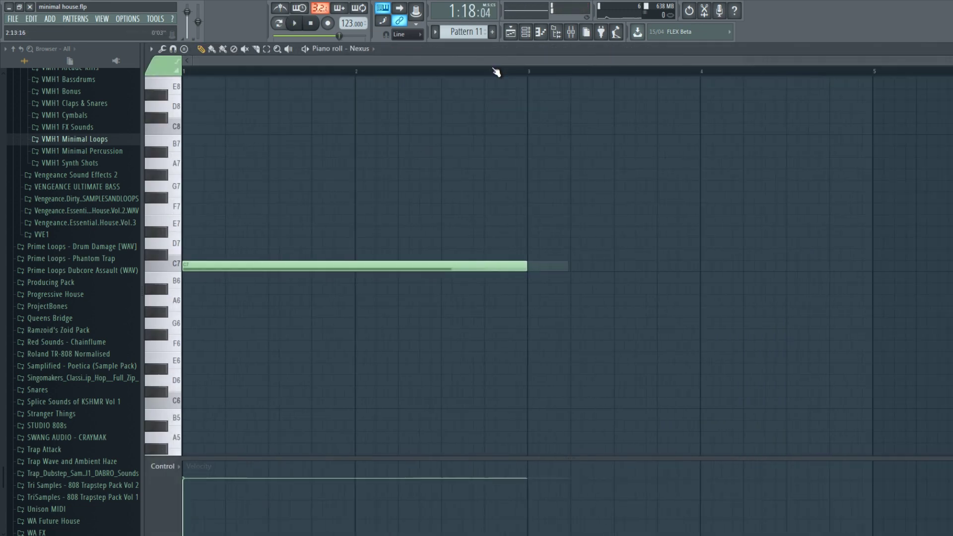
{"action": "left_click_drag", "start_coordinate": [456, 266], "coordinate": [717, 266]}
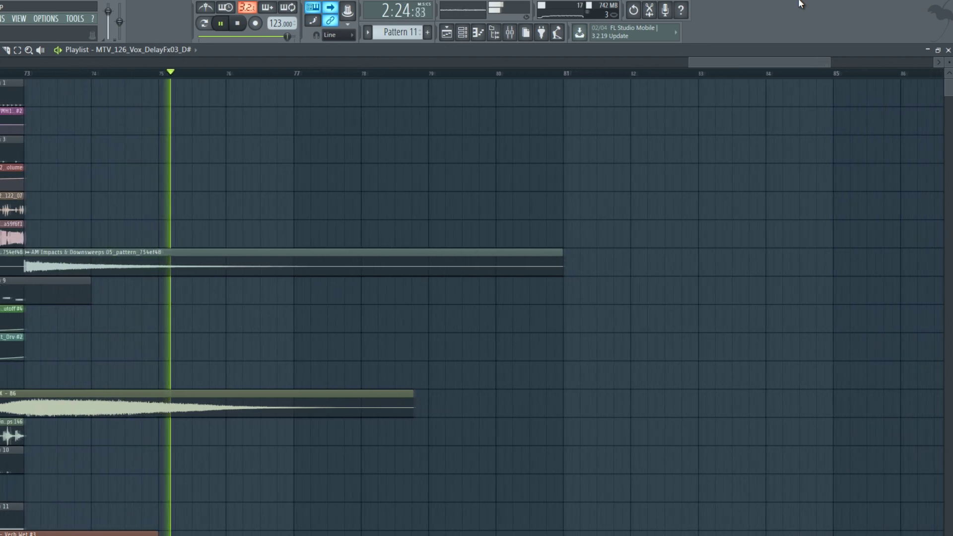
Step: Stop playback and review the full arrangement from the intro at bar 17 to its end
{"action": "key", "text": "space"}
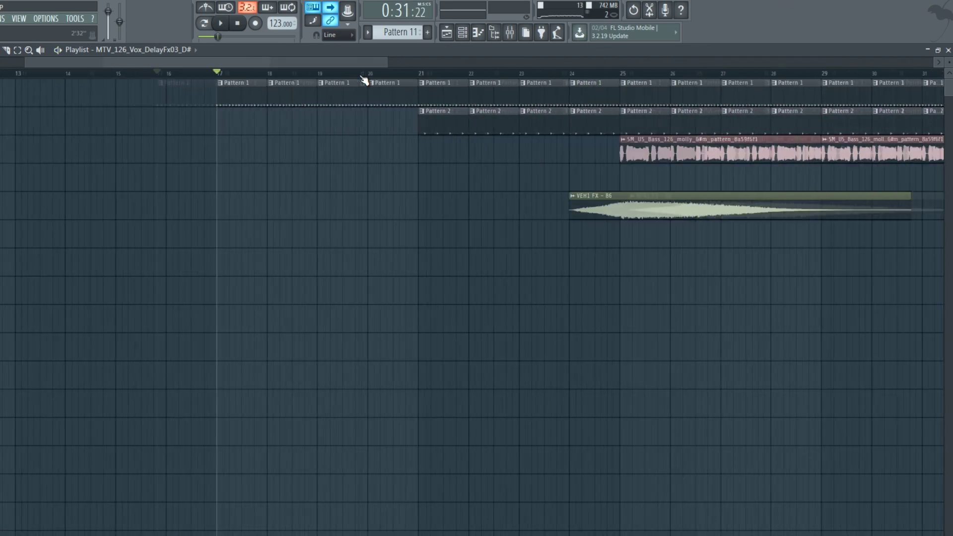
{"action": "scroll", "coordinate": [364, 79], "scroll_direction": "down", "scroll_amount": 6}
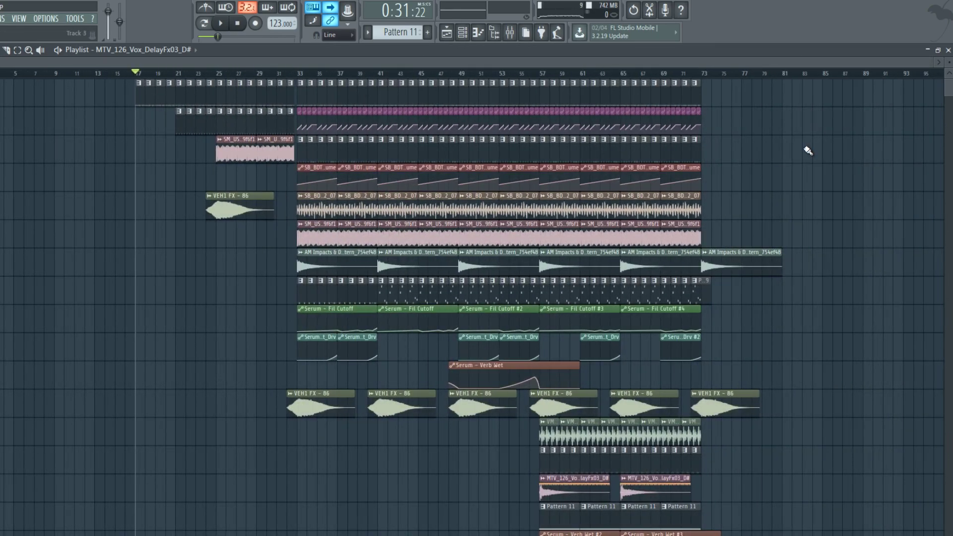